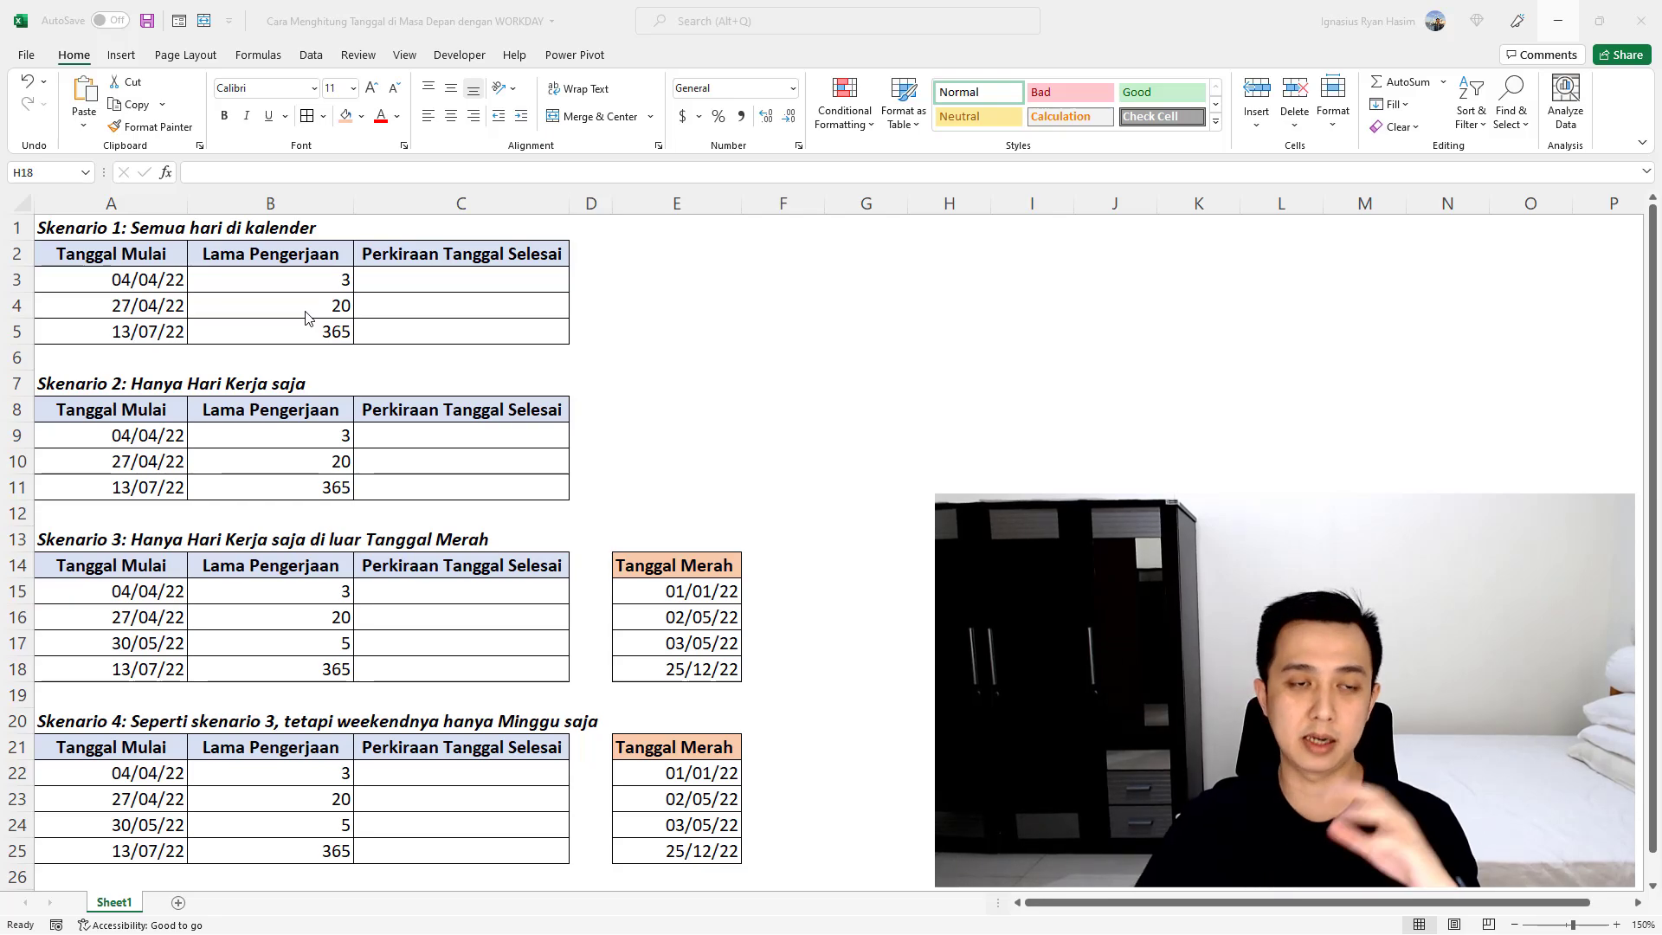
left_click(501, 281)
left_click_drag(490, 282, 495, 324)
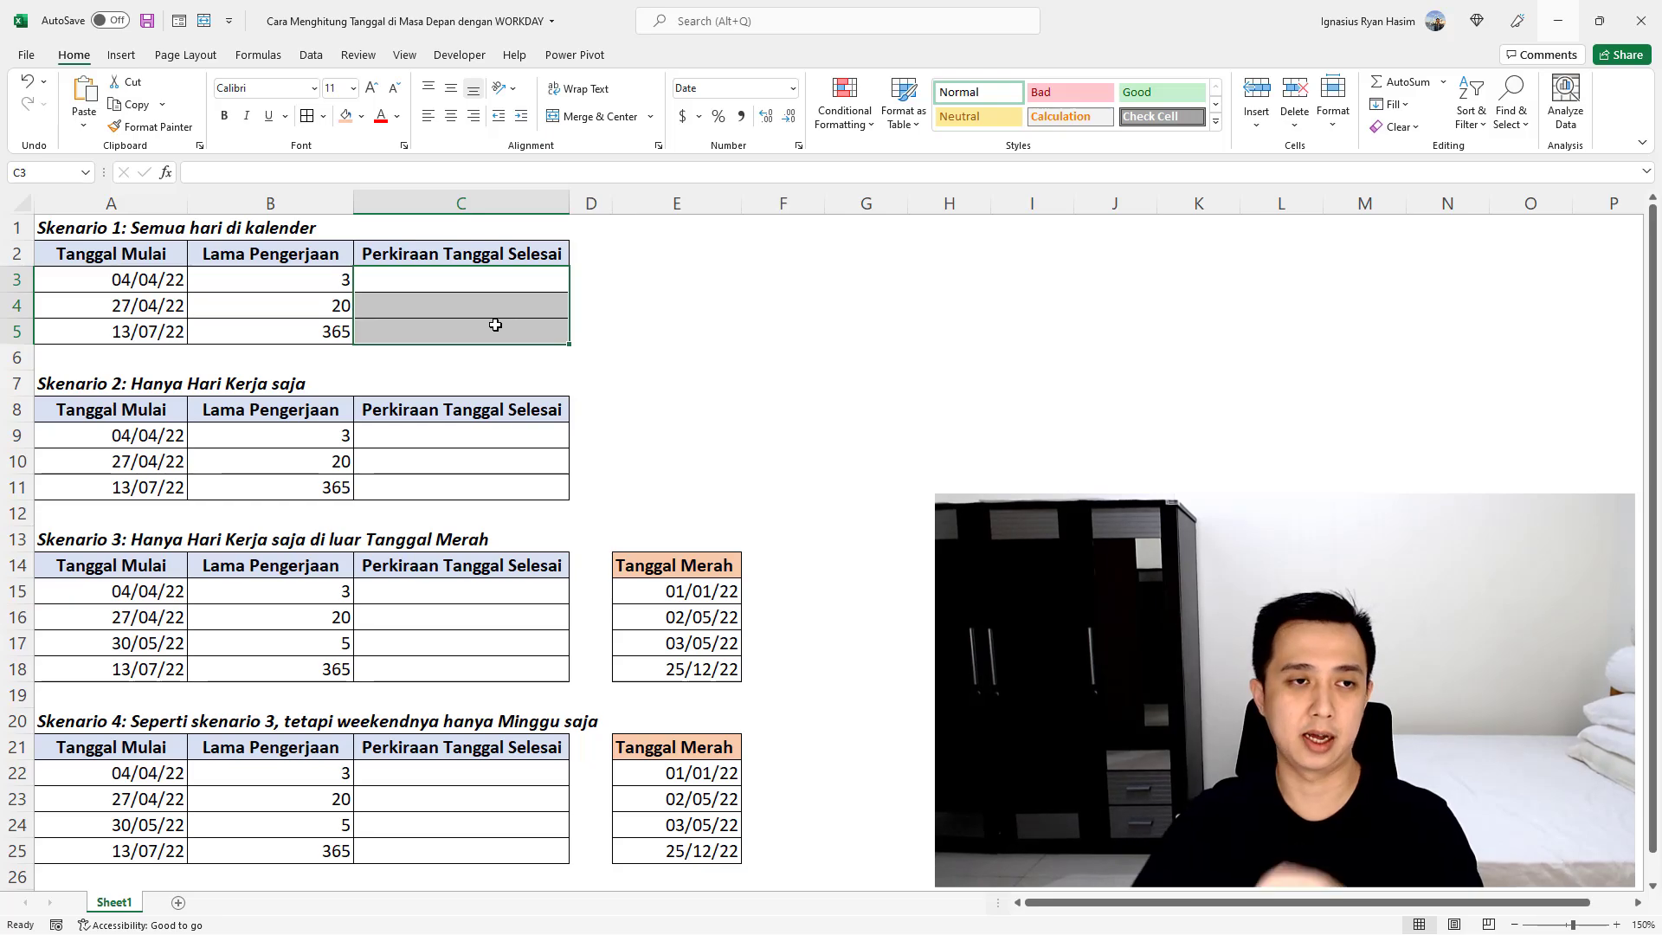
left_click(513, 274)
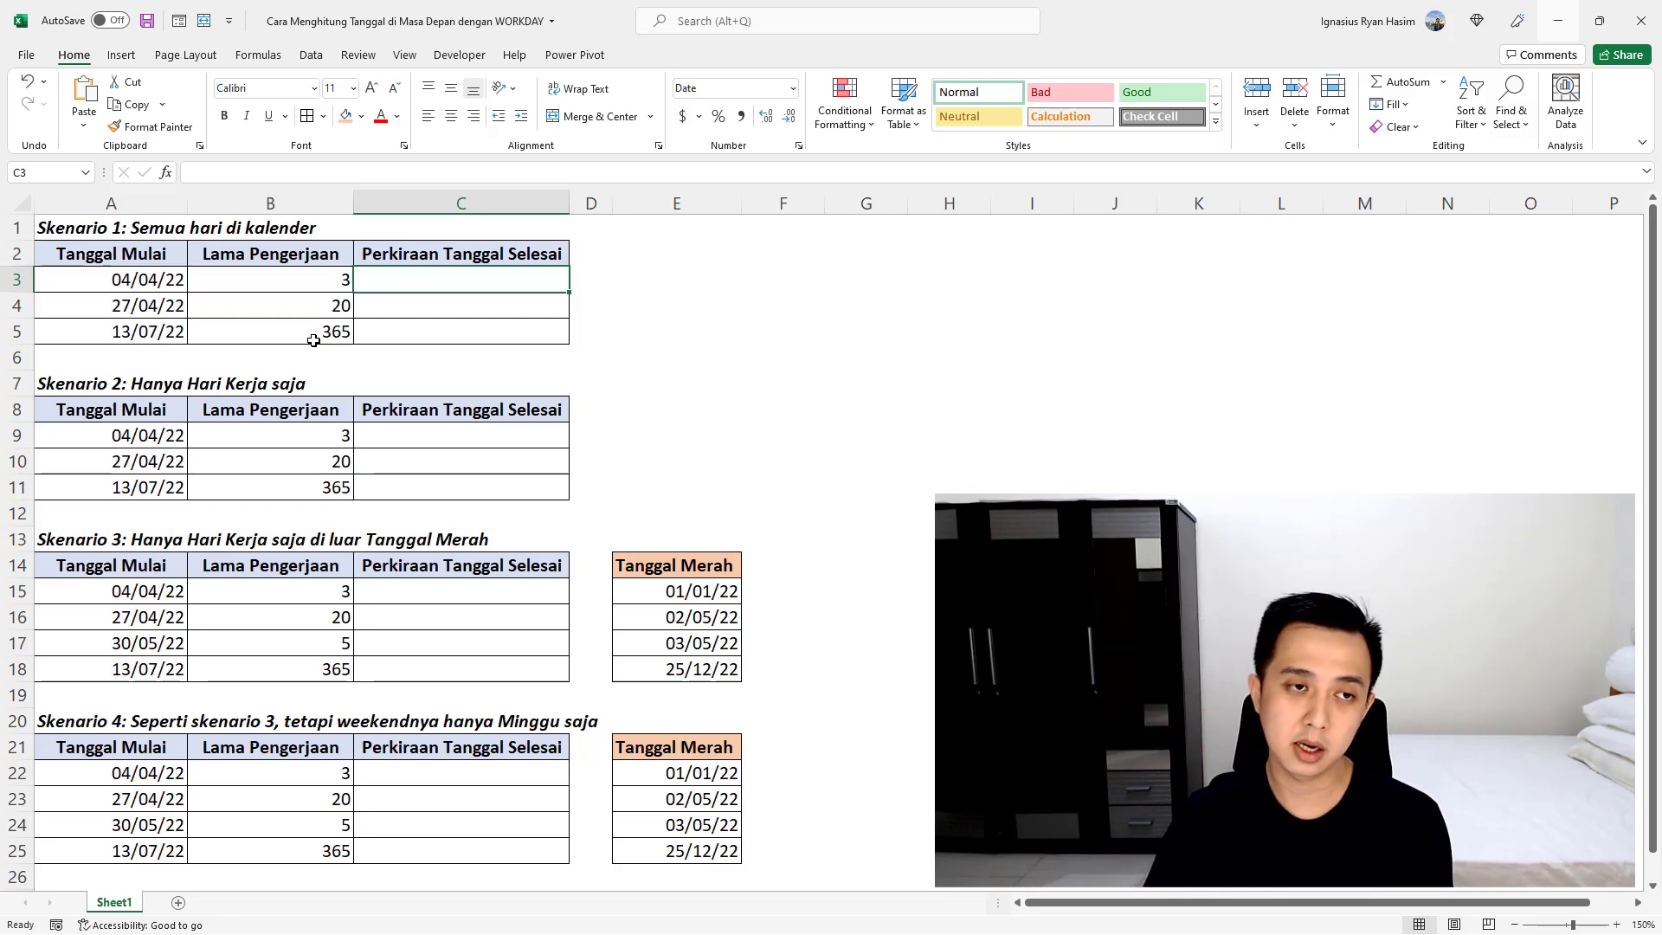
left_click(169, 279)
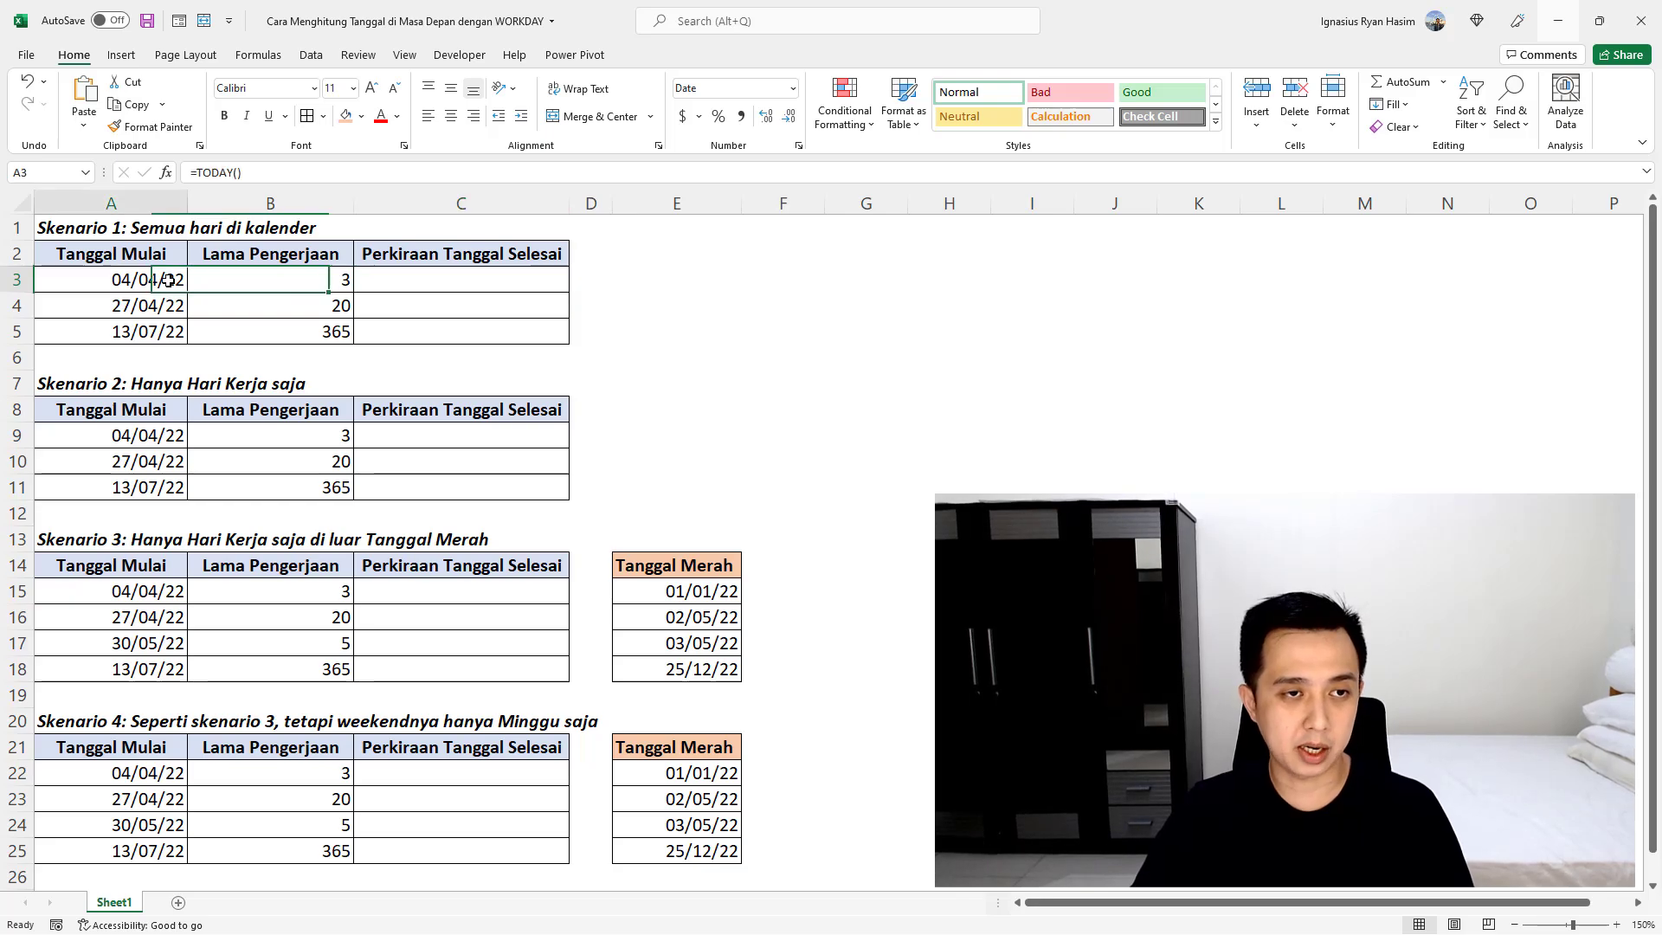
left_click(341, 287)
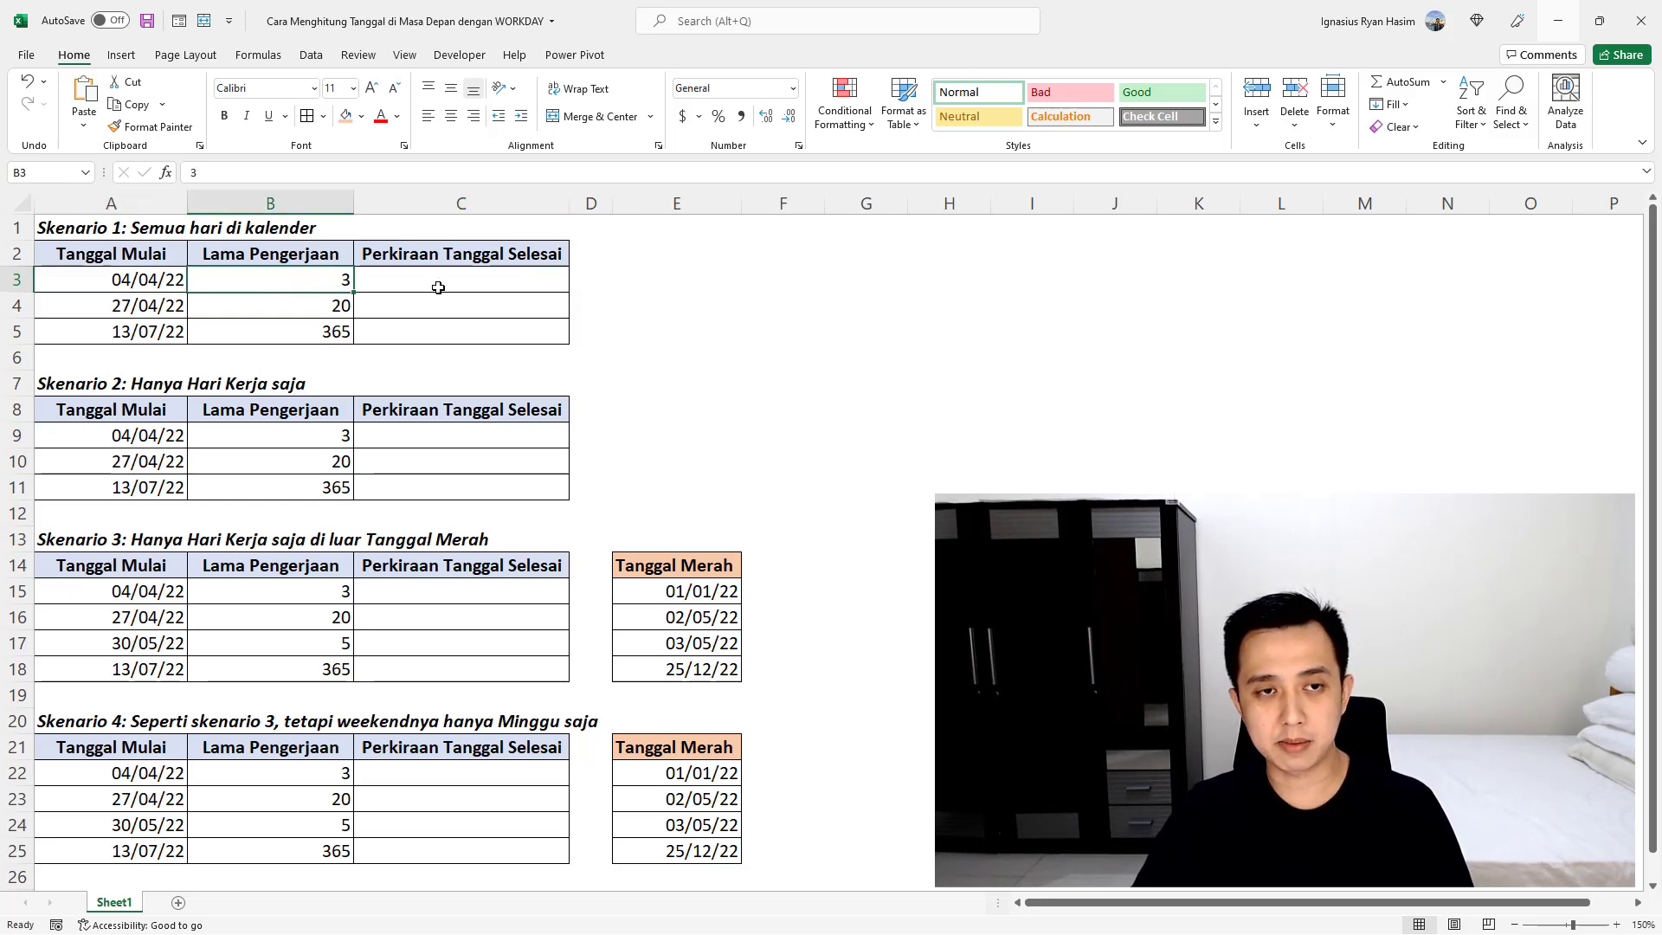
Enter the formula =A3+B3 in C3 to calculate the first finish date of Skenario 1
left_click(511, 288)
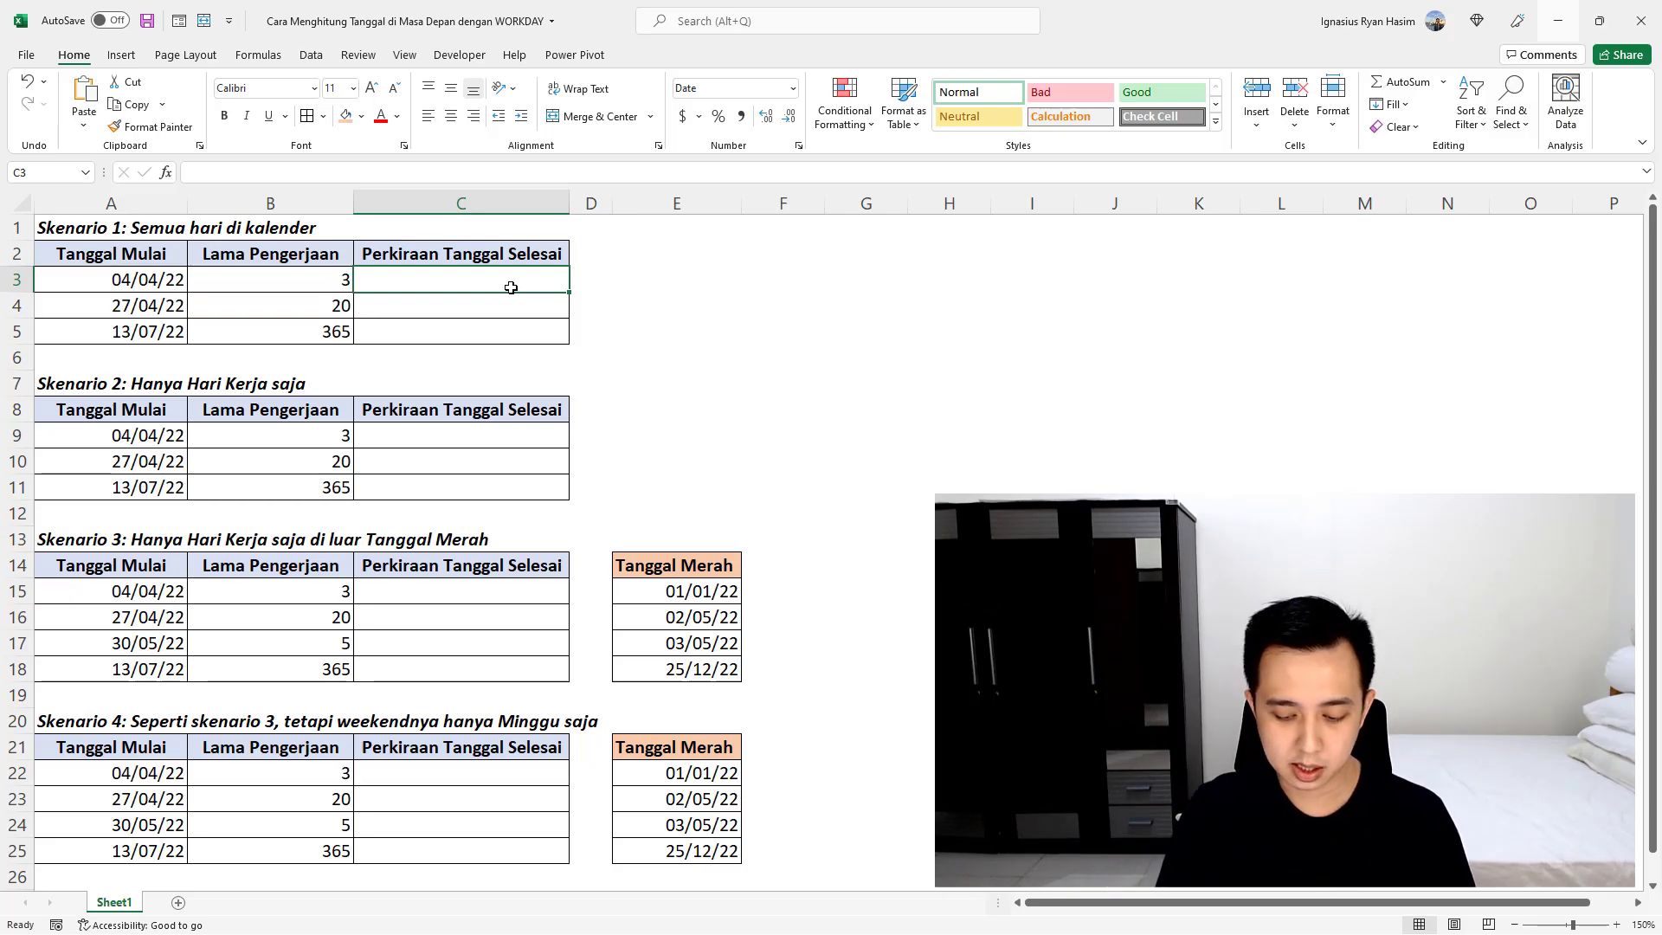
type("=")
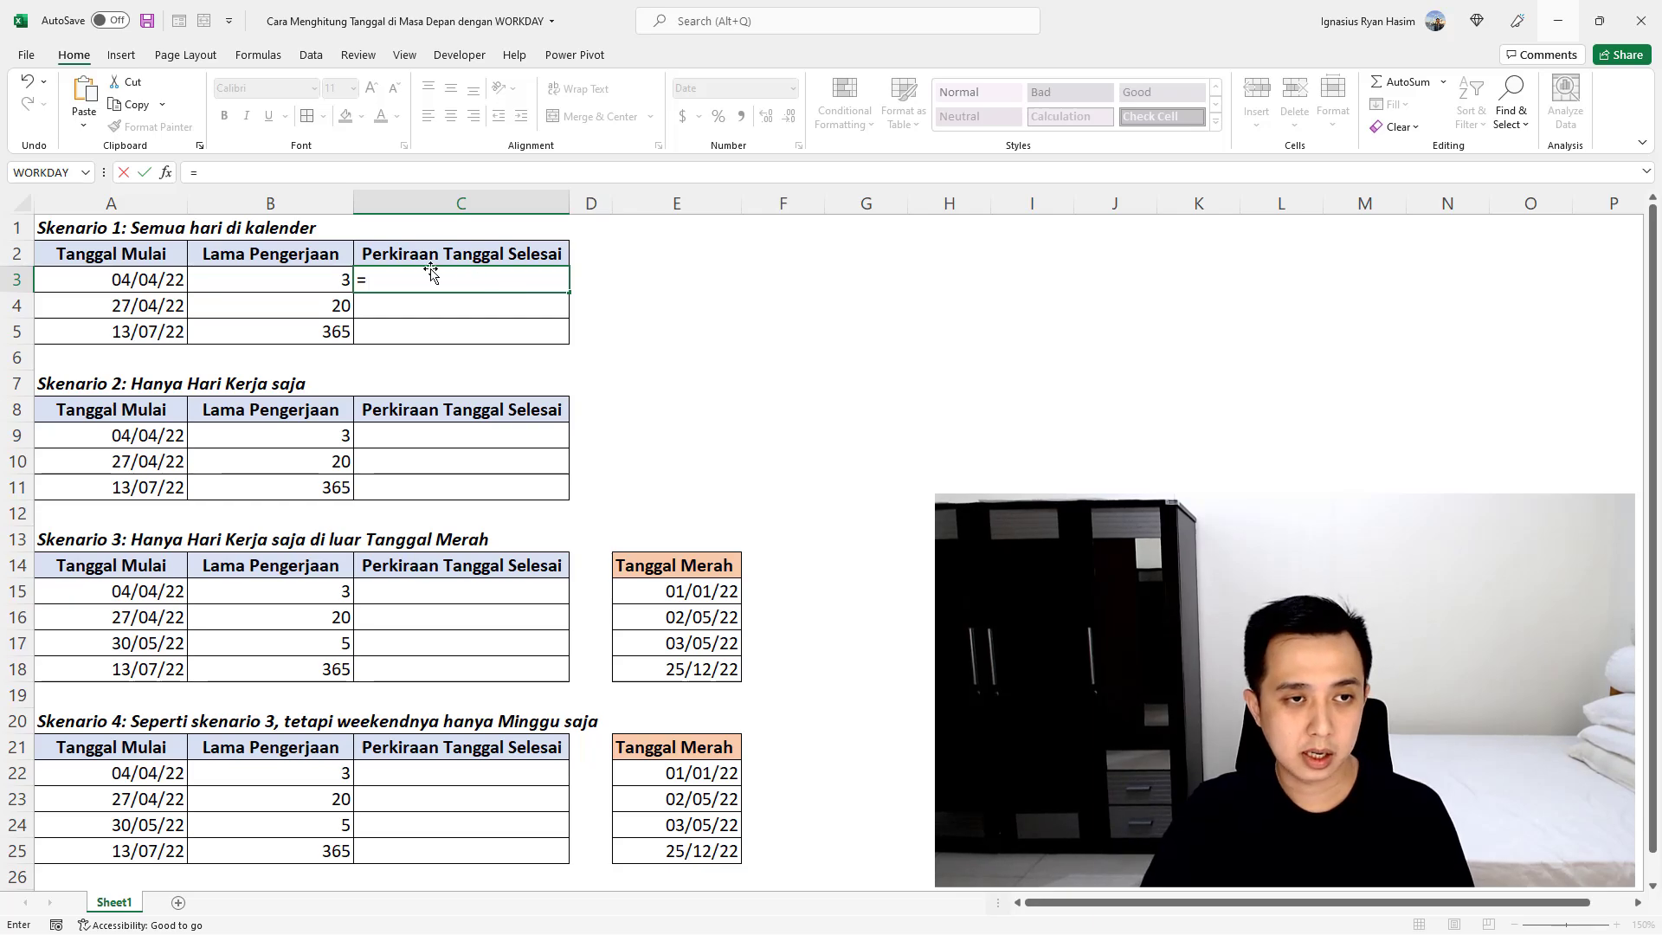
left_click(156, 287)
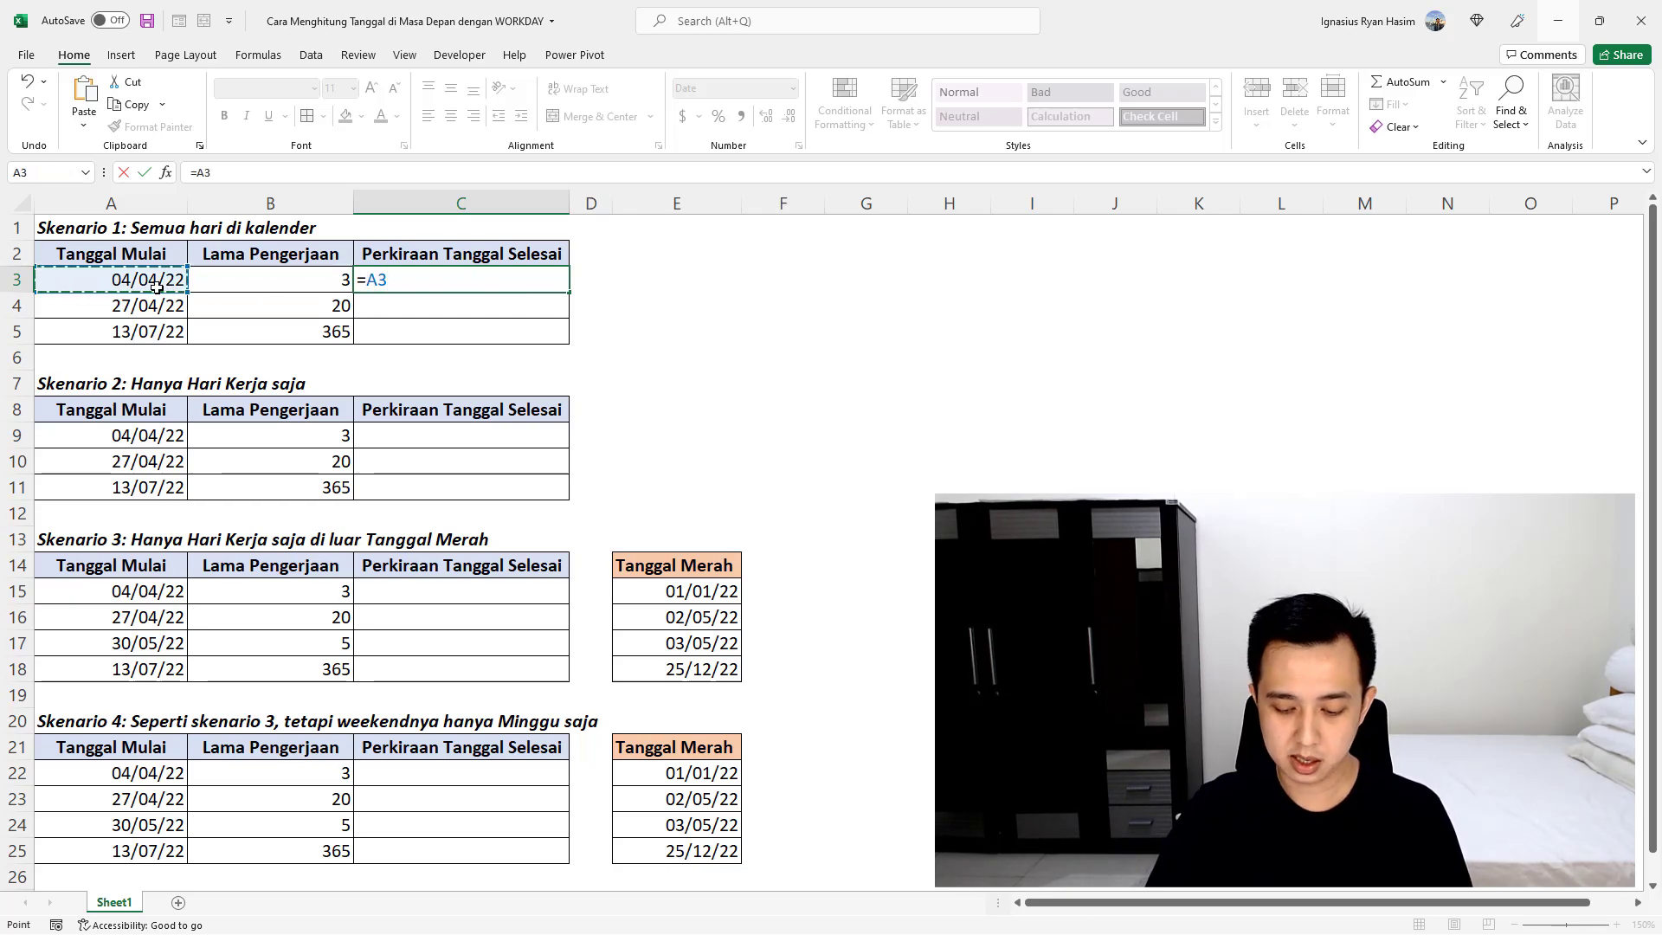
type("+")
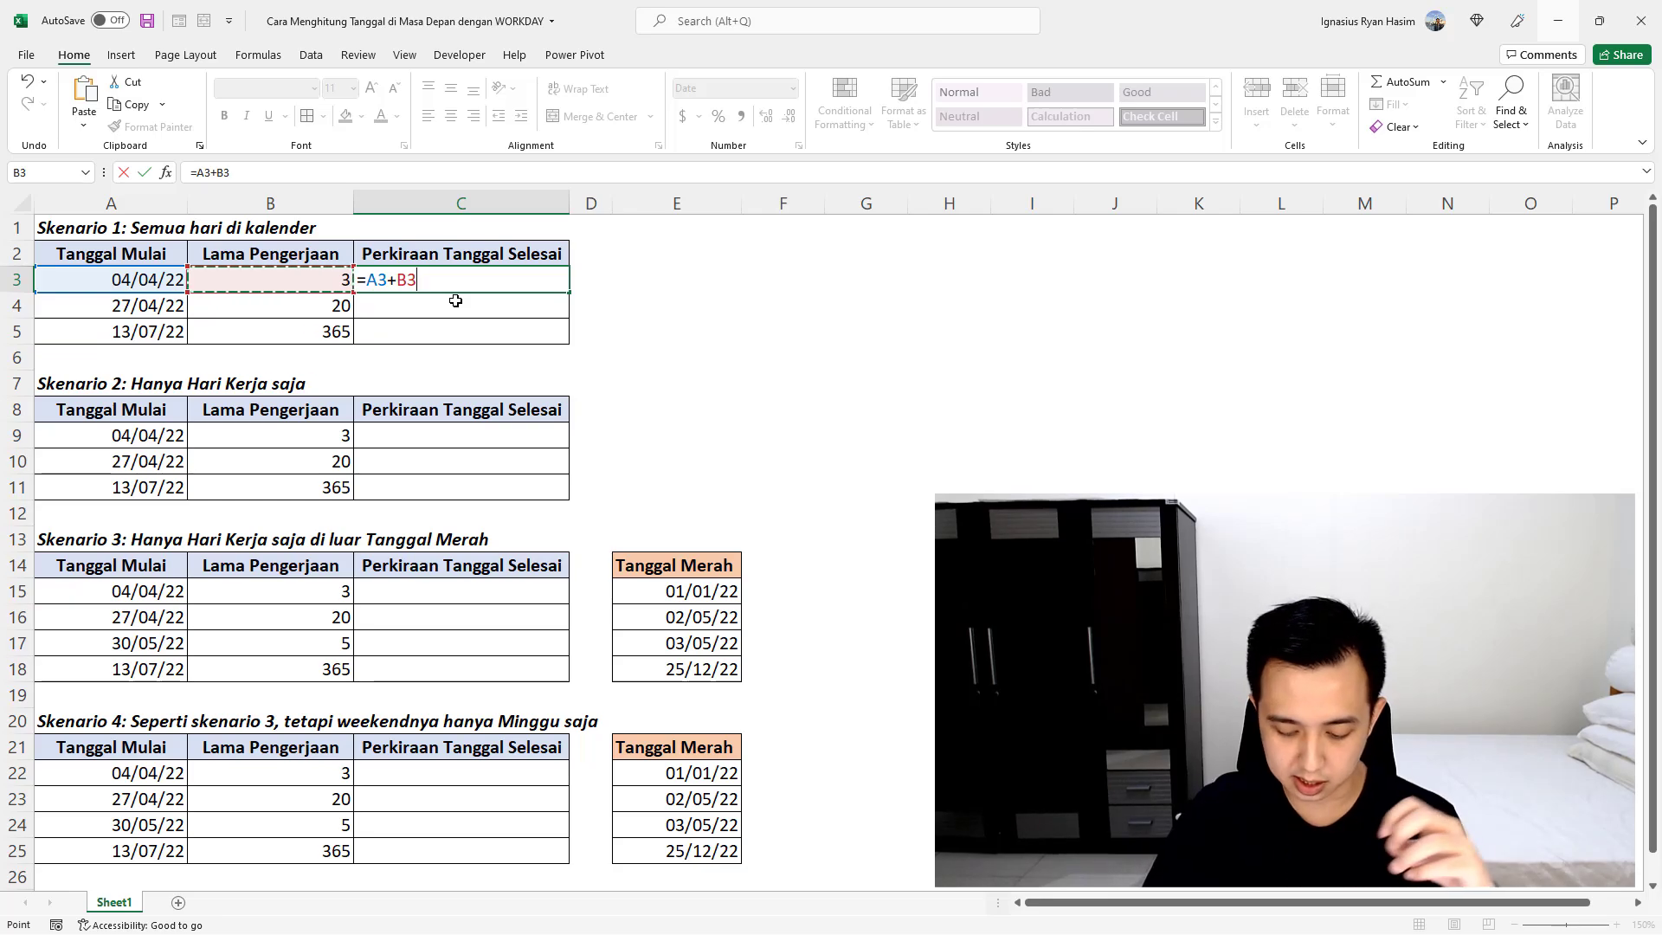
key("Return")
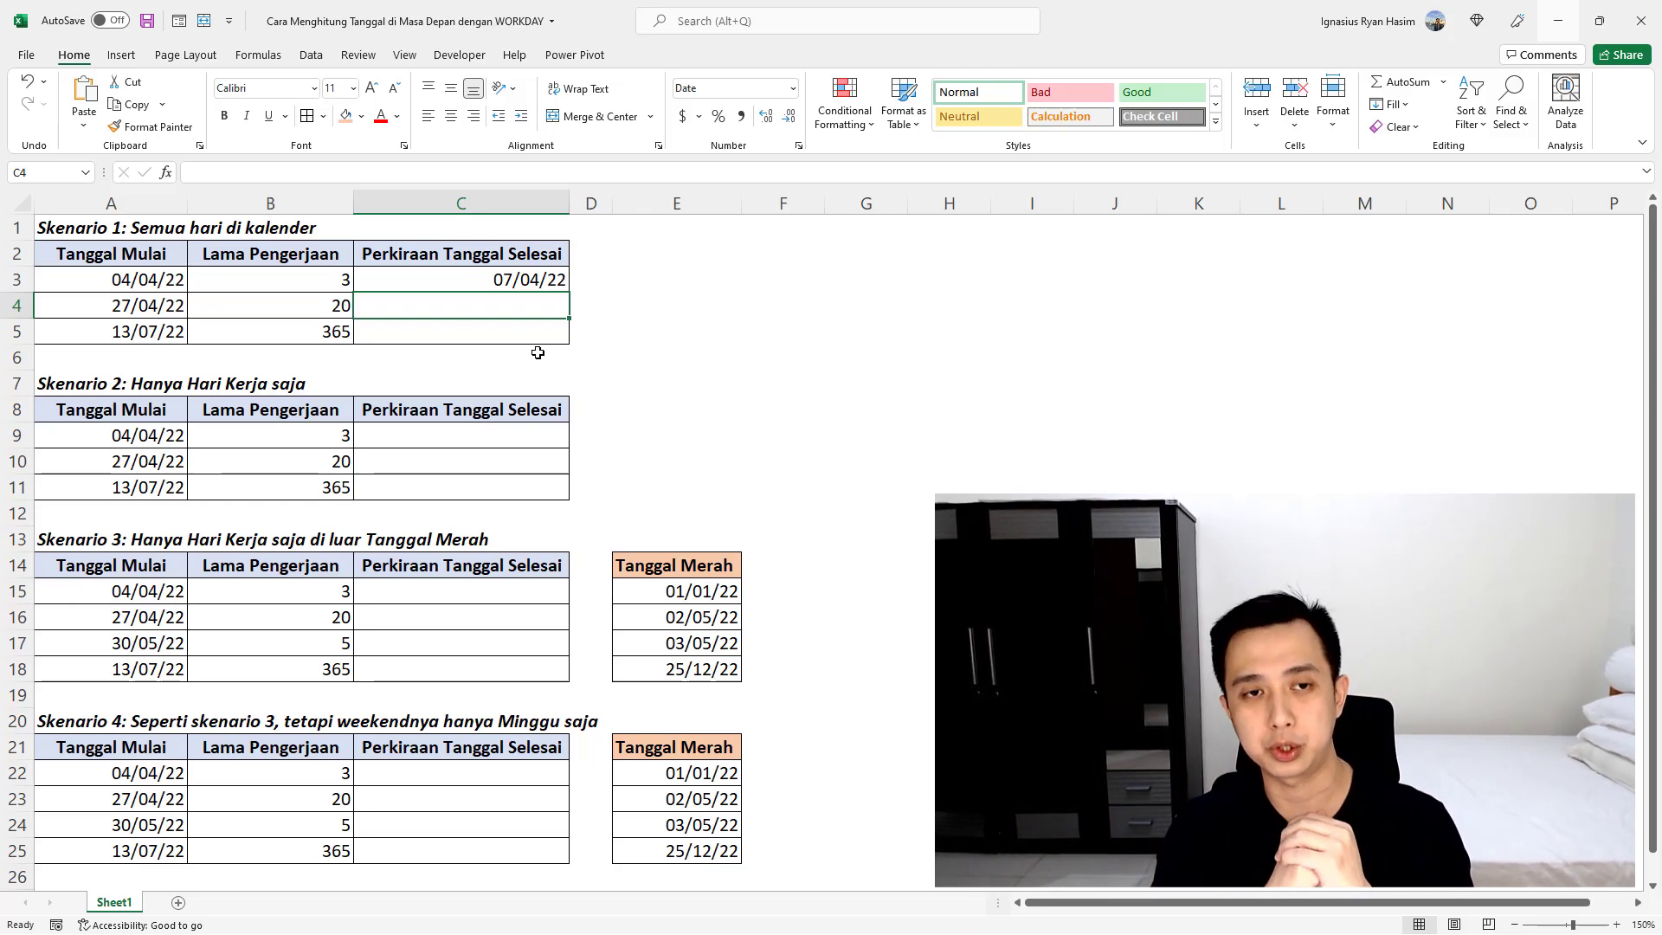
Copy the finish-date formula from C3 down through C5 and check the filled rows of Skenario 1
left_click(532, 281)
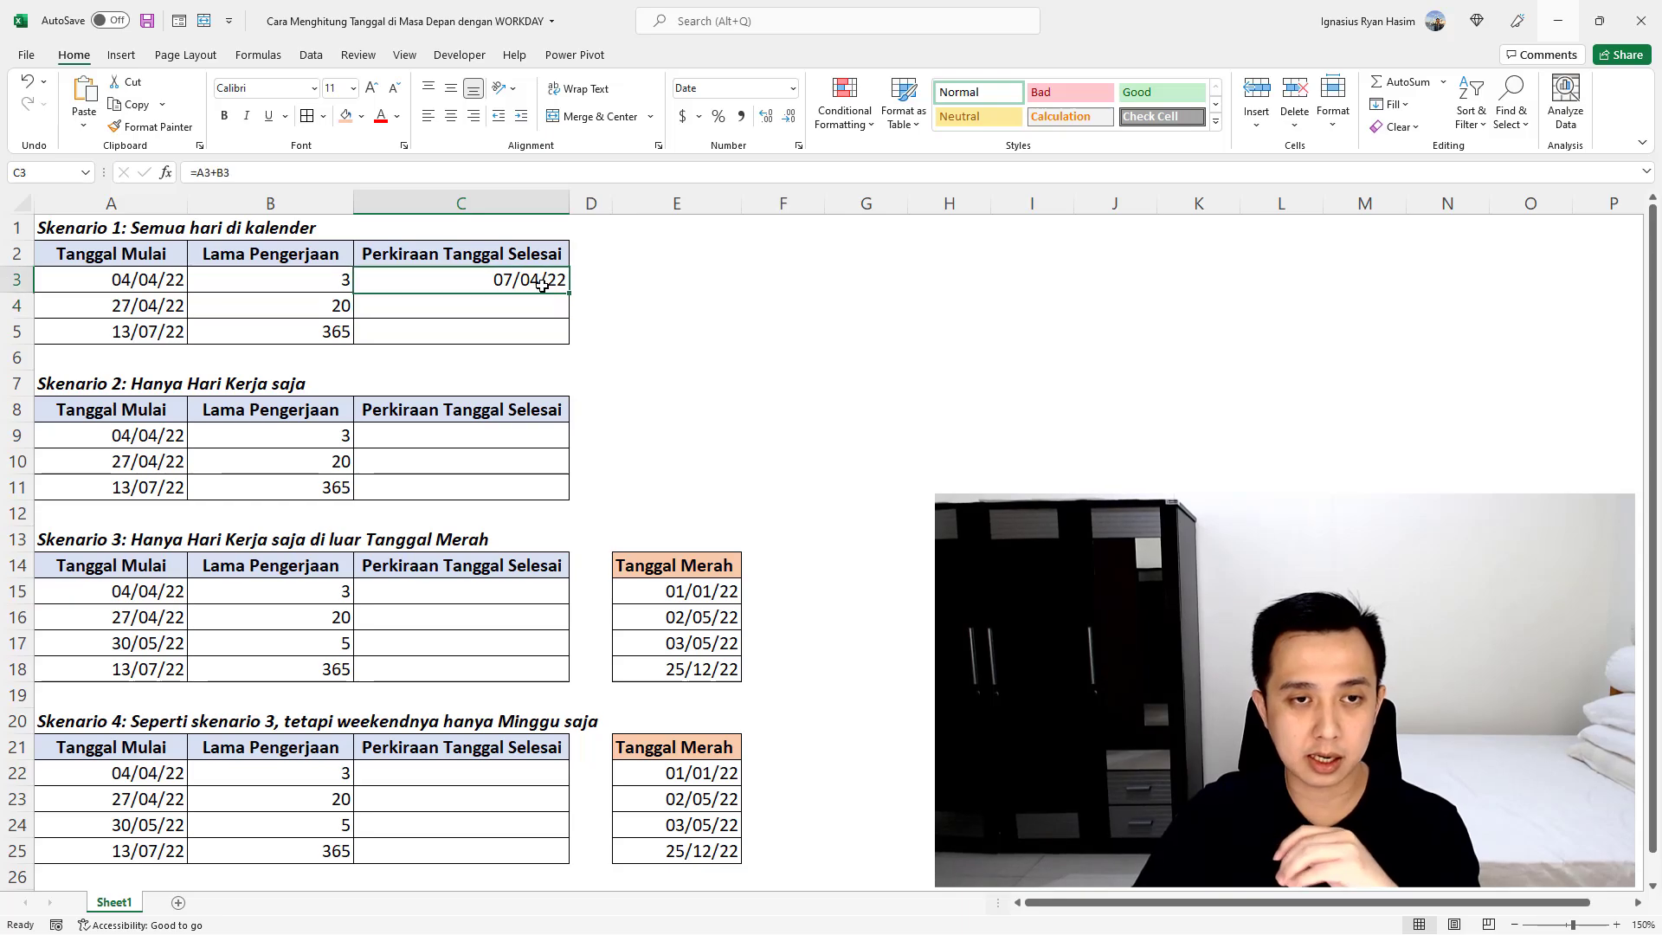
double_click(533, 282)
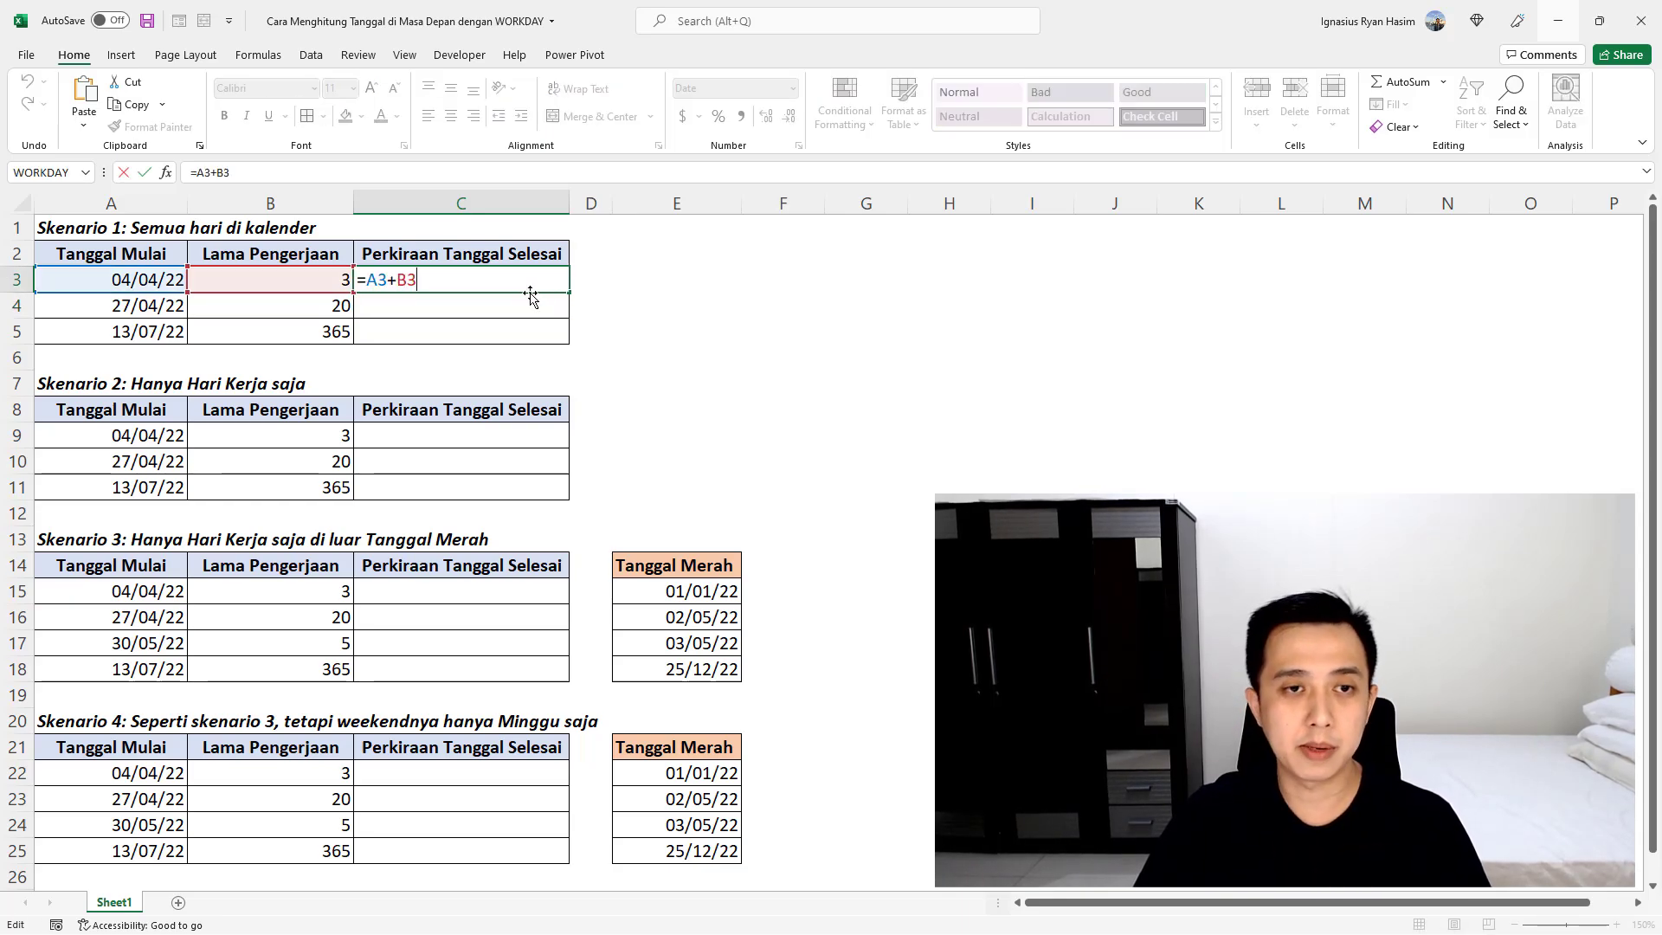
key("Return")
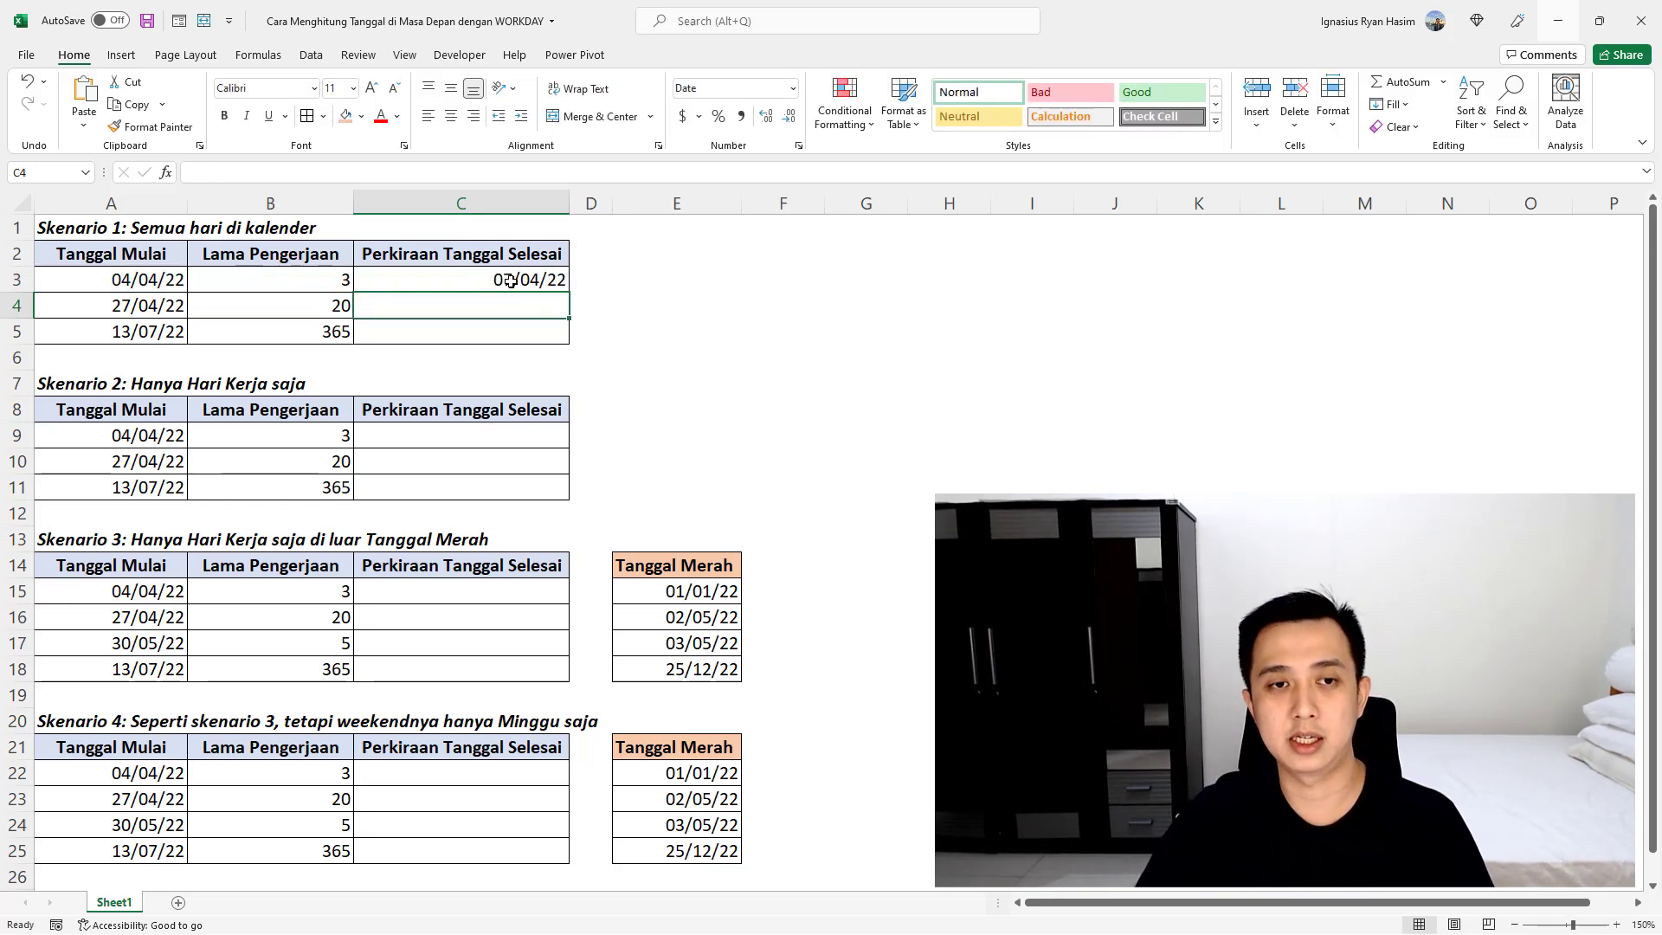
left_click(532, 281)
left_click_drag(568, 293, 566, 334)
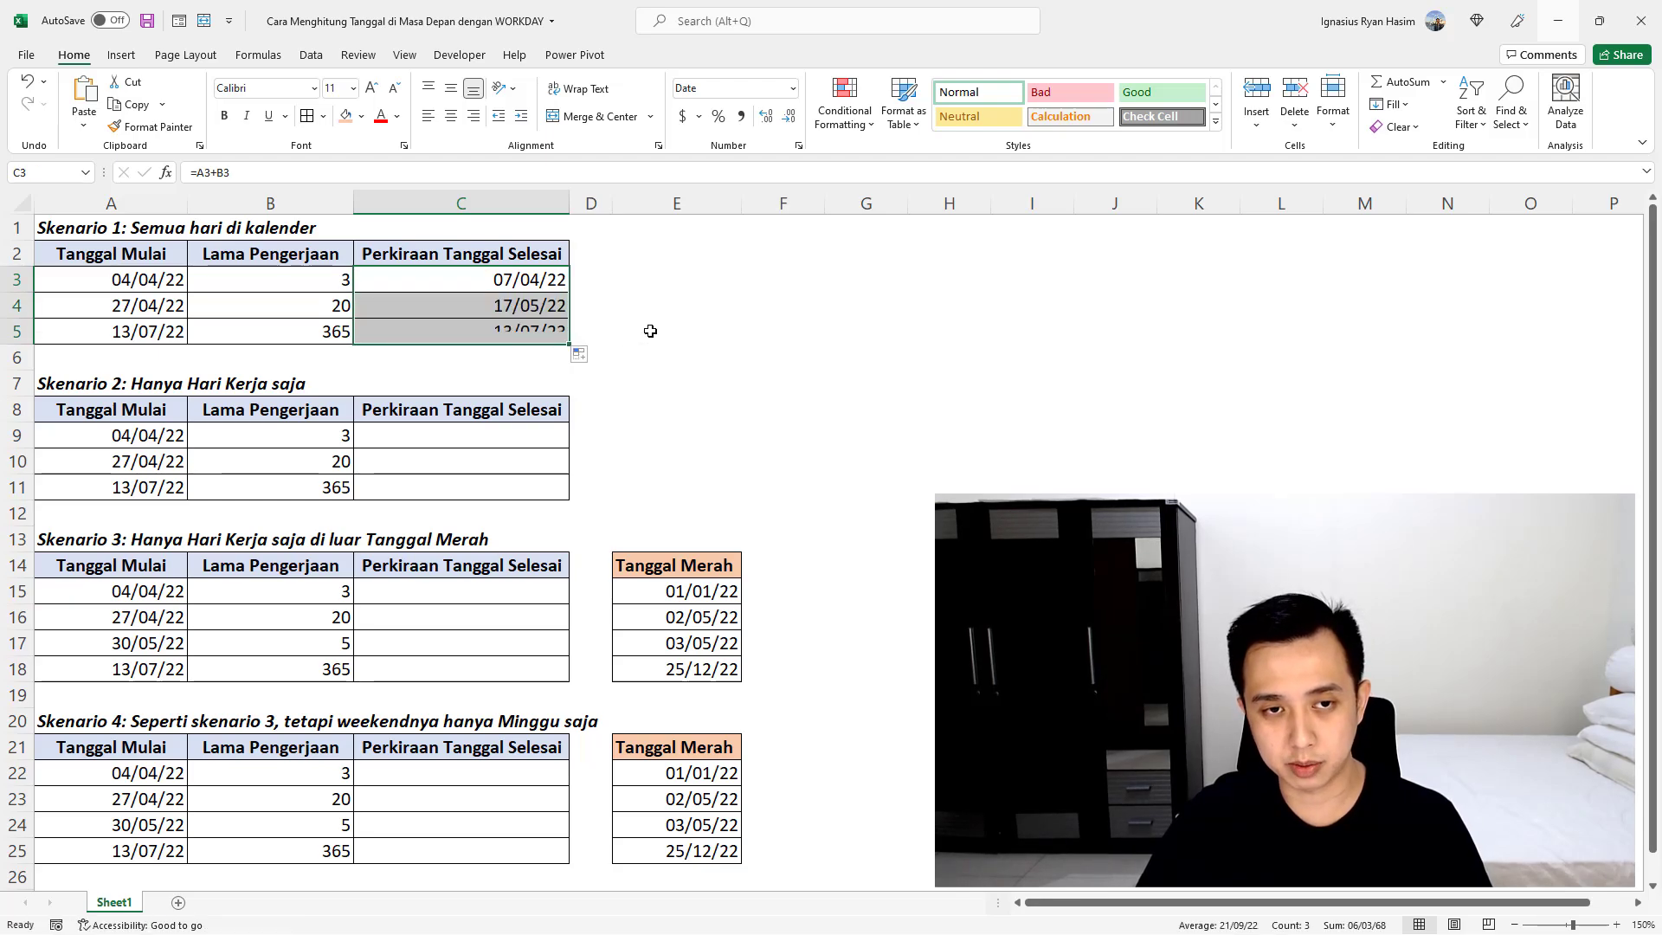
left_click(649, 327)
left_click(173, 307)
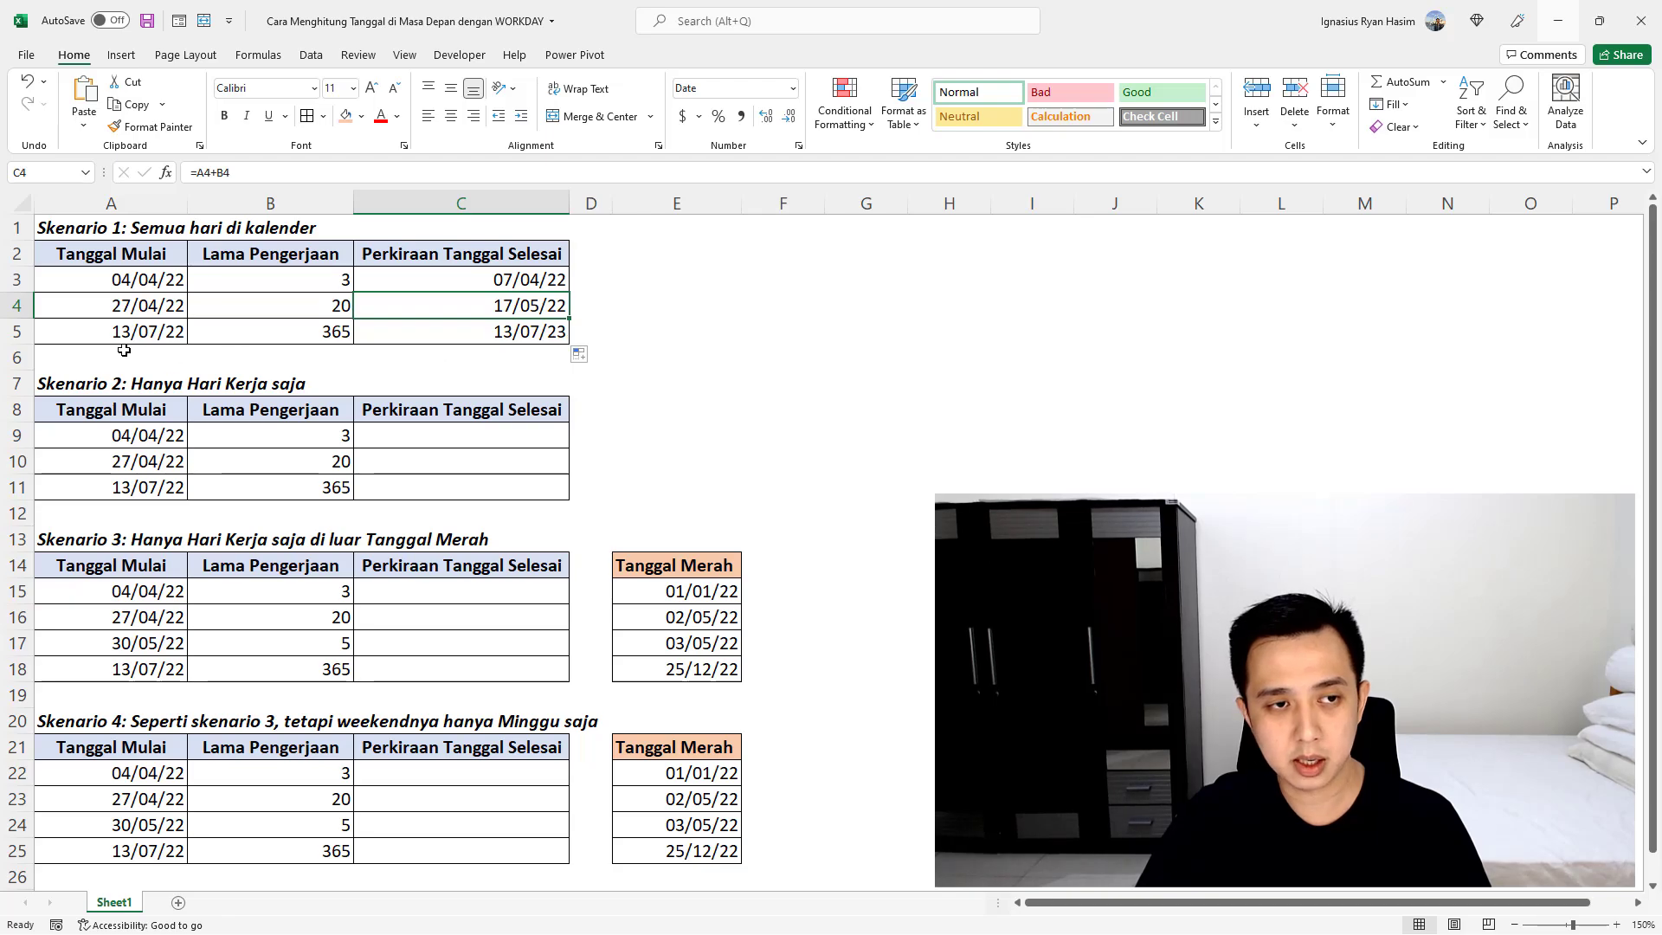
left_click(149, 334)
left_click(332, 336)
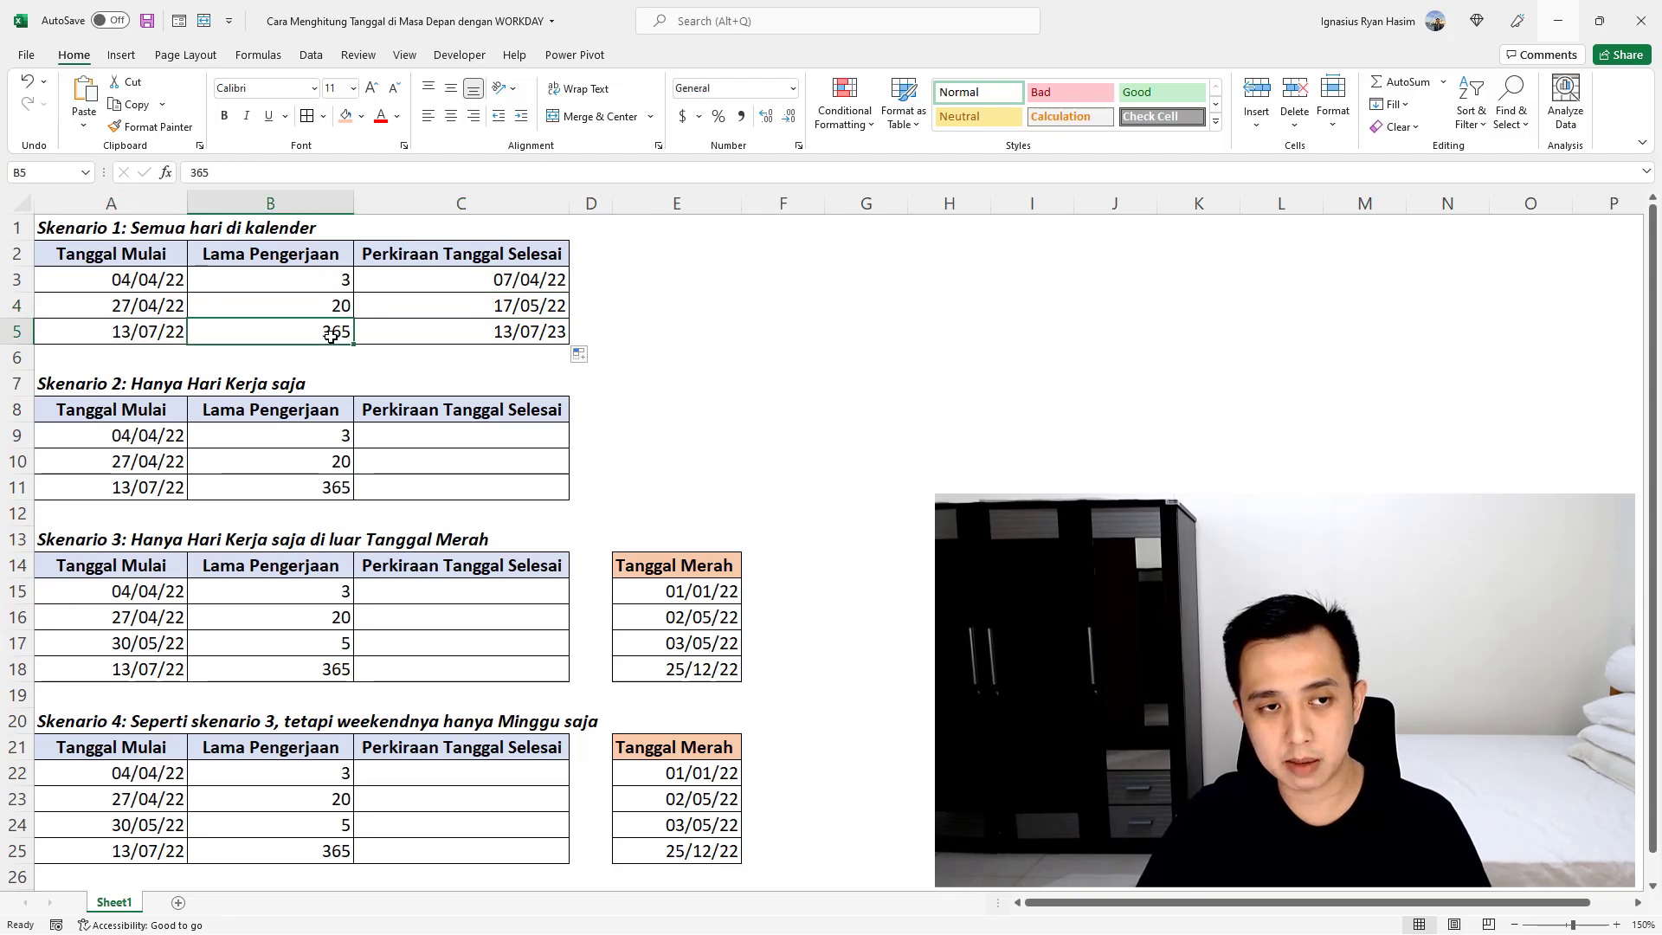
left_click(479, 329)
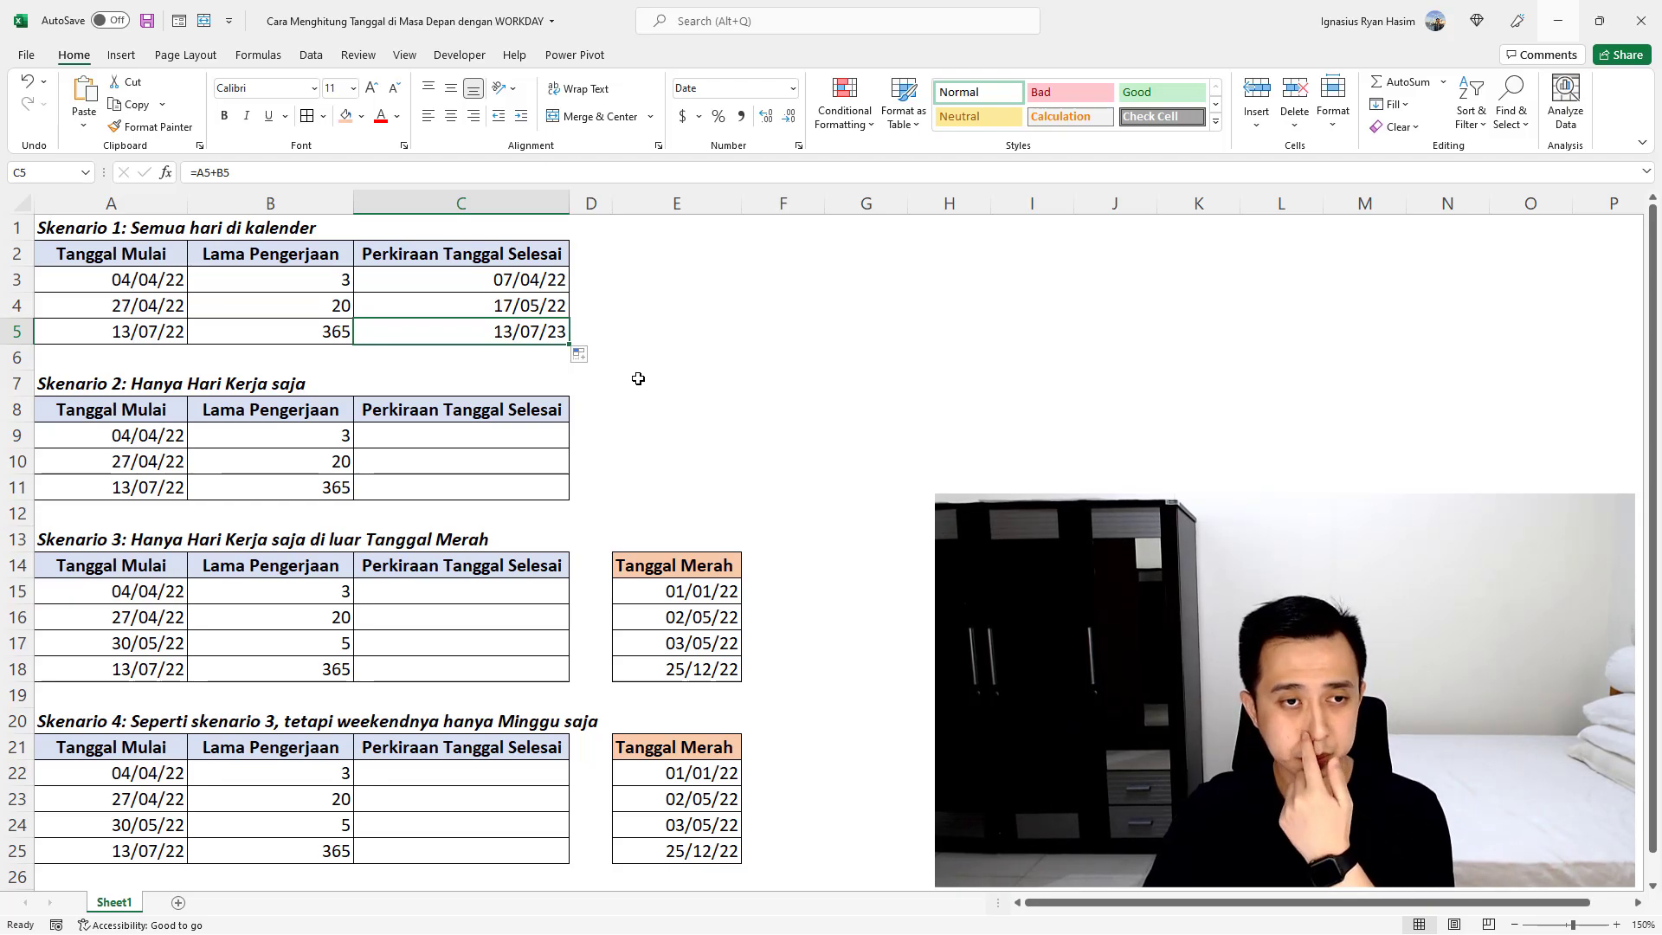
Enter the formula =WORKDAY(A9,B9) in C9 to calculate the first finish date of Skenario 2
left_click(537, 436)
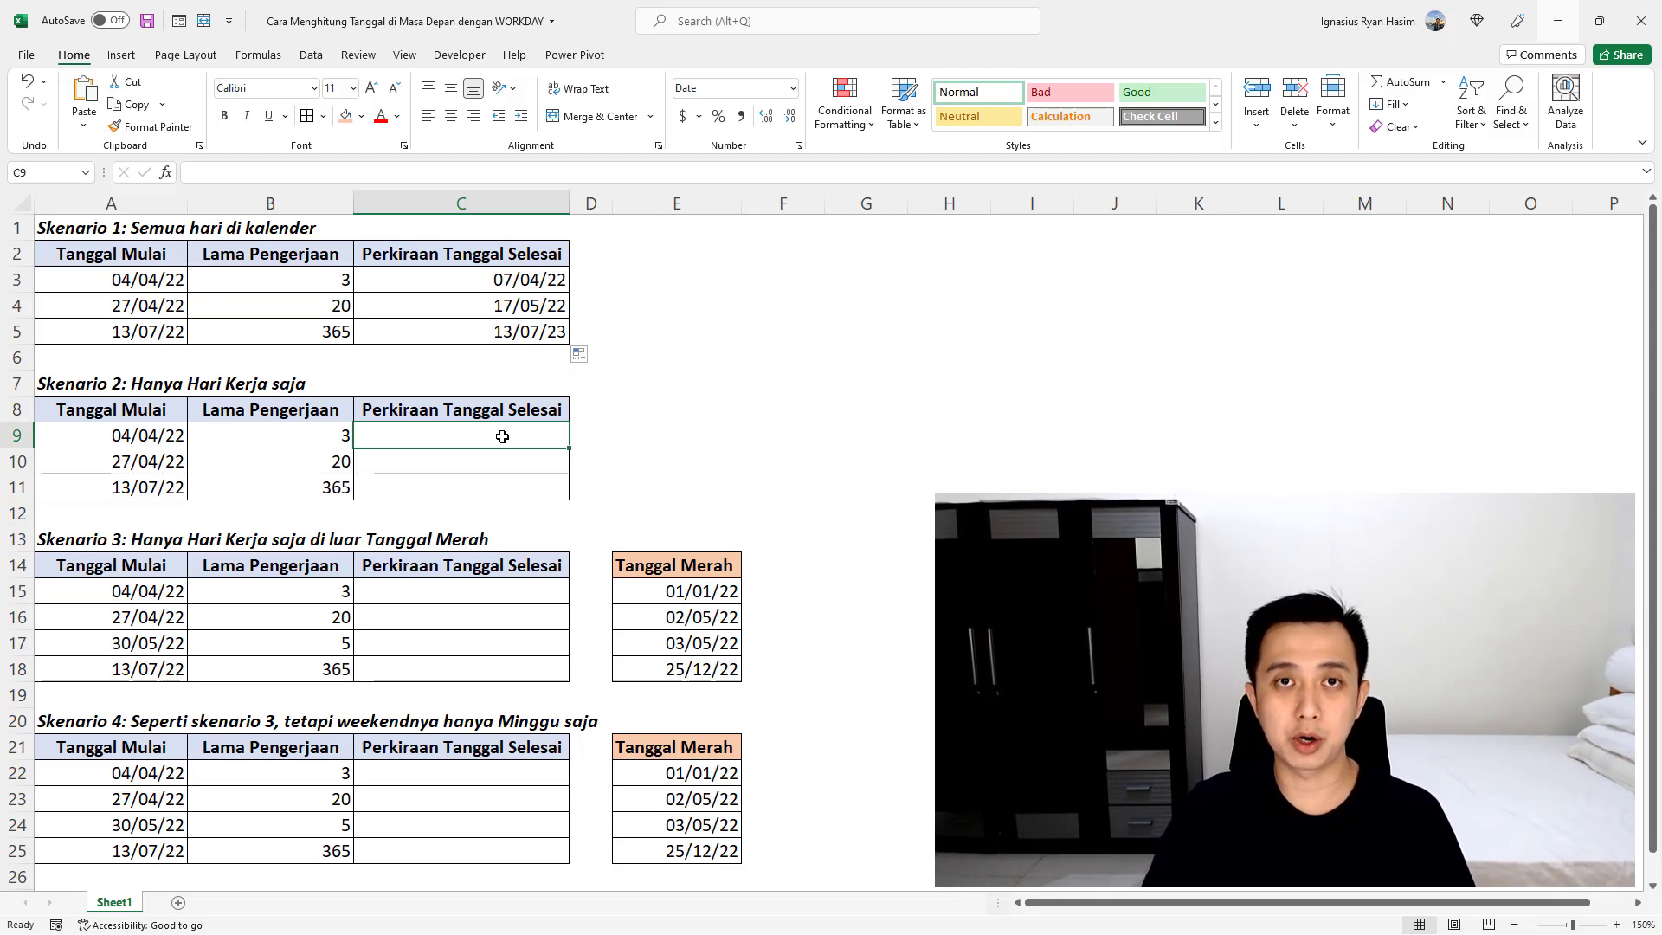
type("=worjda")
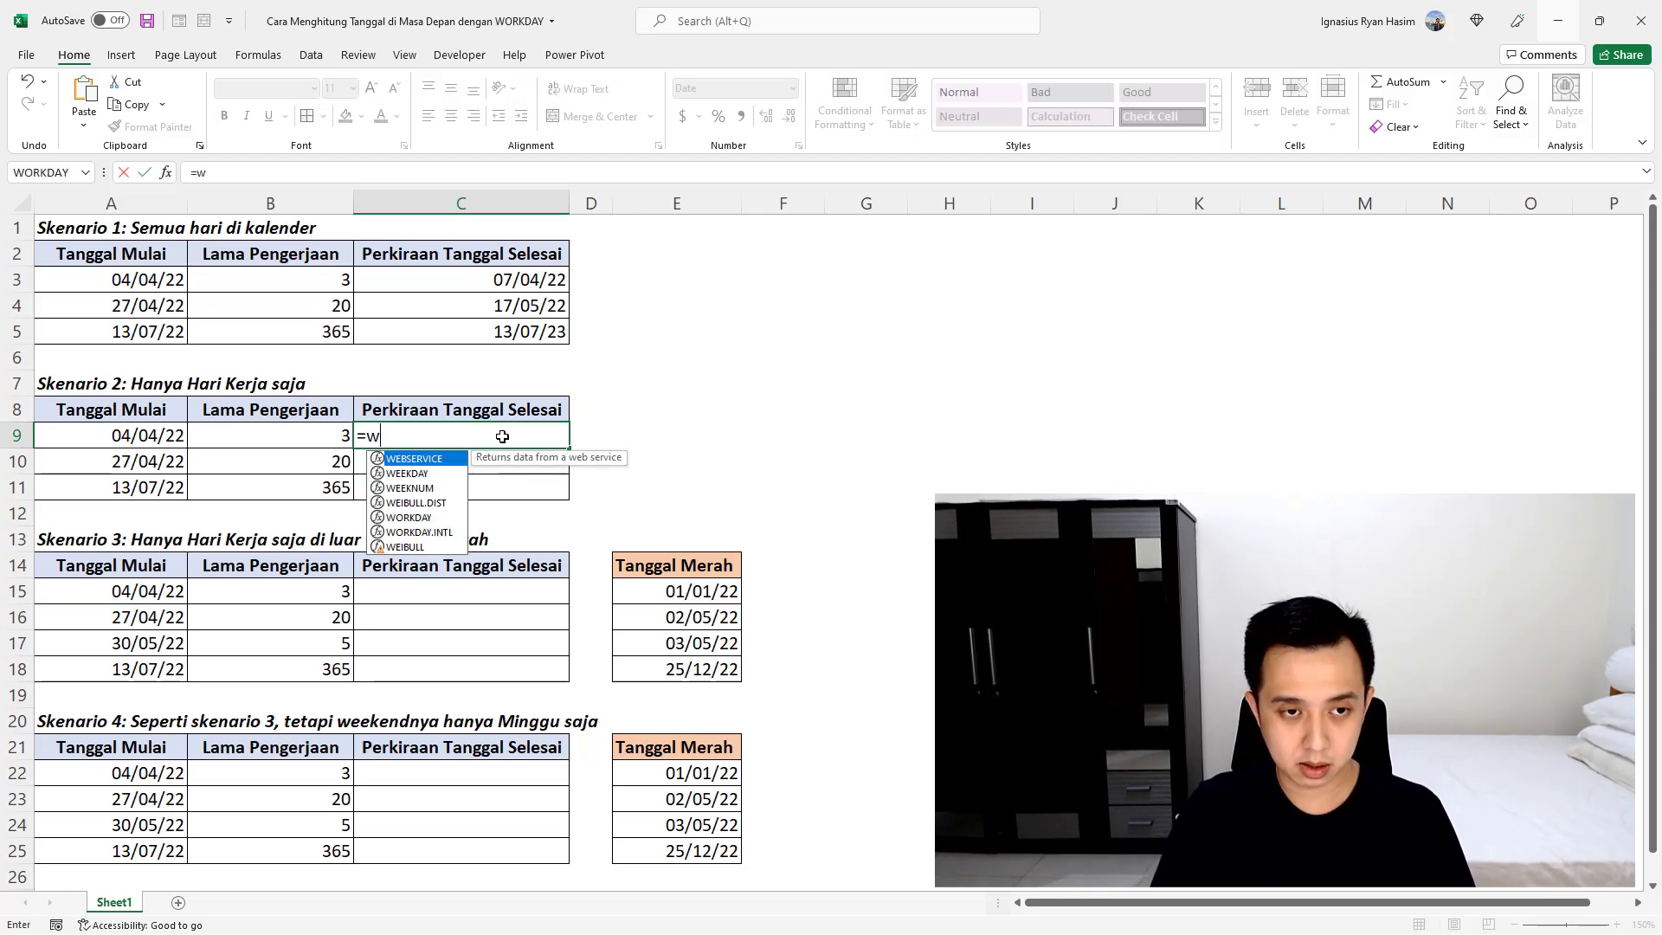
key("BackSpace")
key("BackSpace")
key("BackSpace")
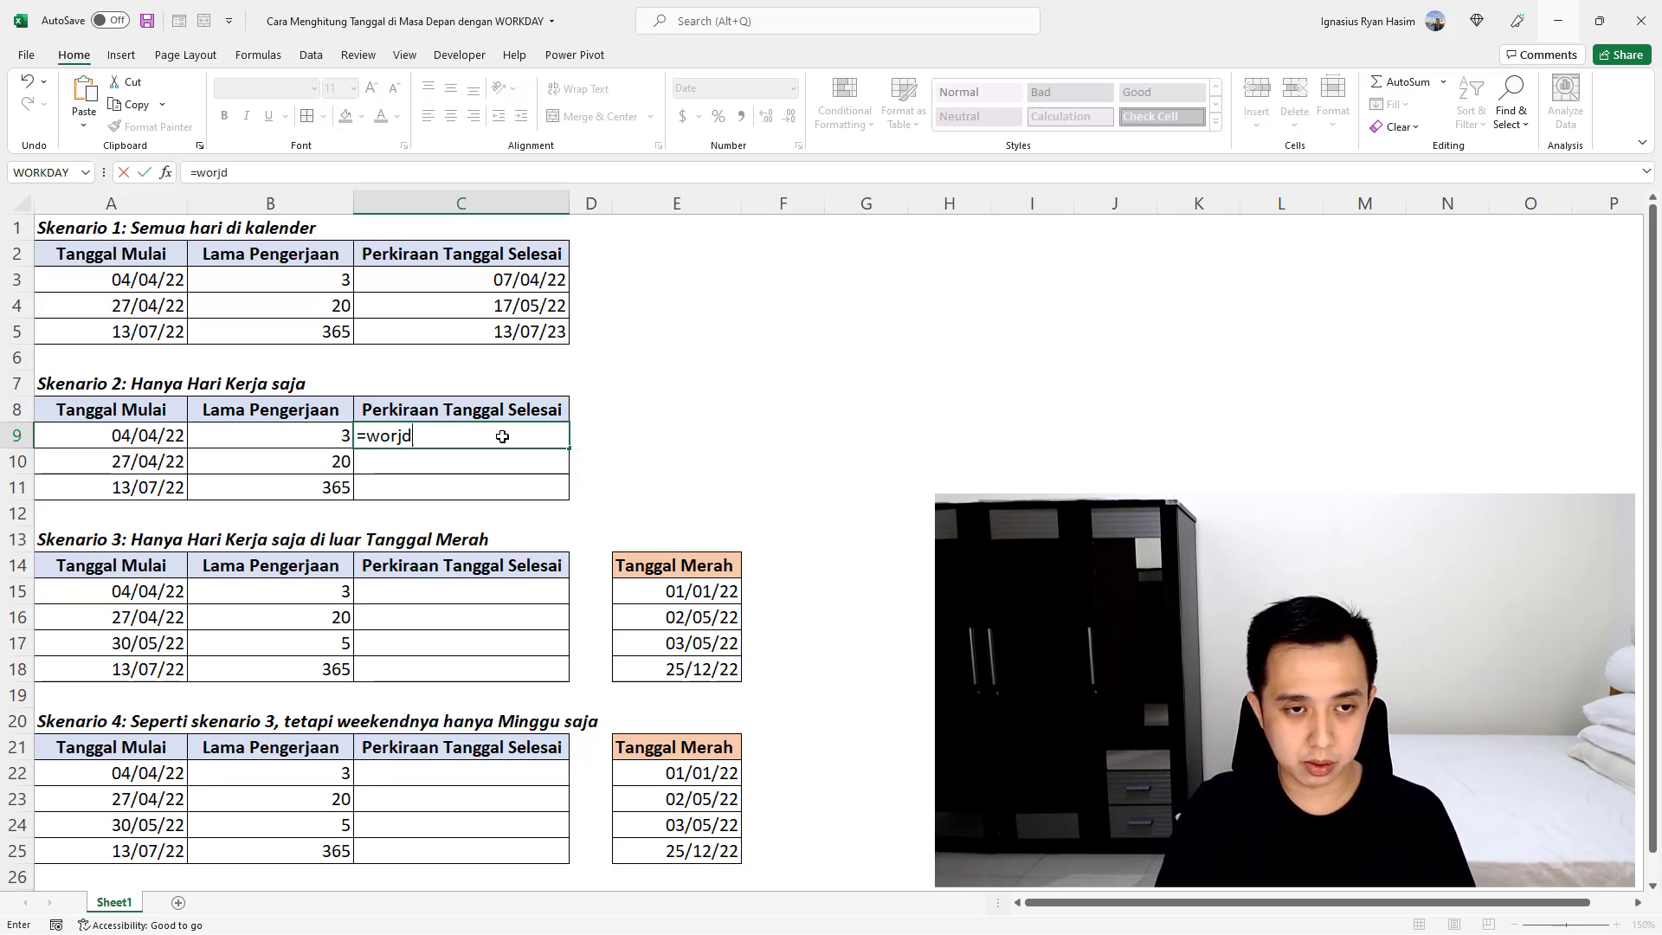
type("kday")
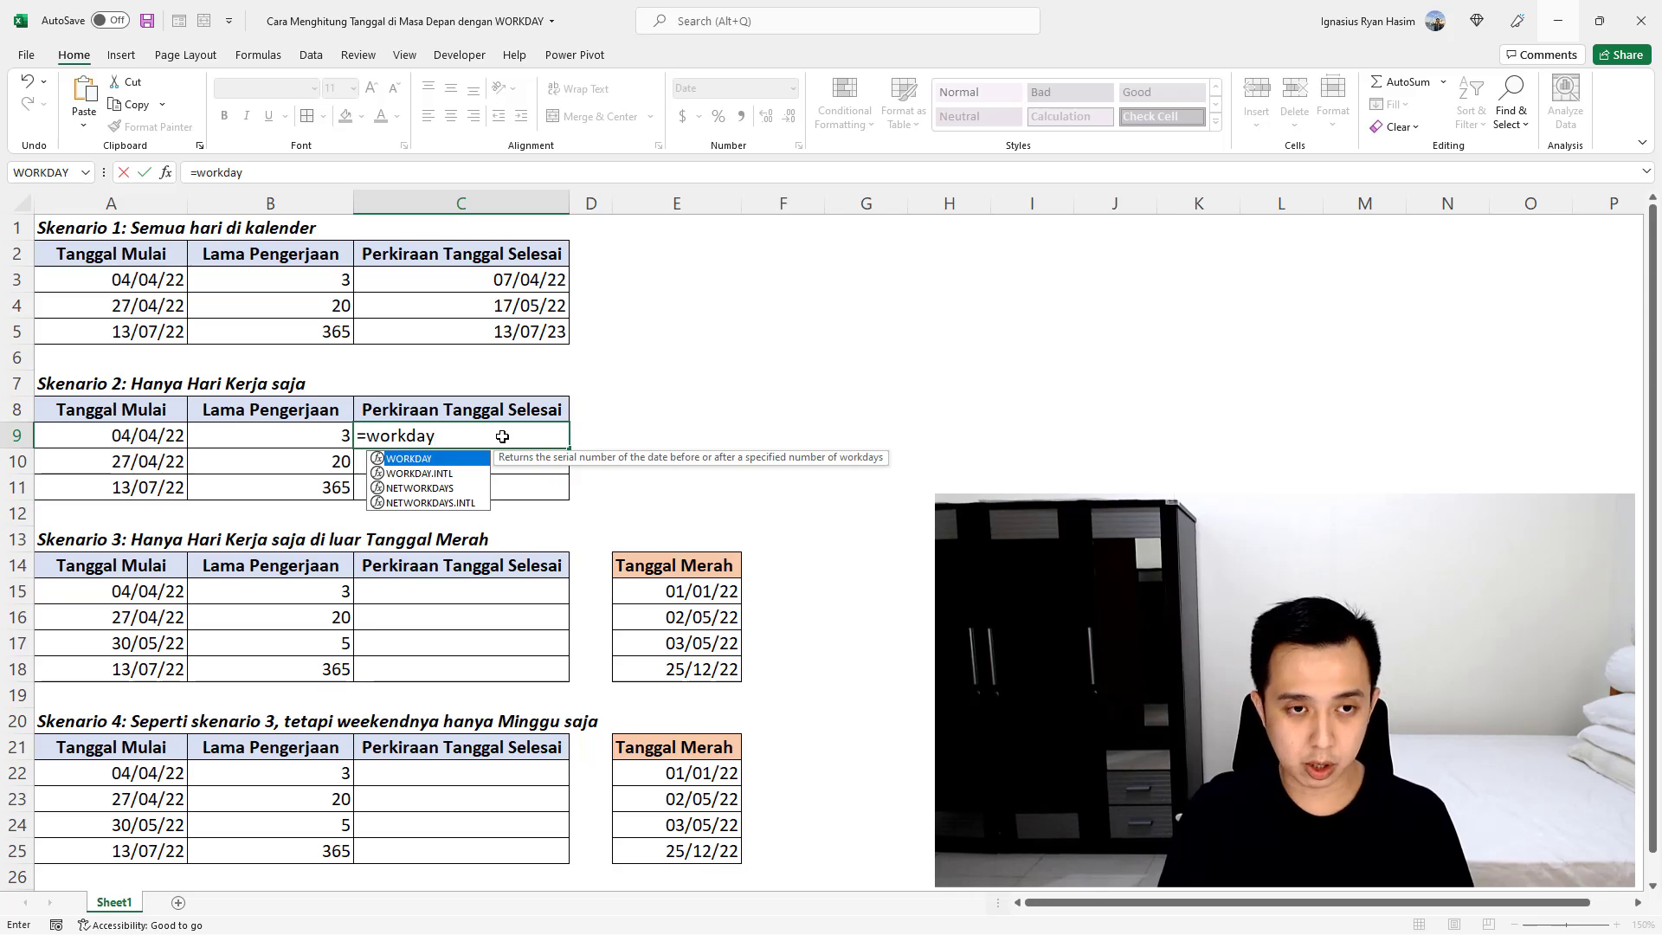
type("(")
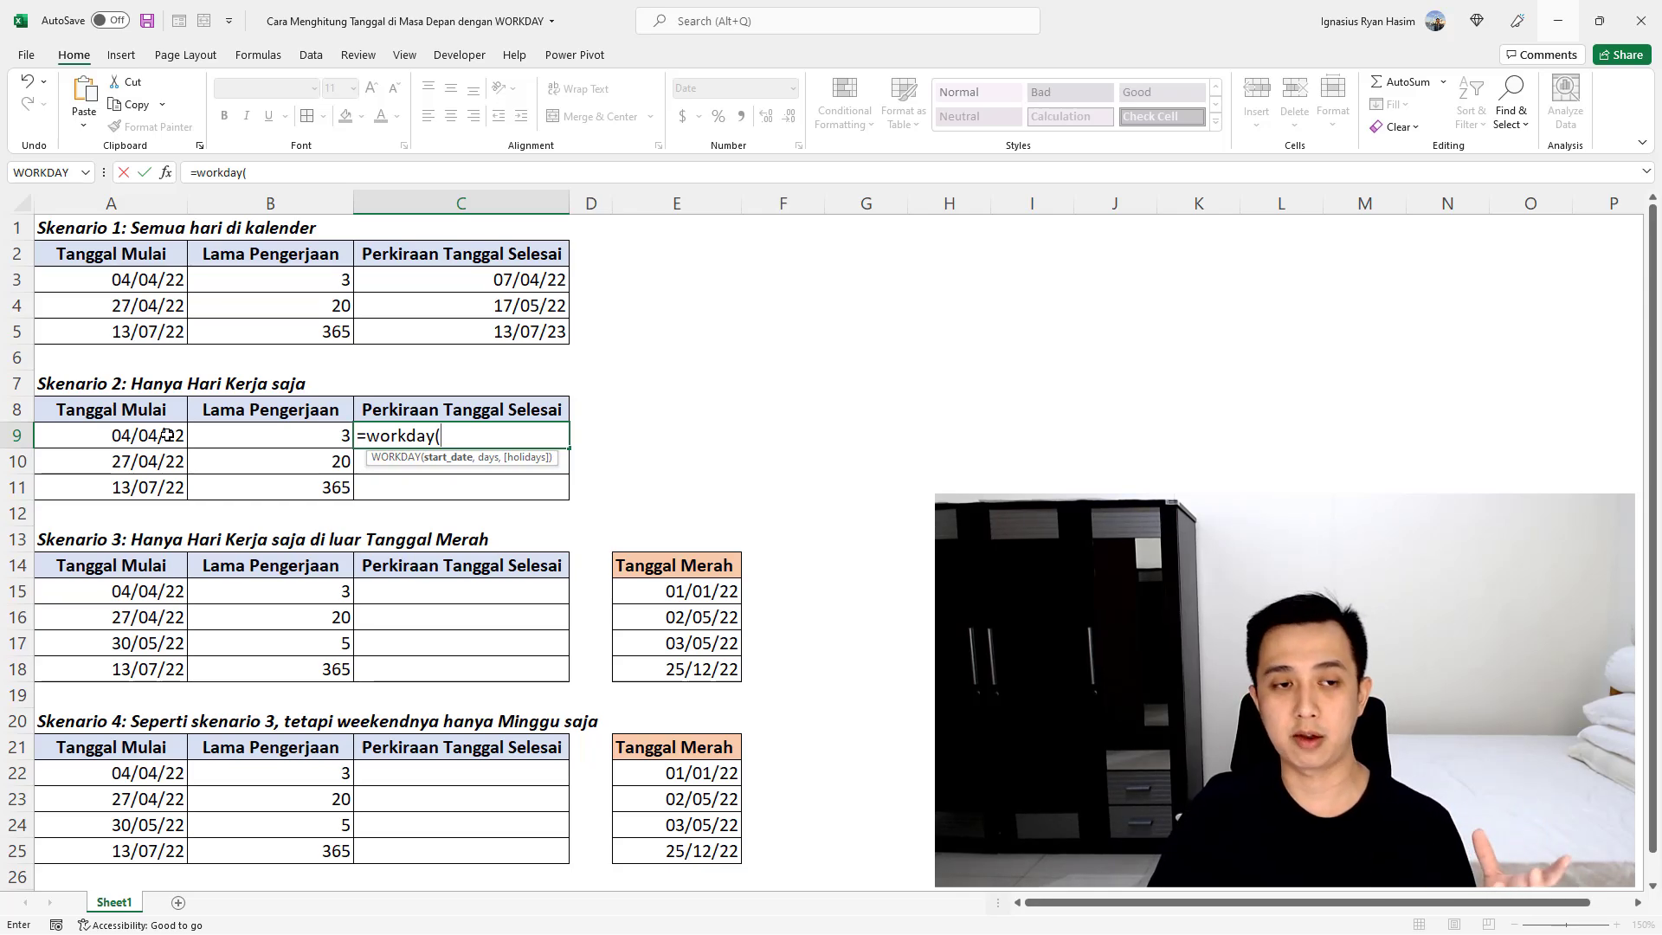
left_click(168, 436)
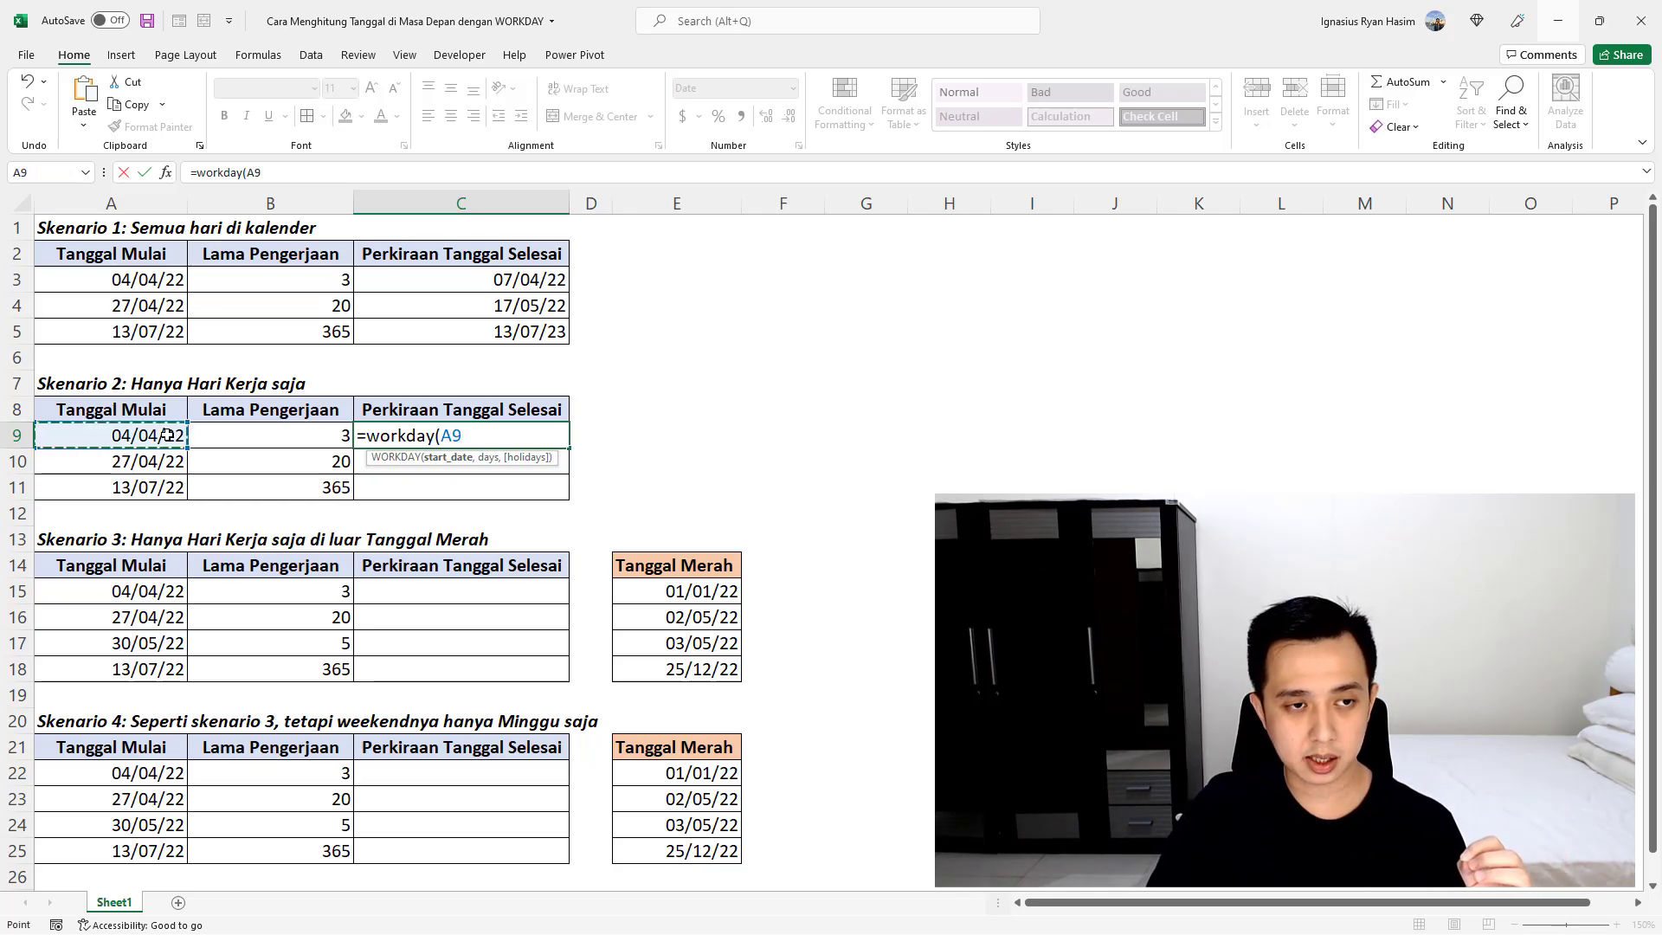
type(",")
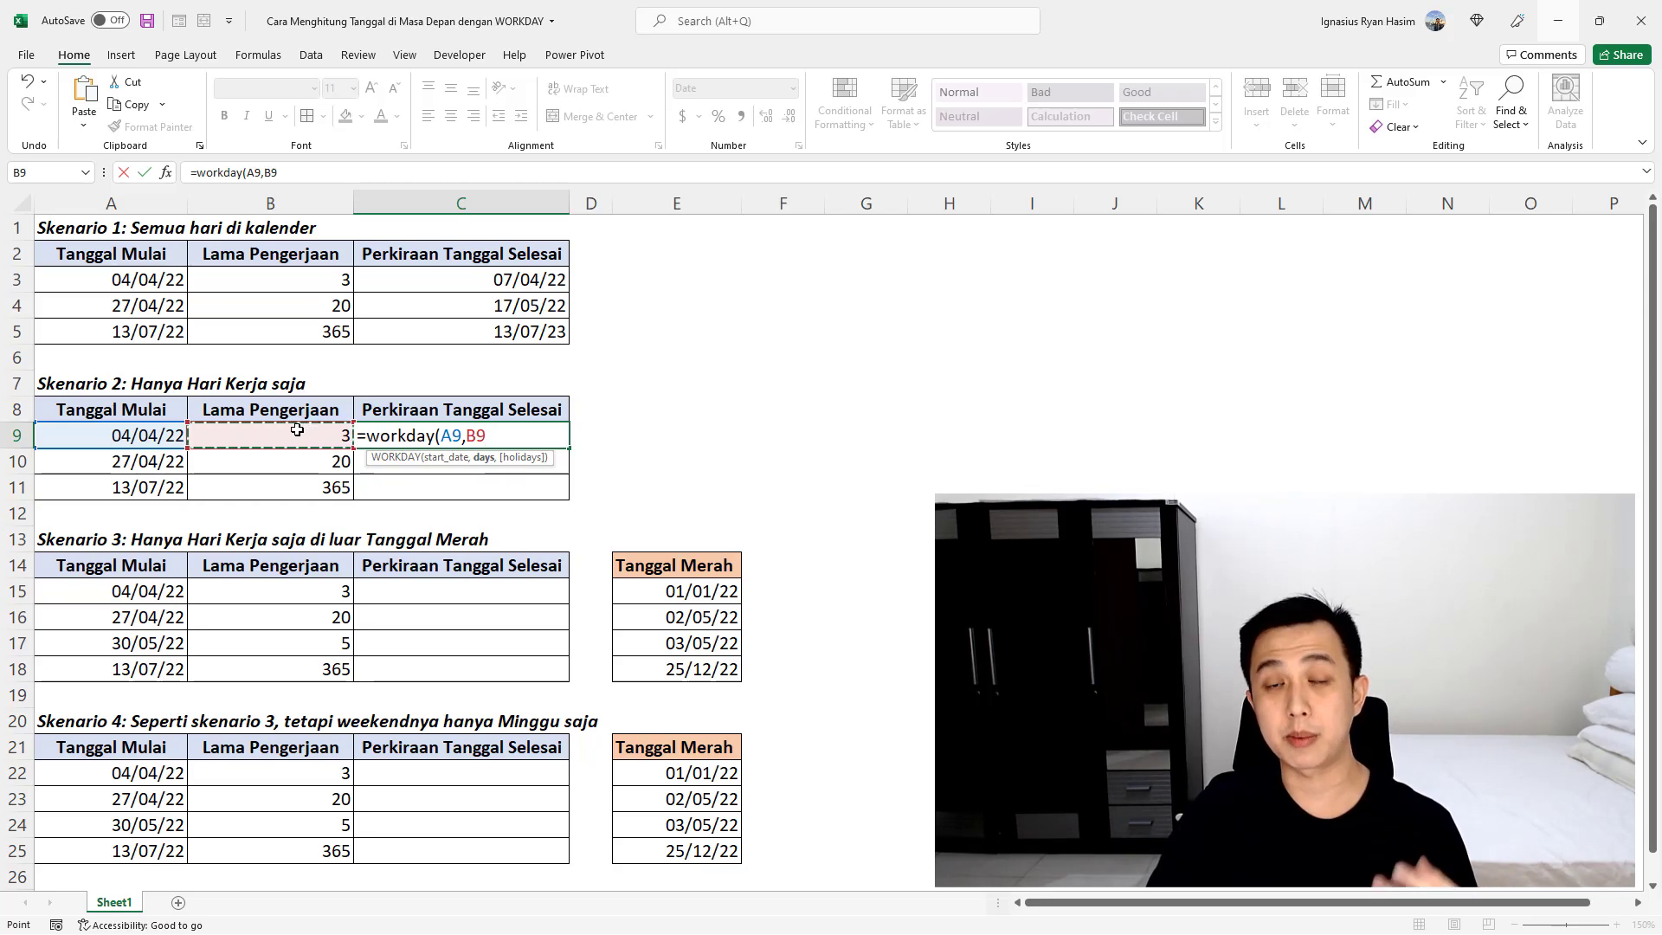
type(")")
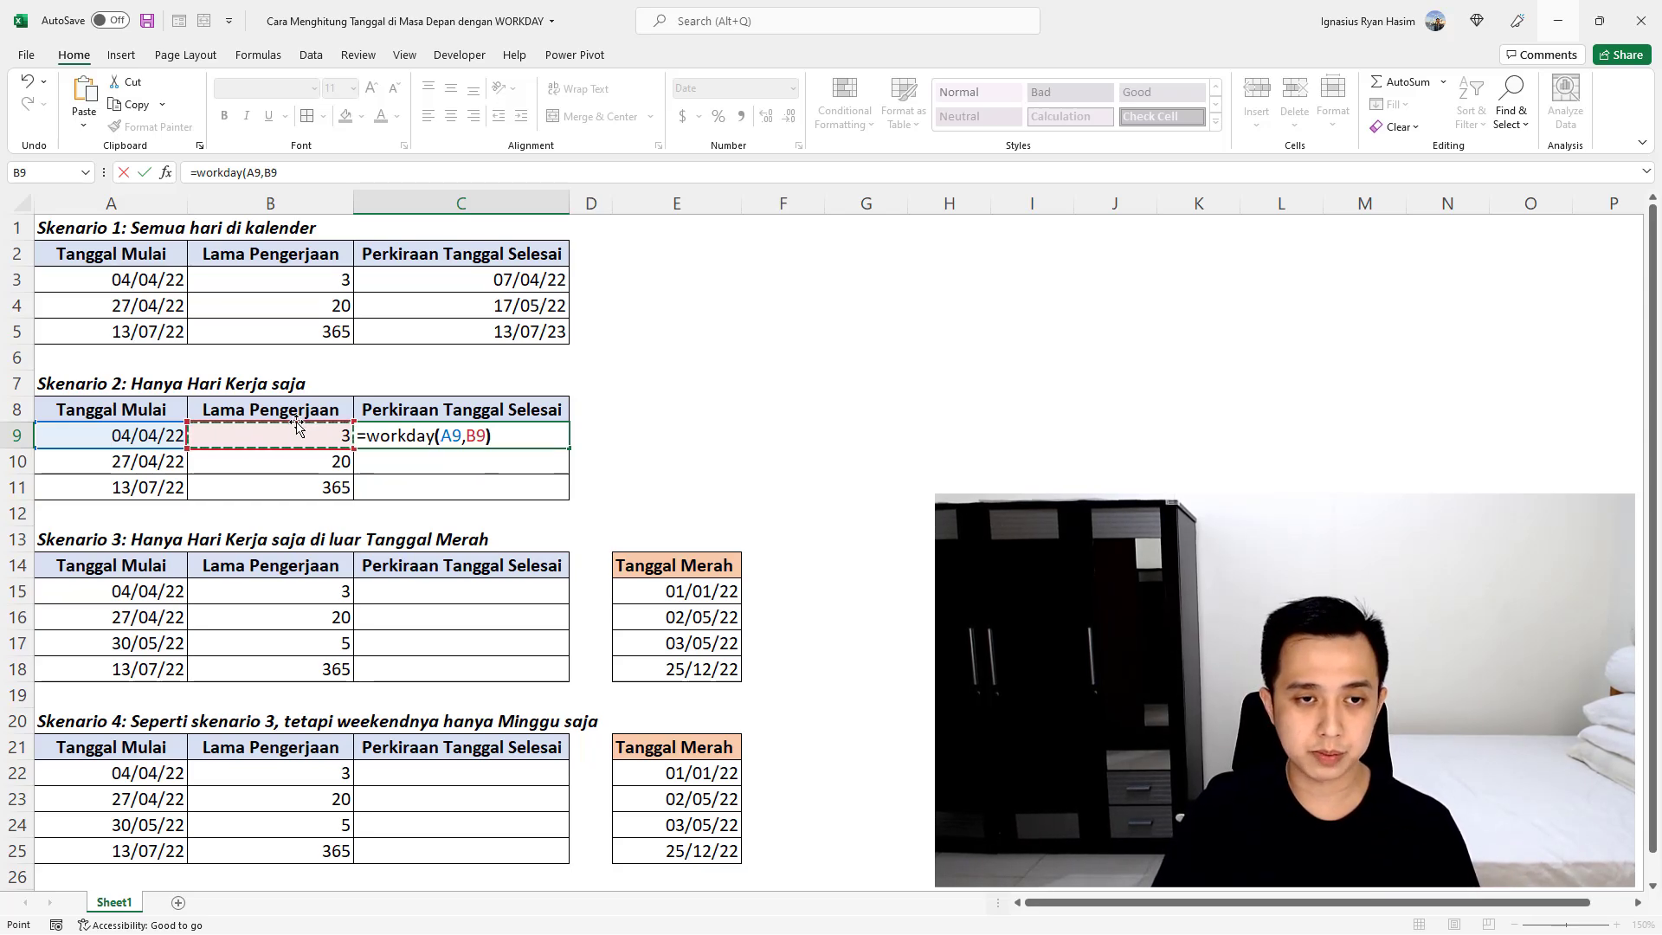
key("Return")
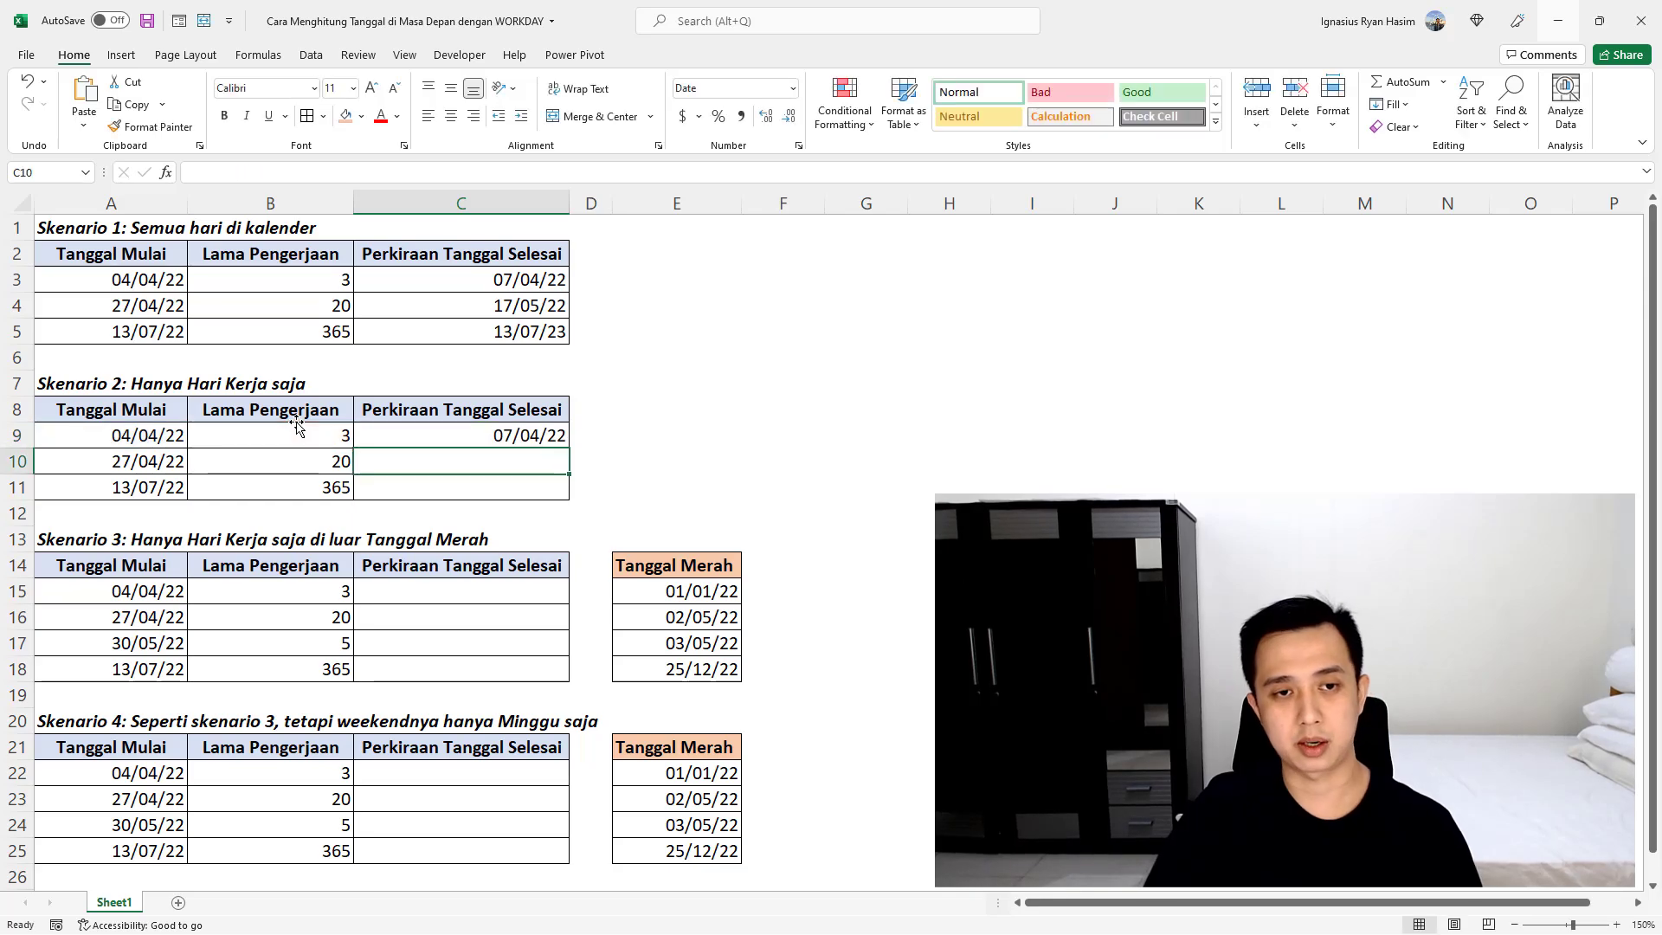
Copy the WORKDAY formula from C9 down through C11 and check row 10 of Skenario 2
left_click(452, 434)
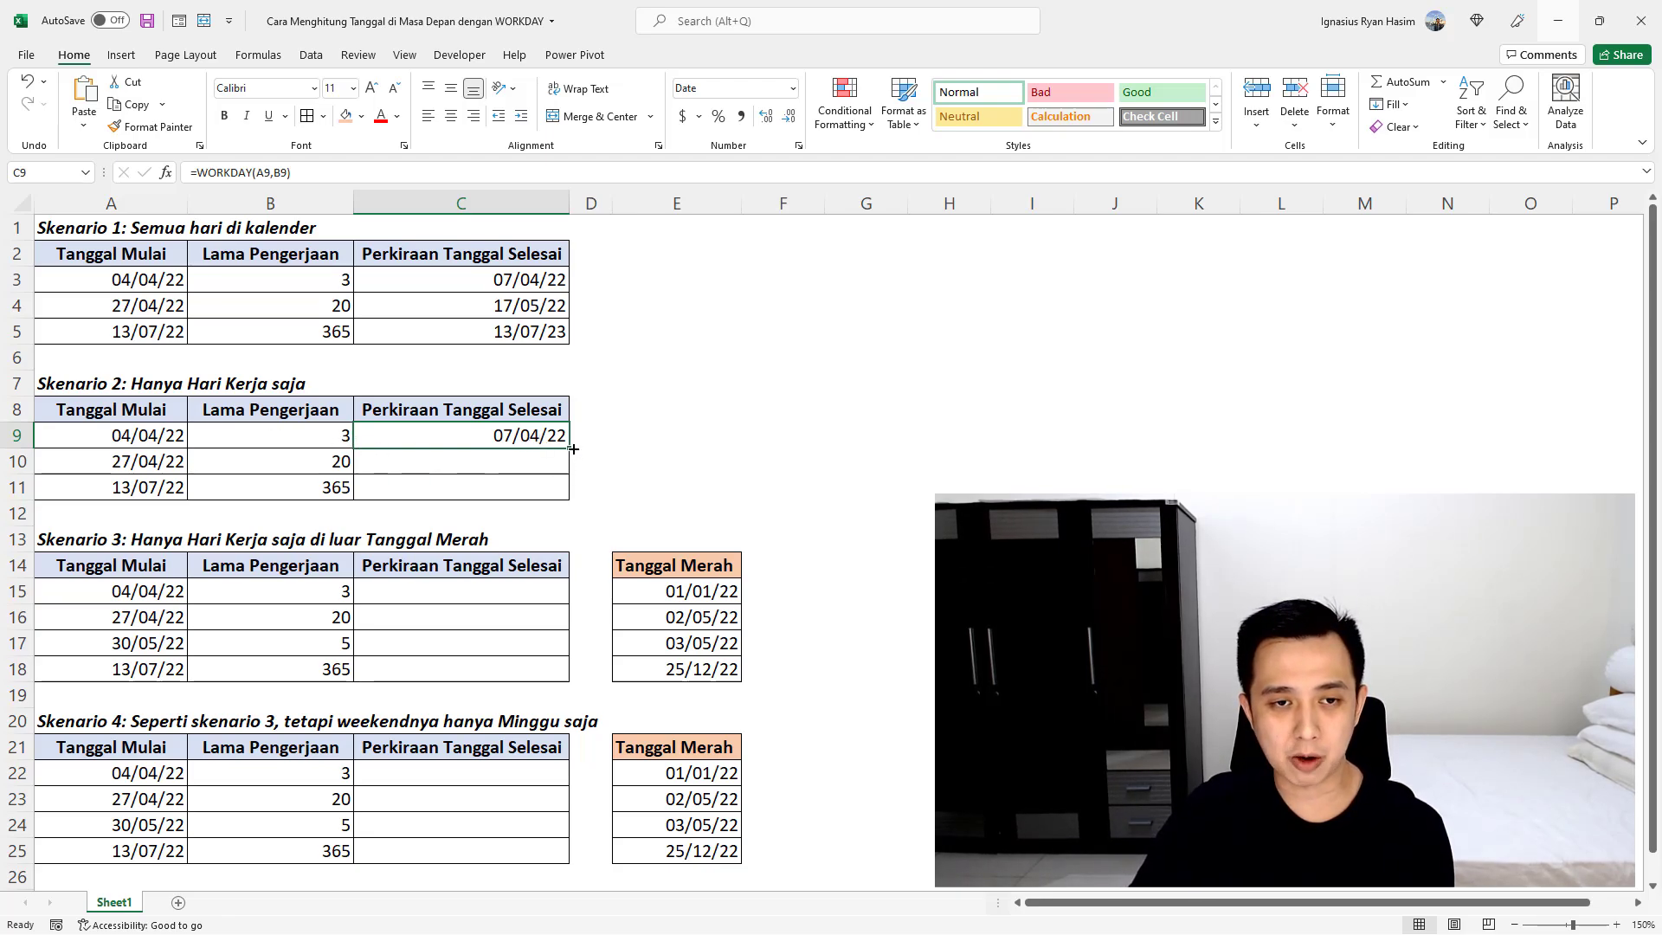
left_click_drag(569, 447, 567, 498)
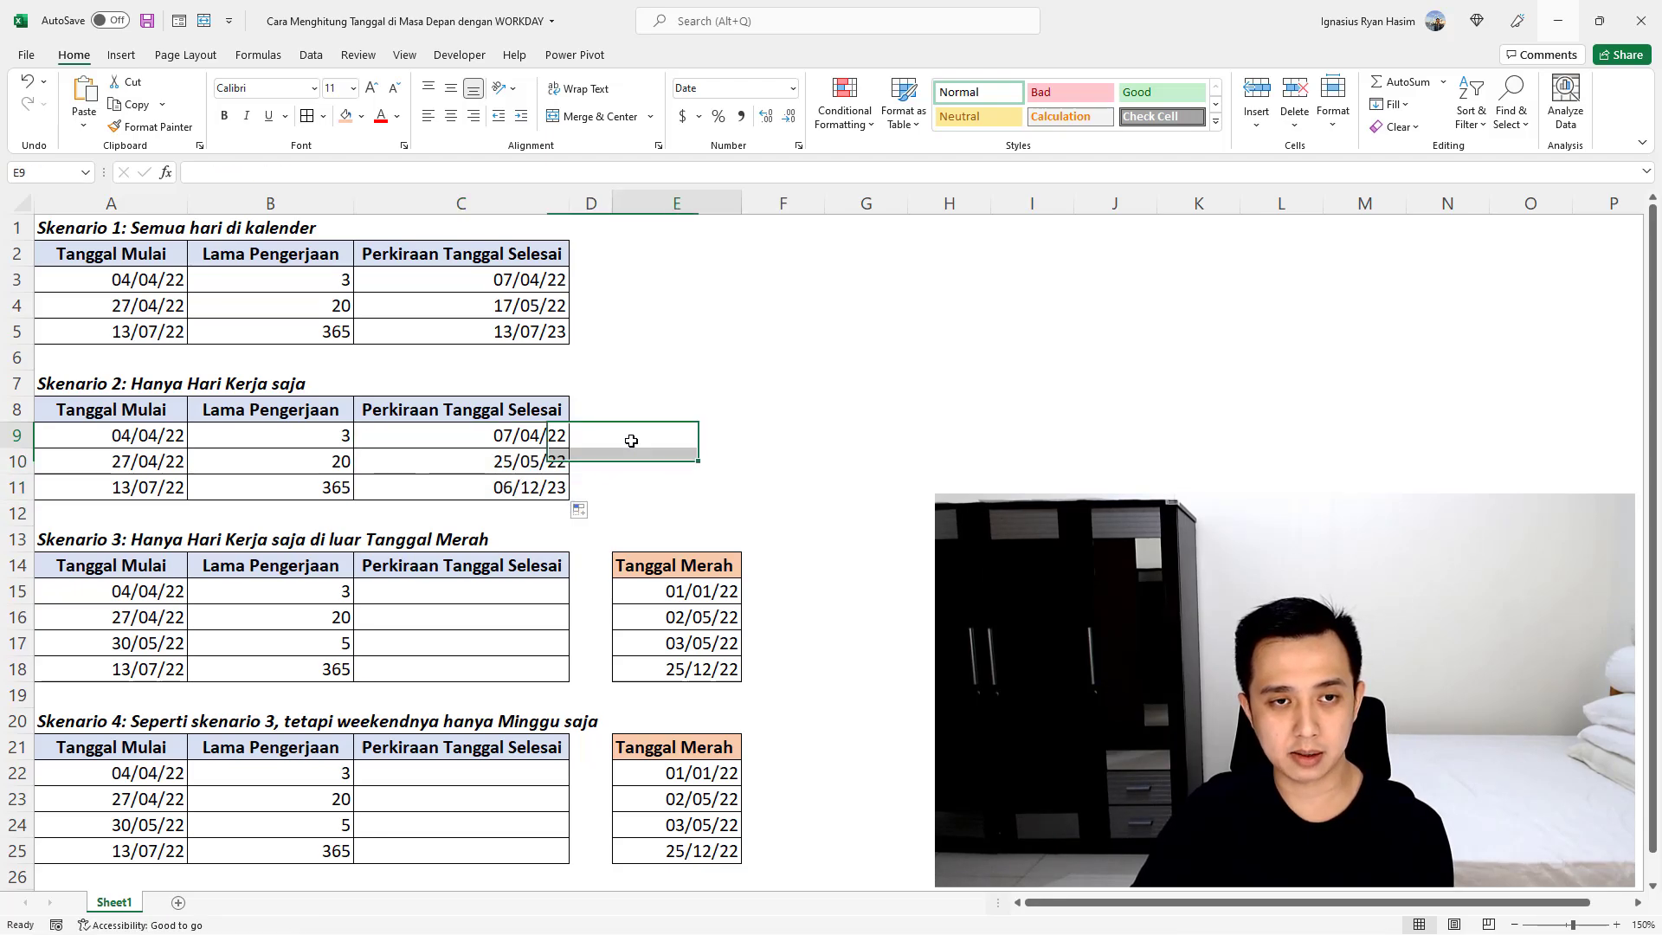
left_click(539, 457)
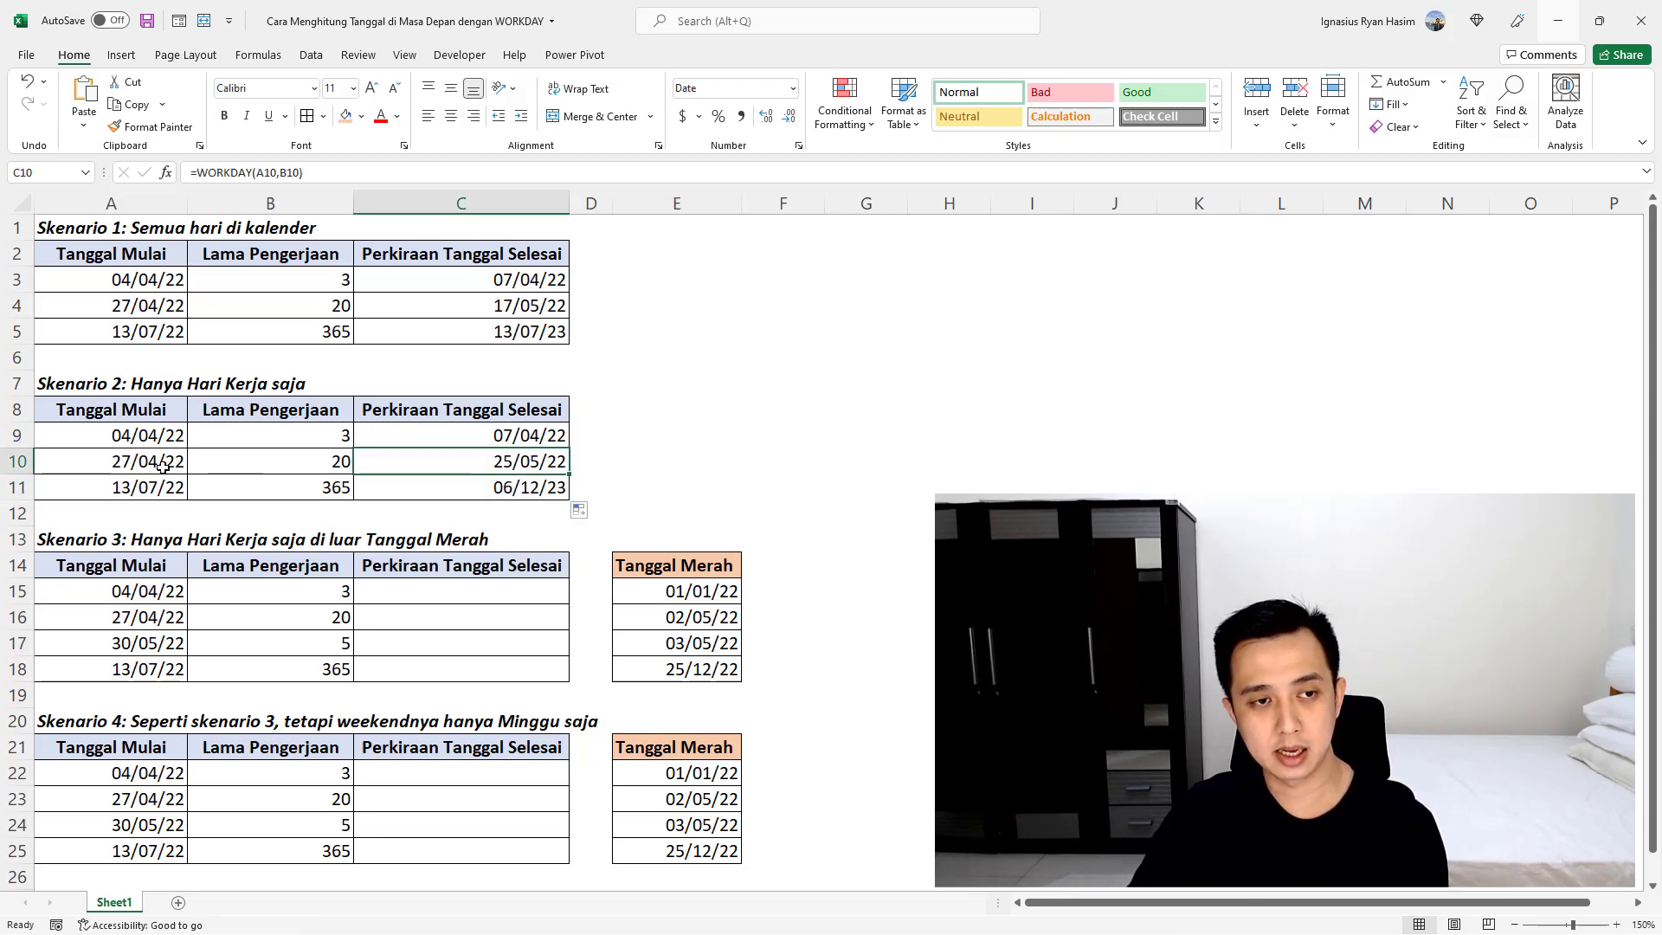
left_click_drag(123, 461, 445, 467)
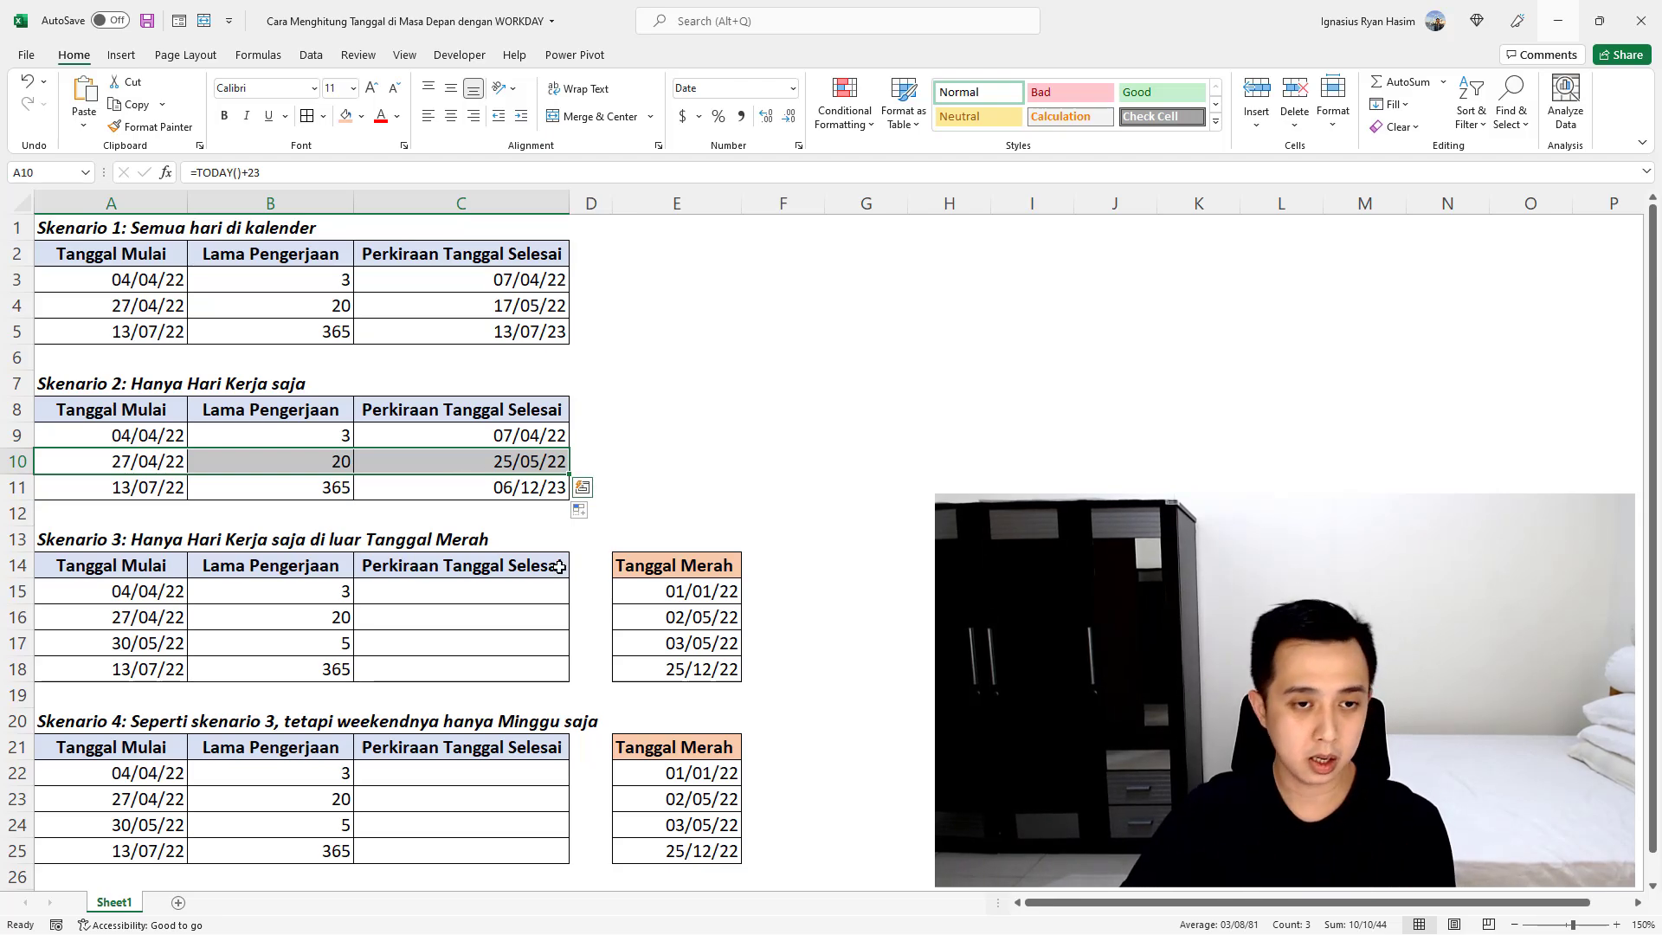
Enter the formula =WORKDAY(A15,B15,$E$15:$E$18) in C15 to calculate the first finish date of Skenario 3 excluding the listed holidays
left_click(524, 589)
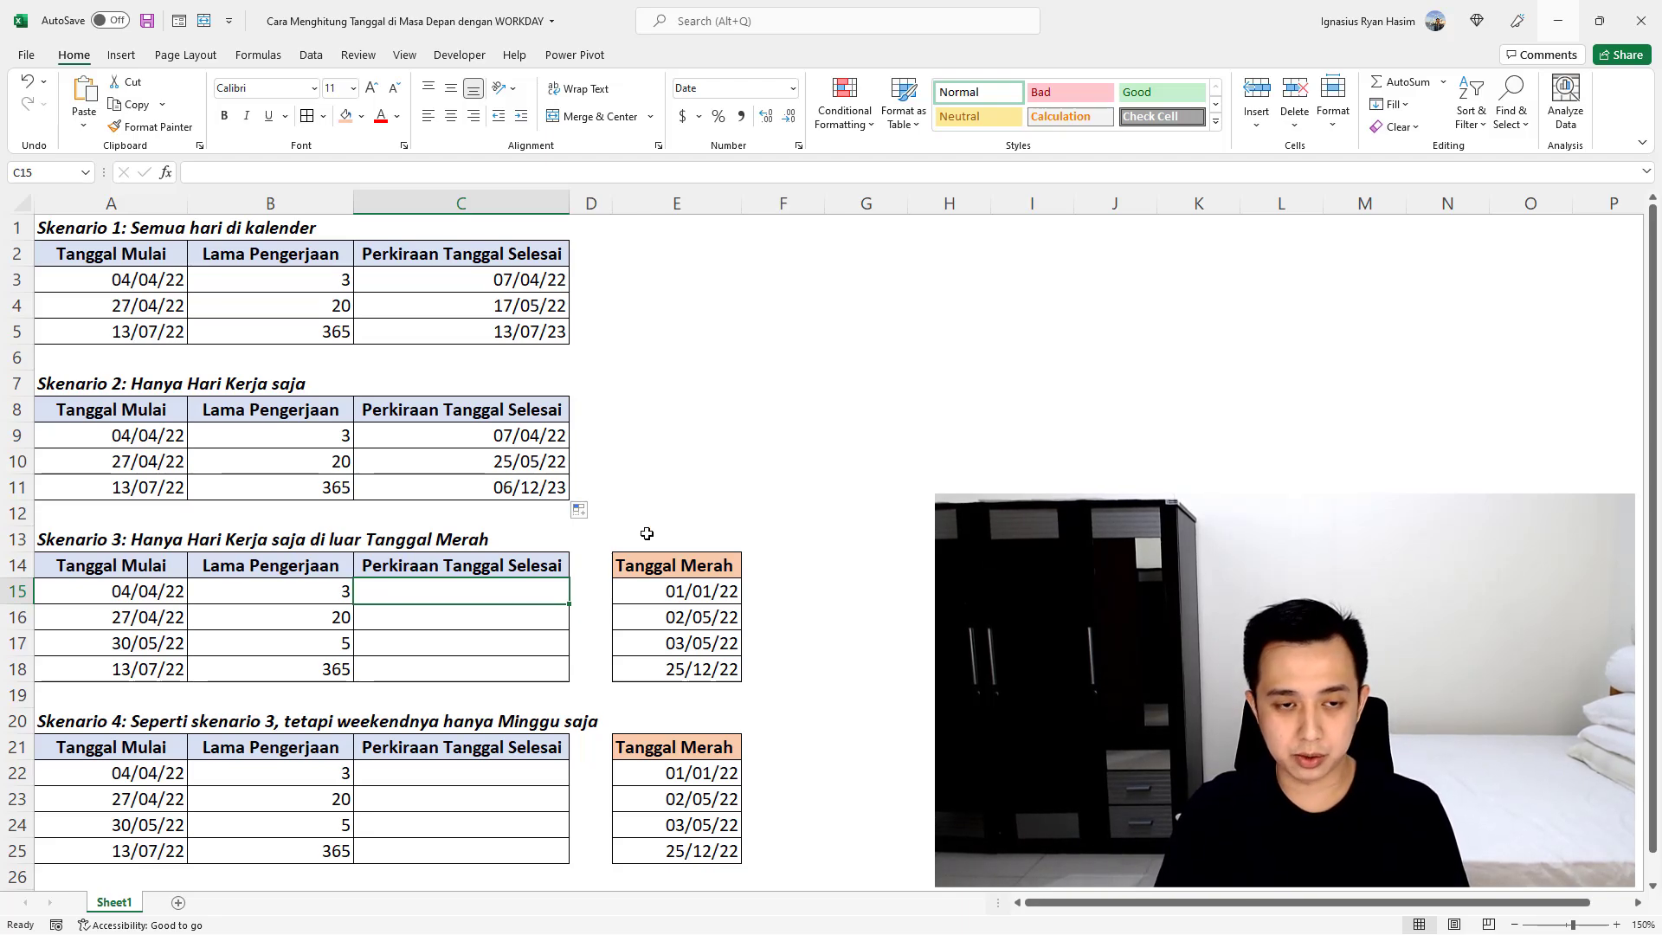
type("=wor")
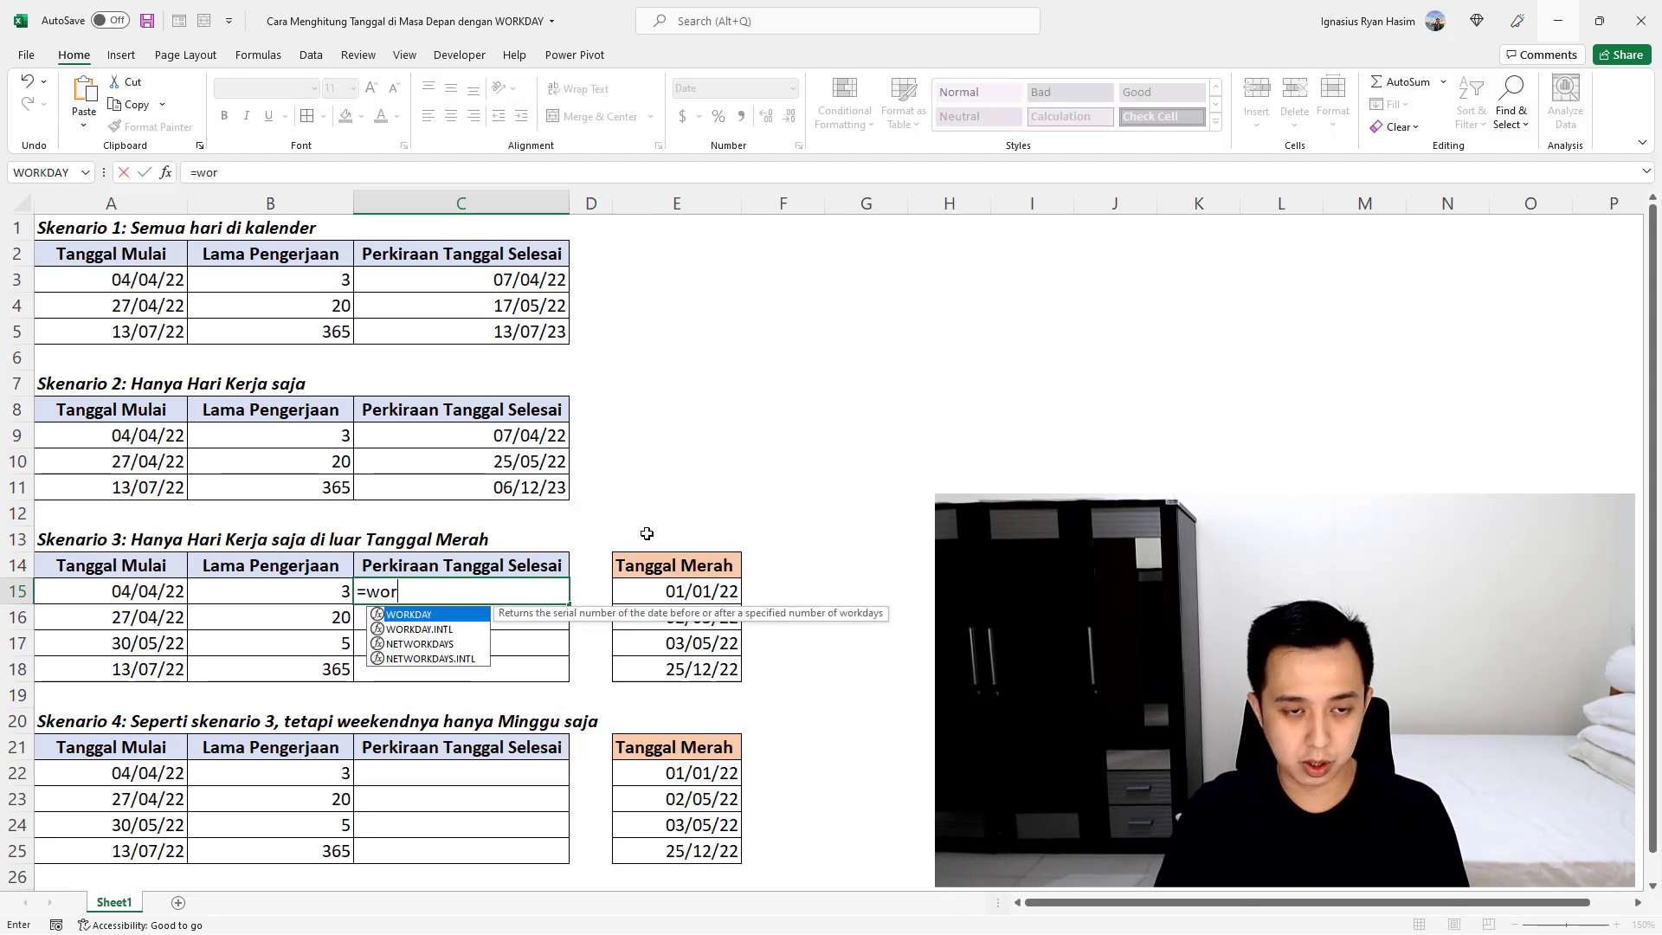
type("kday(")
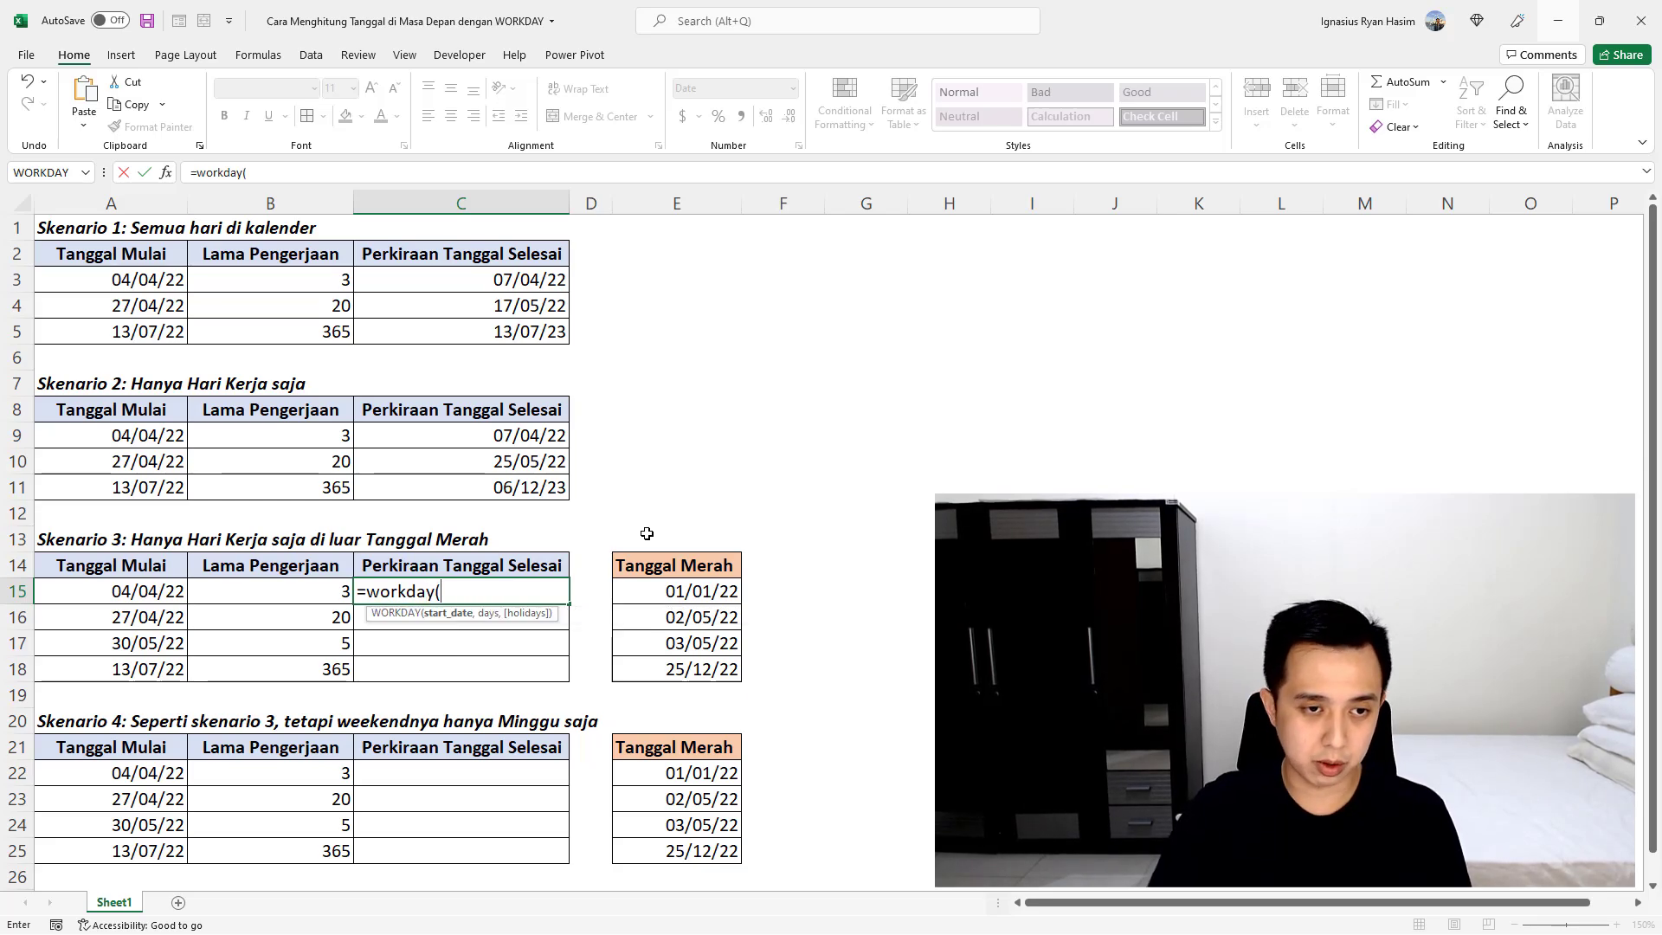
left_click(138, 600)
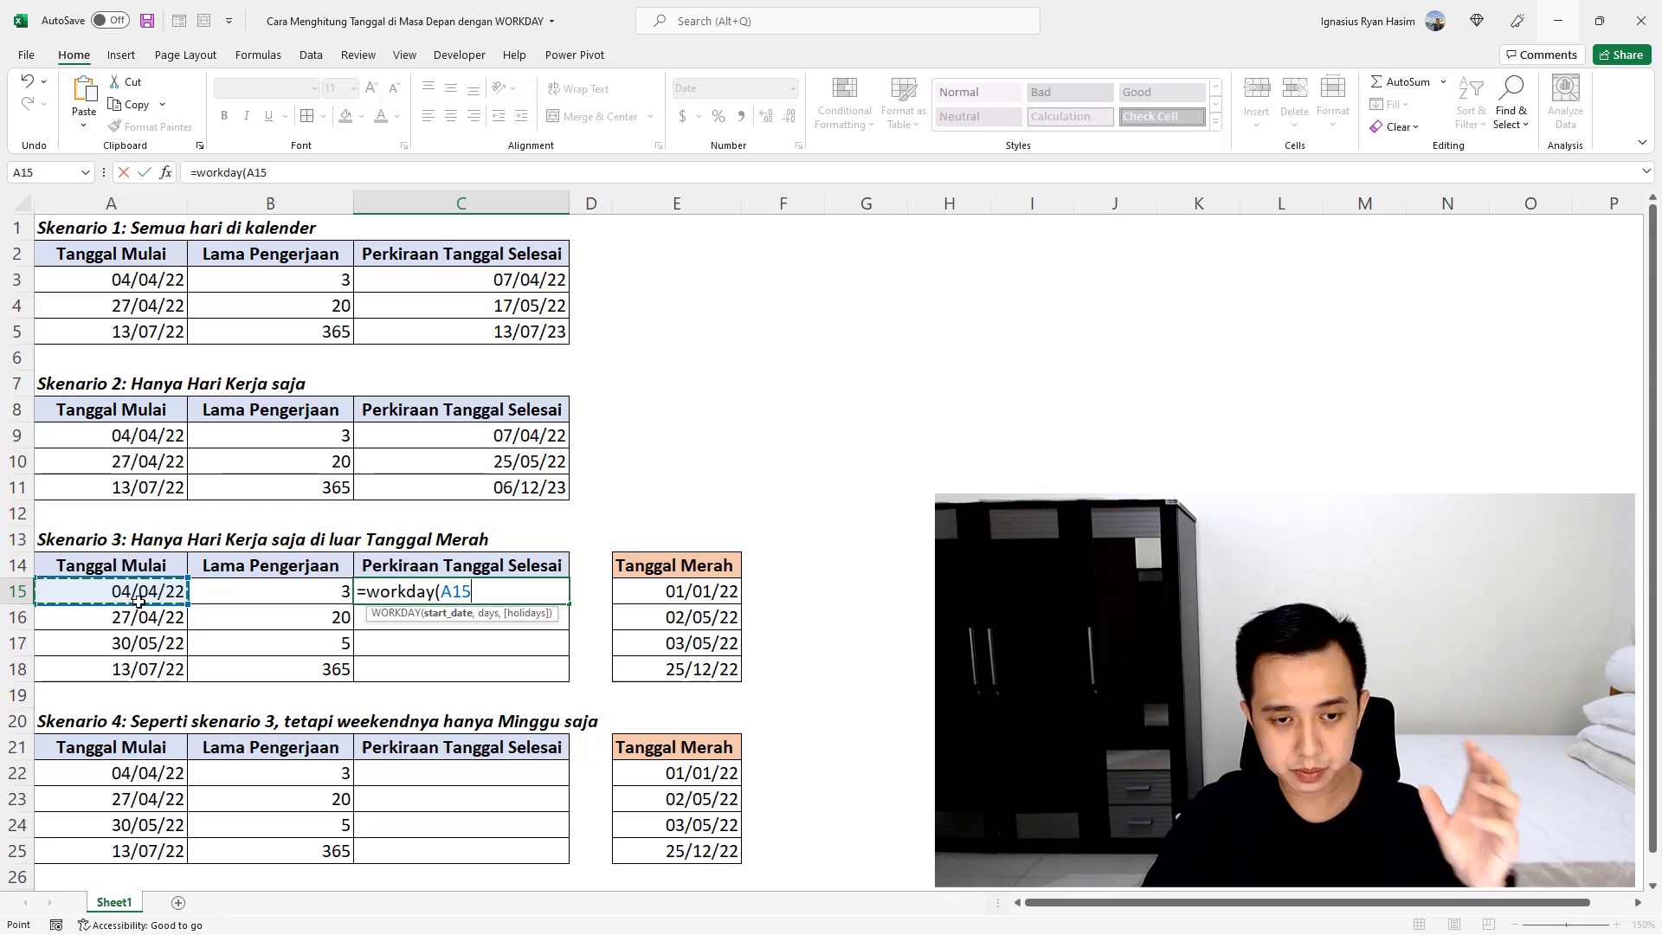
left_click(285, 591)
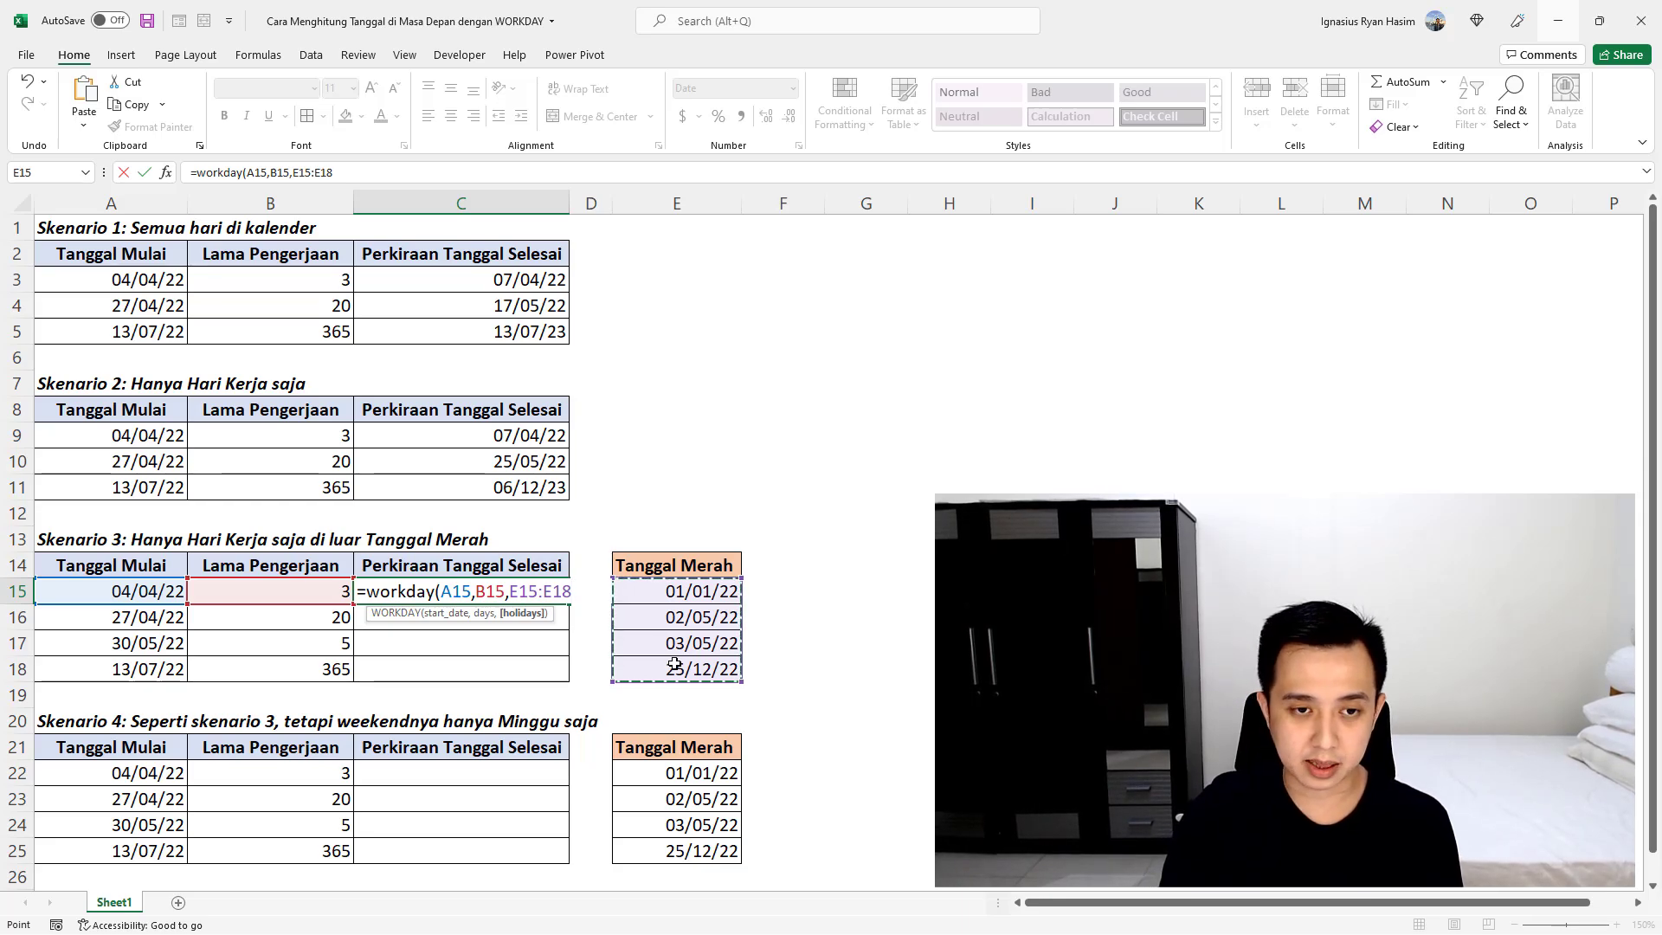
key("F4")
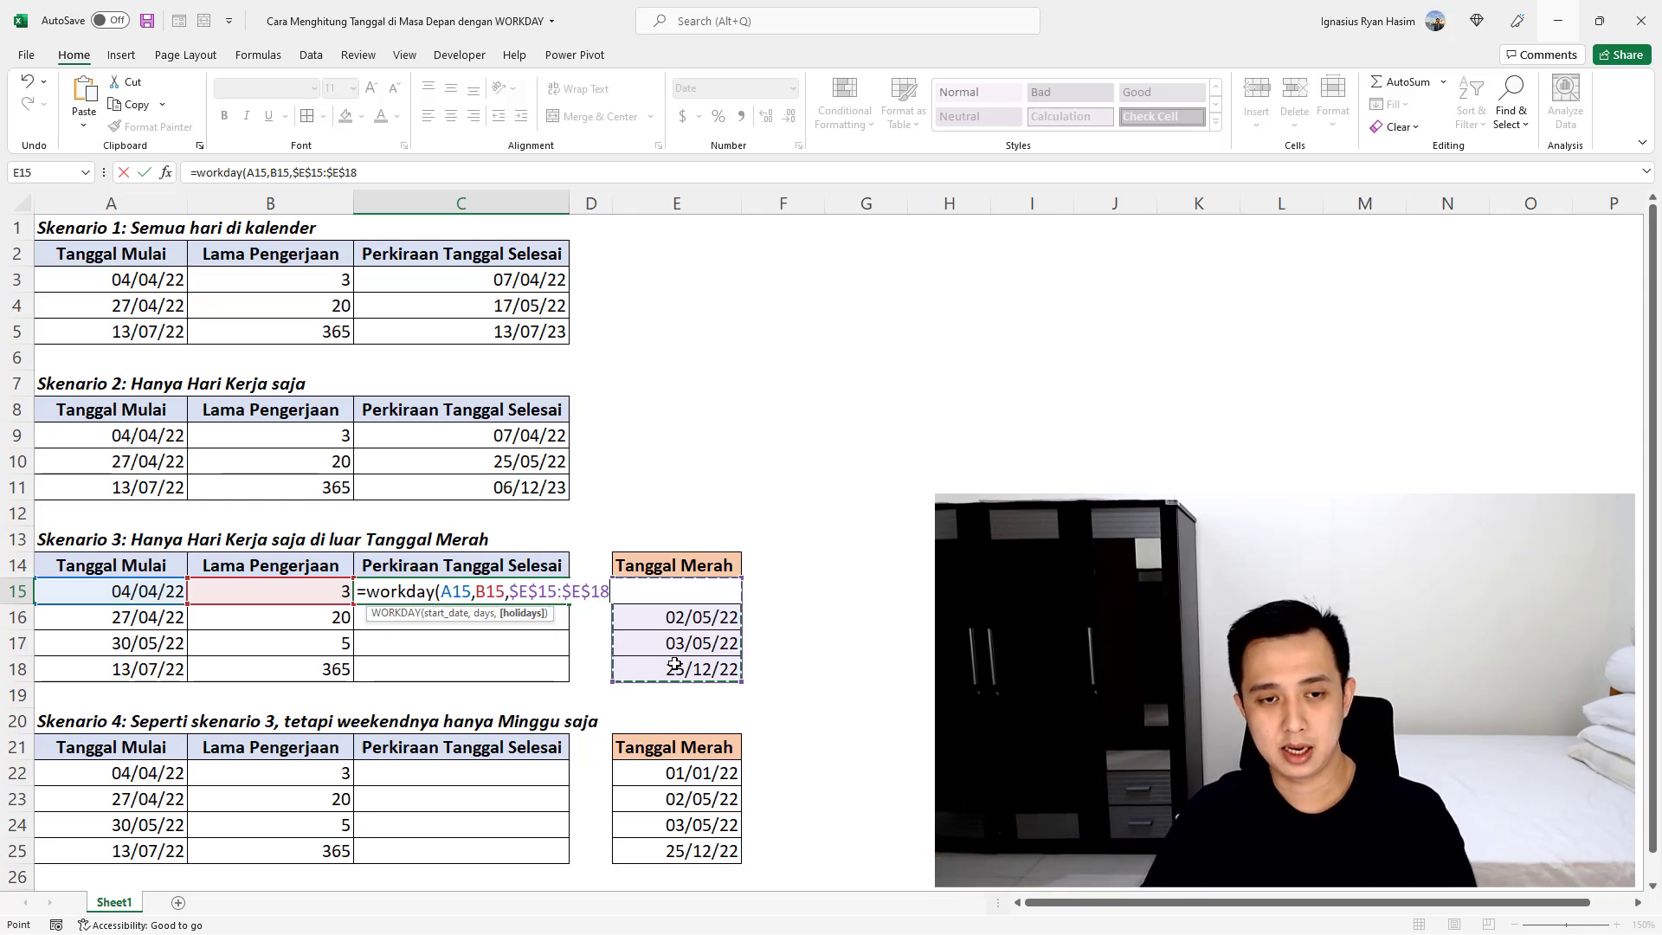
type(")")
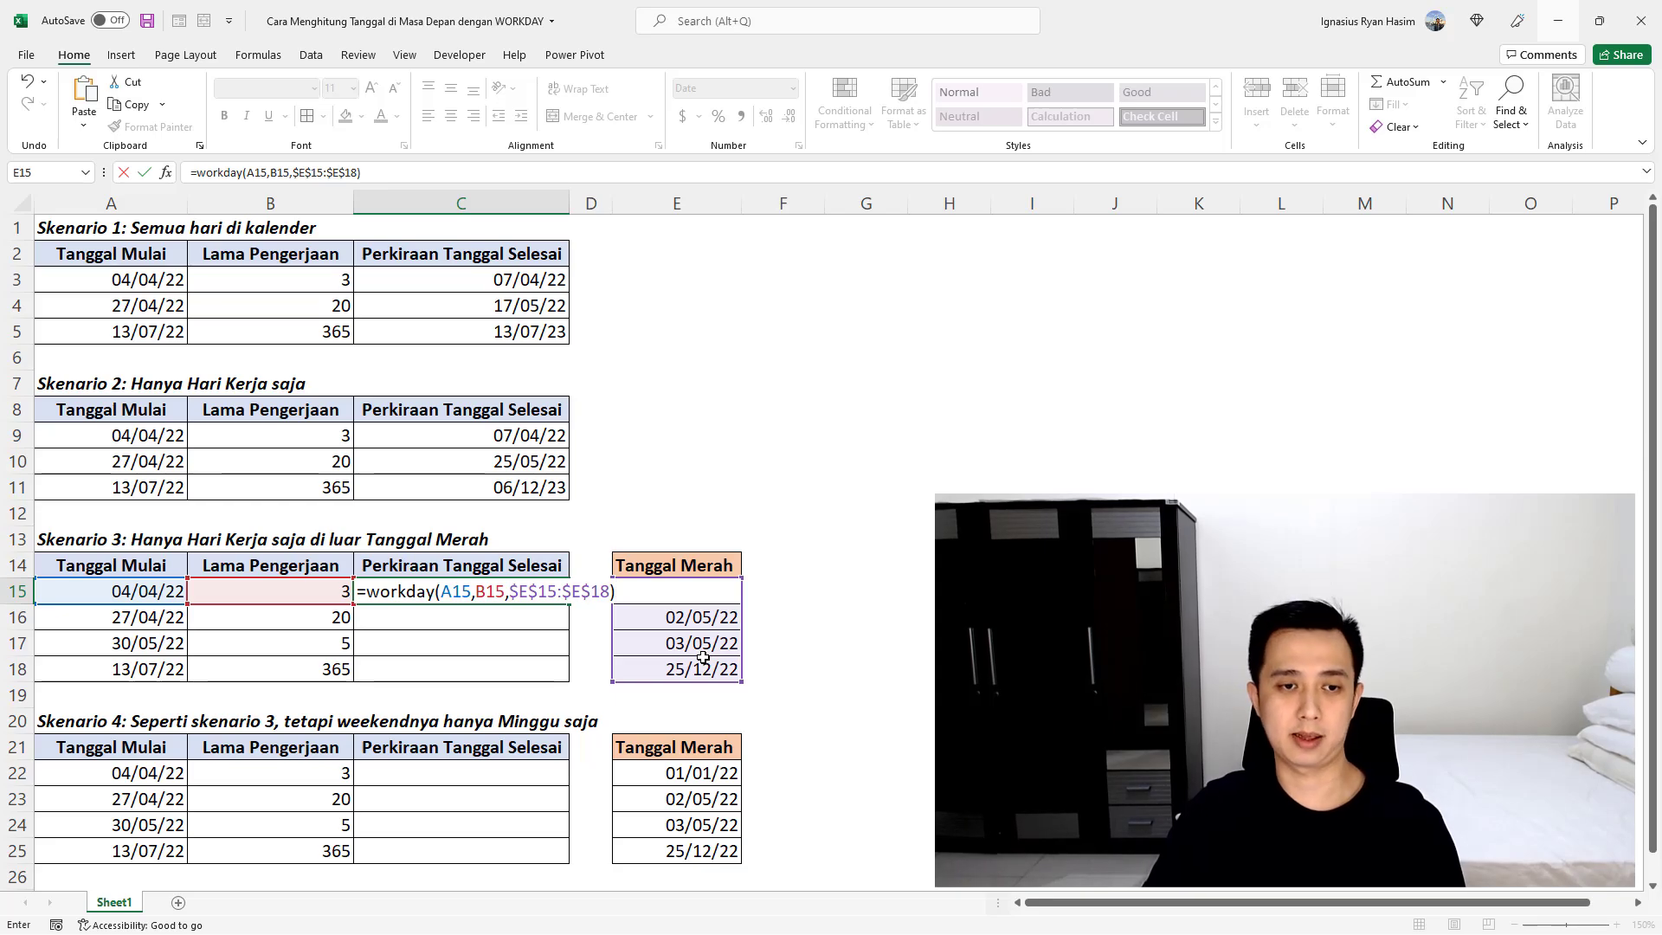
key("Return")
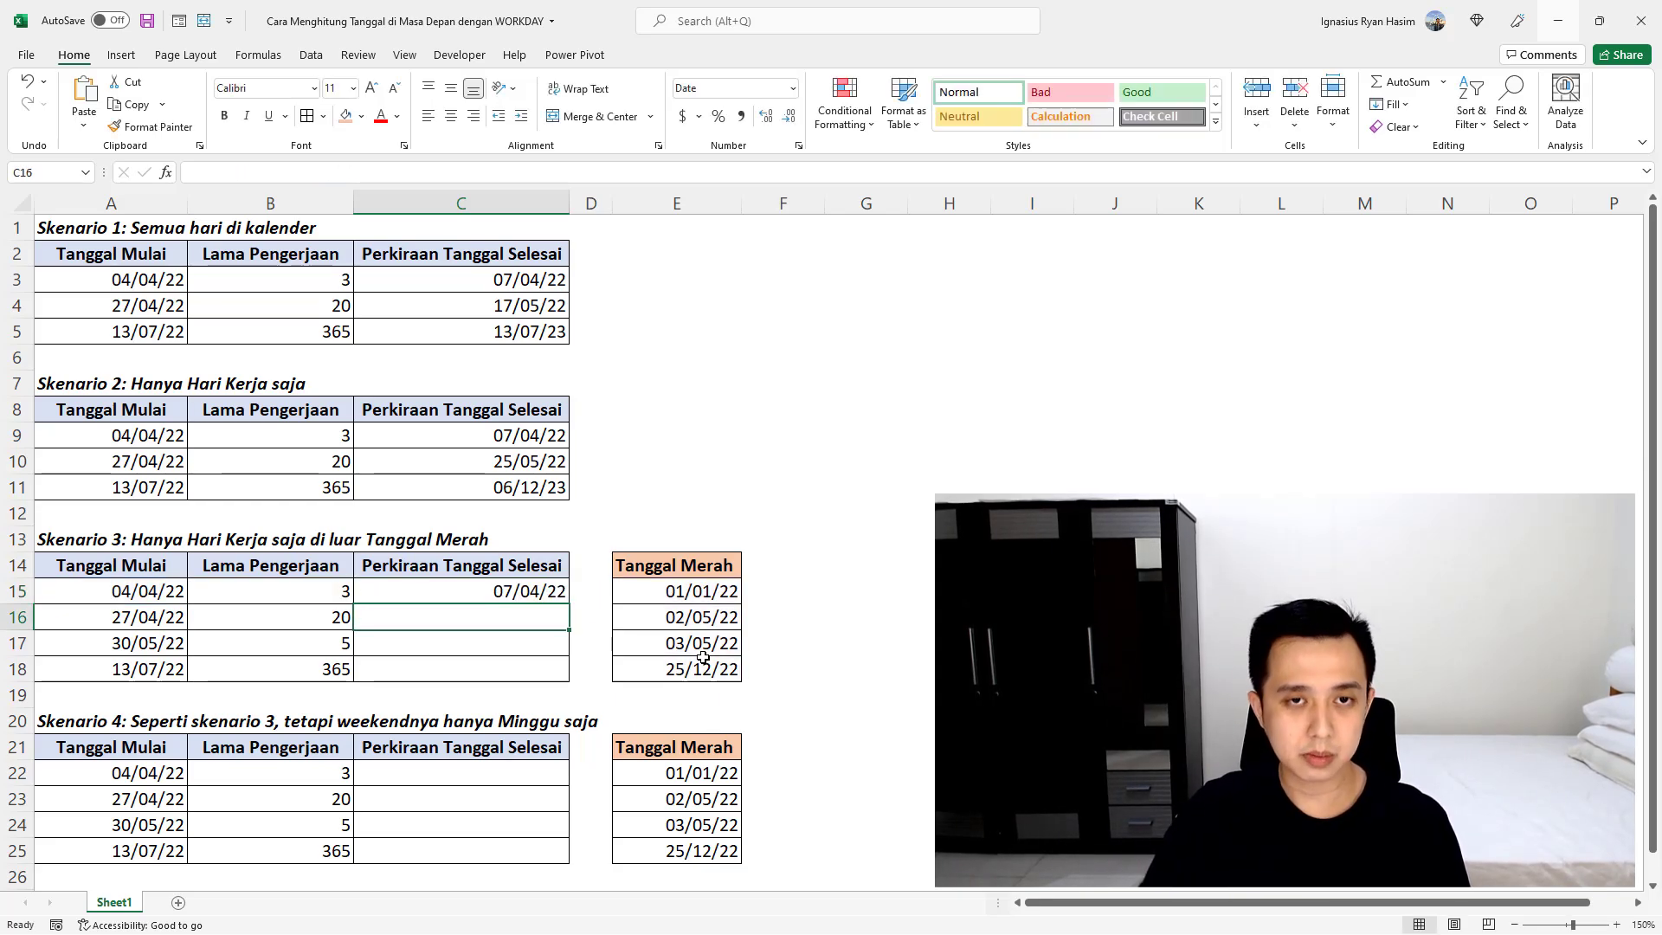
Copy the holiday-aware WORKDAY formula from C15 down through C18
left_click(547, 594)
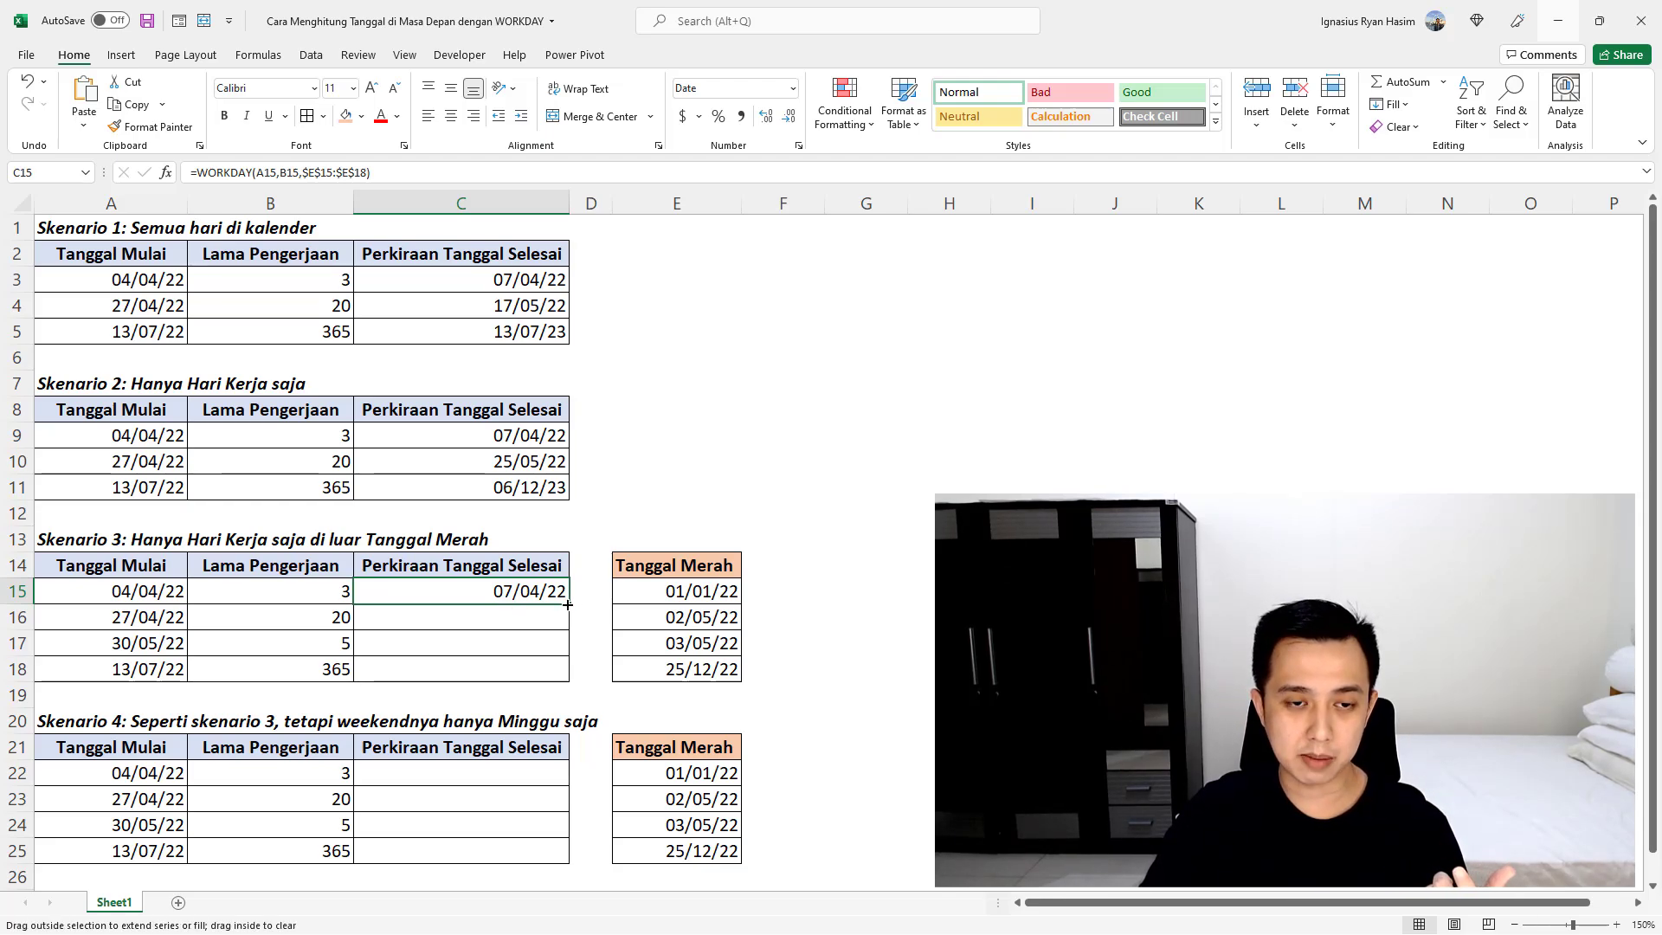
left_click_drag(568, 622, 570, 672)
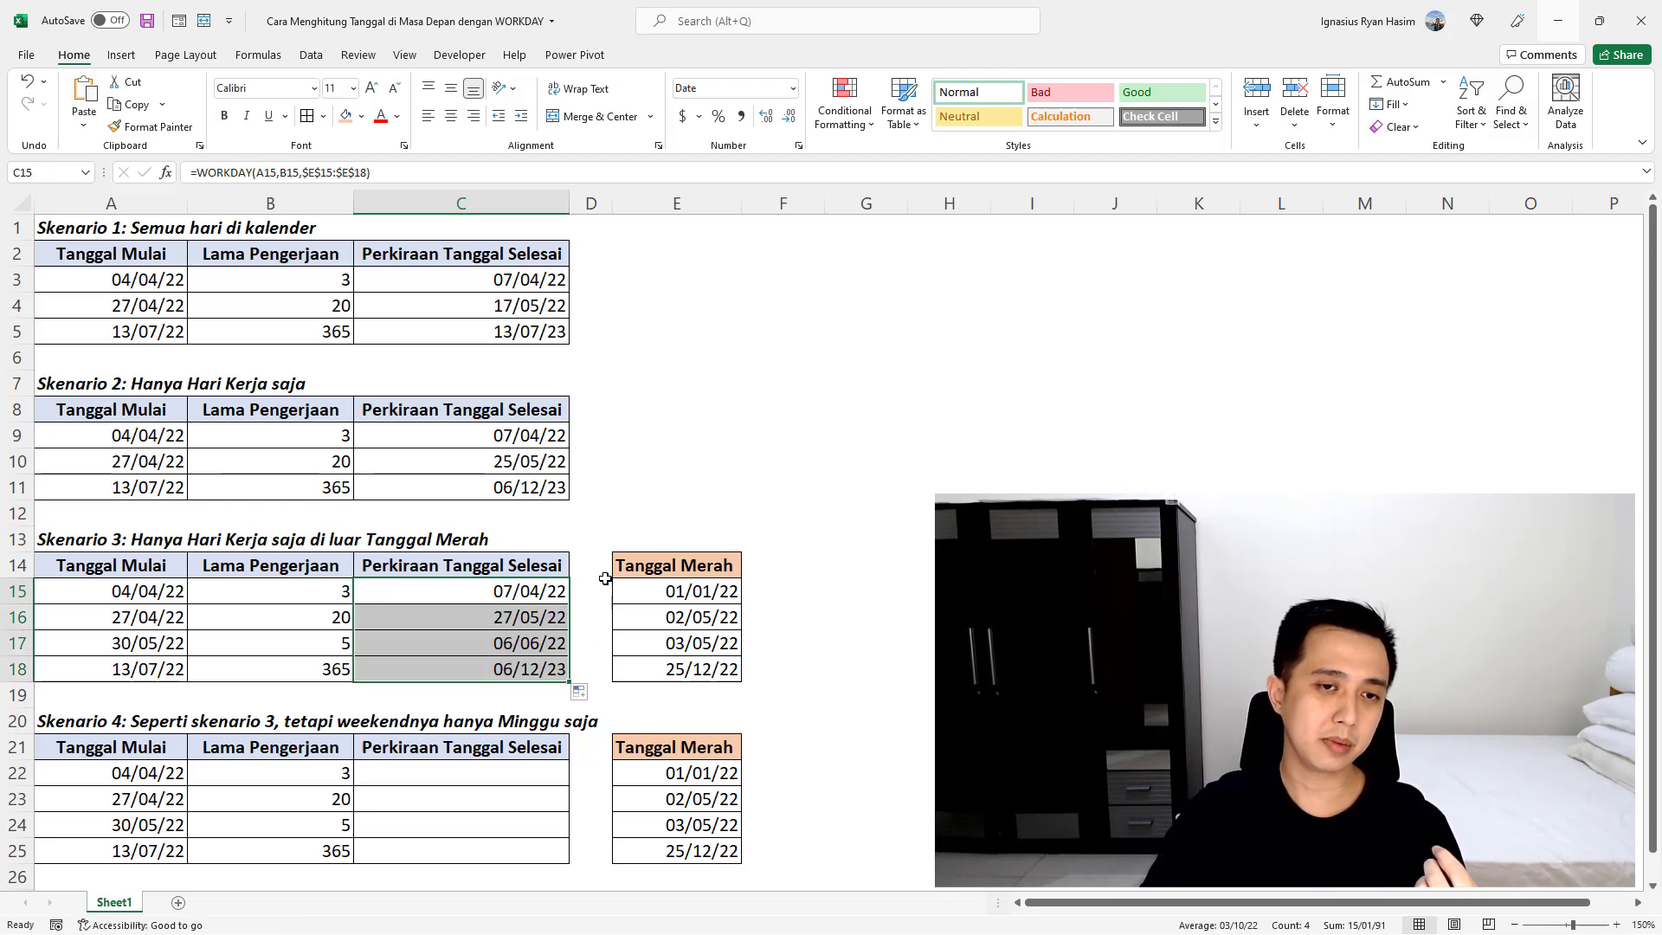
left_click(598, 603)
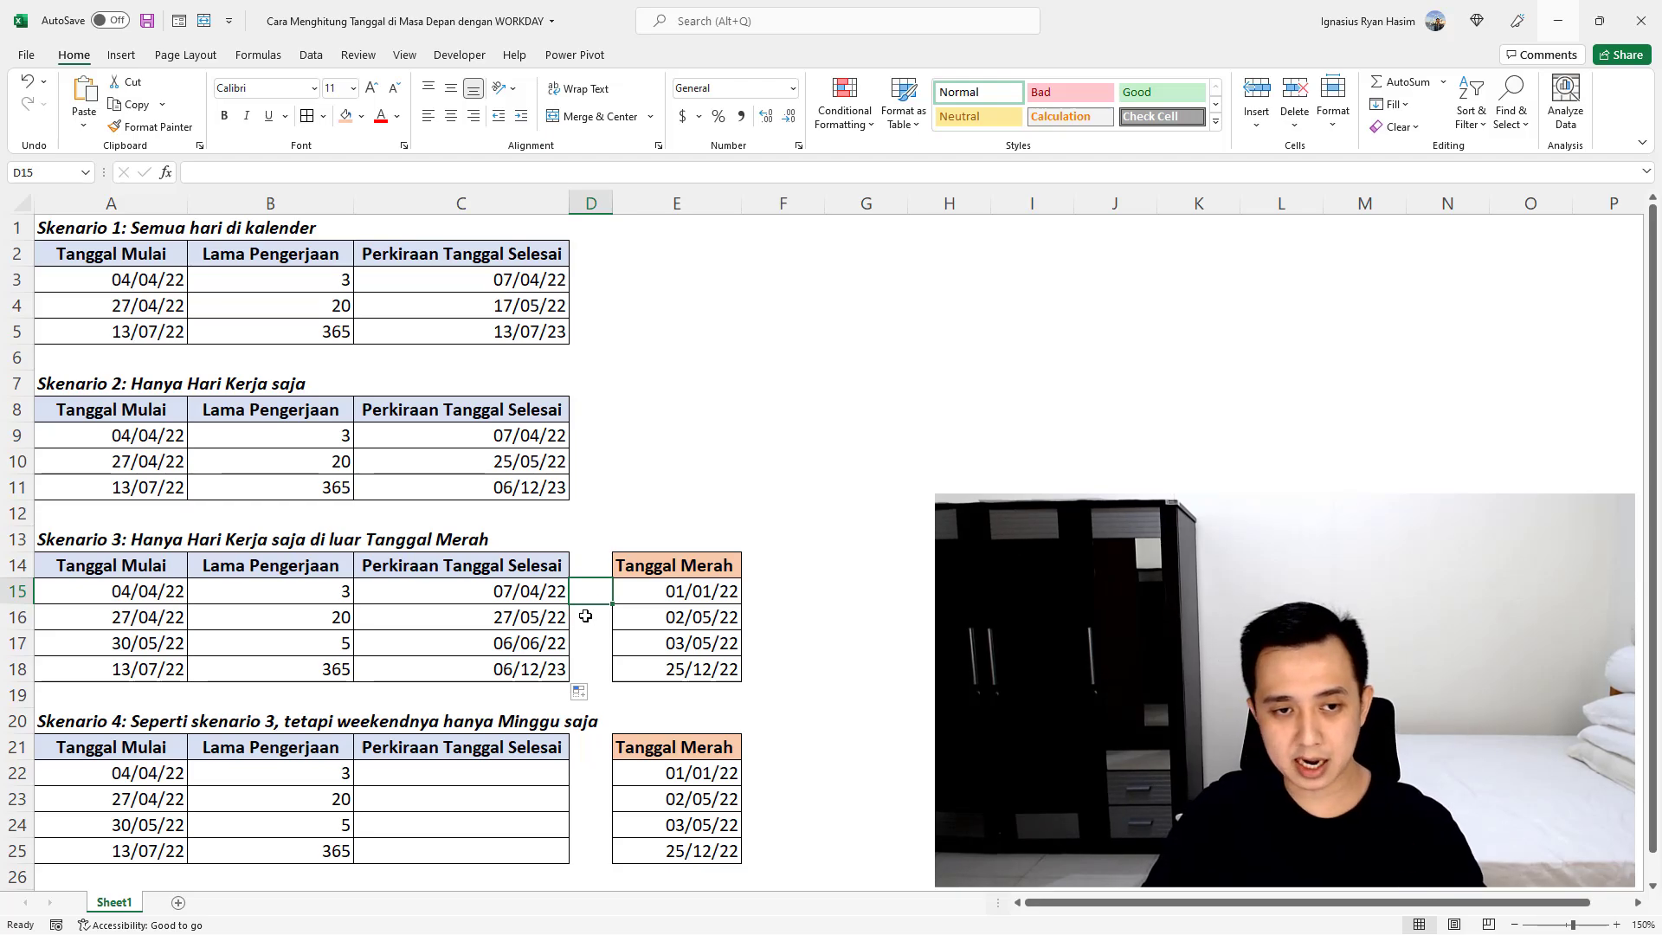
Compare the finish date in row 16 of Skenario 3 with C10 of Skenario 2 and the holidays in E16:E17
left_click(17, 618)
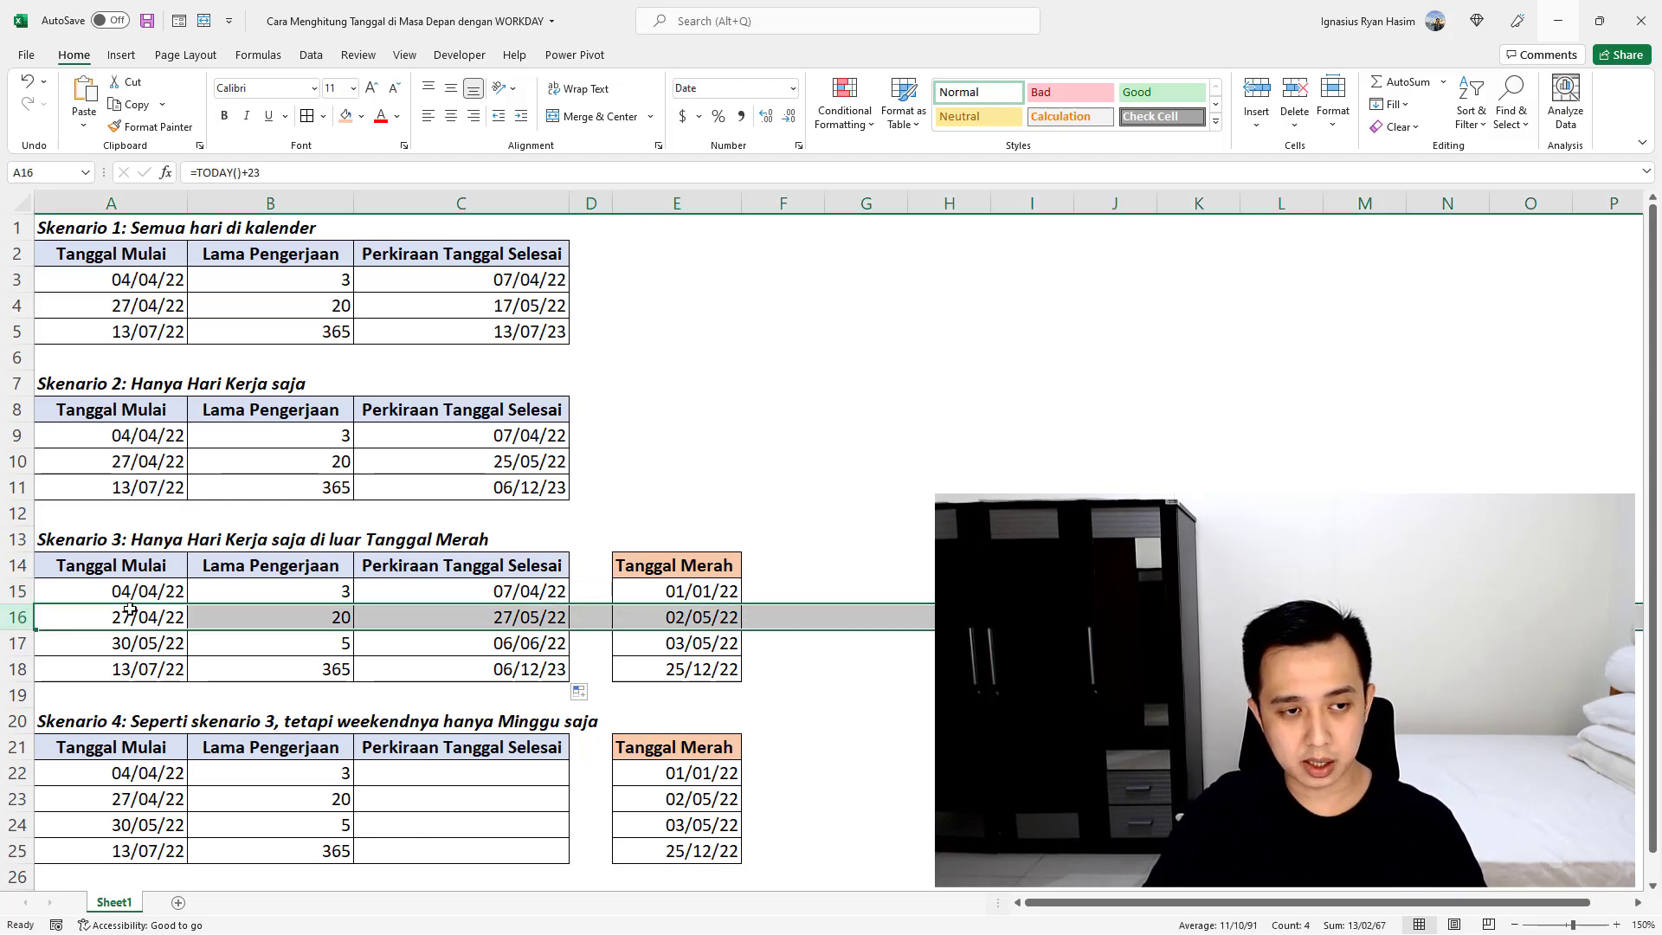
left_click(154, 619)
left_click_drag(154, 620, 381, 613)
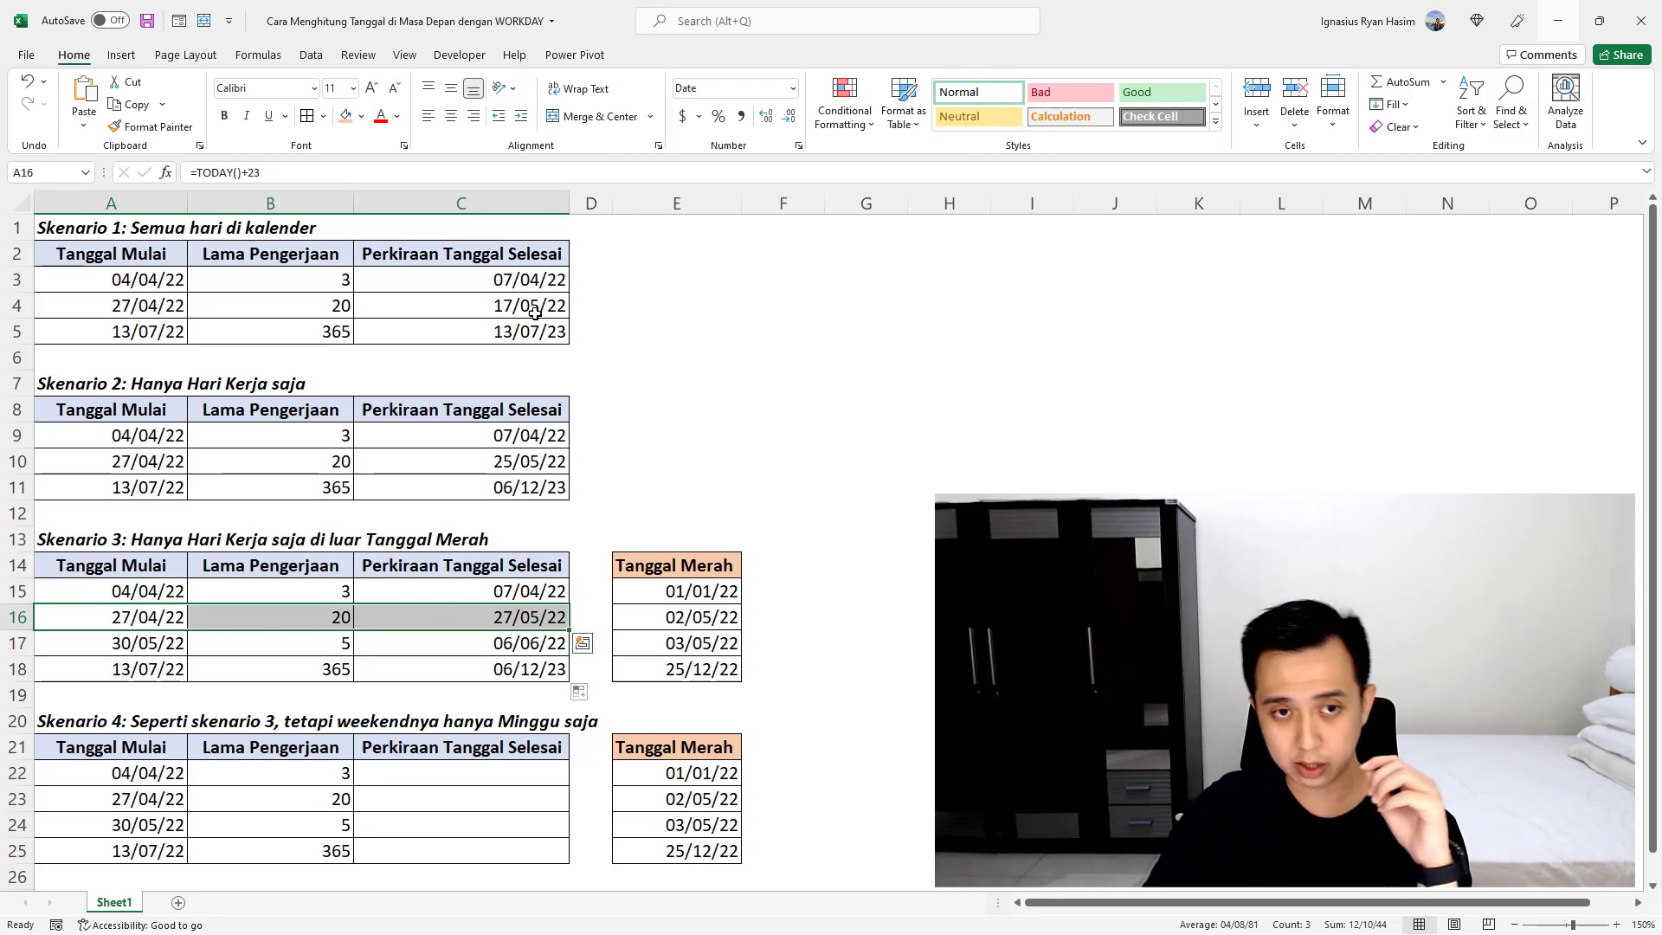
left_click(534, 463)
left_click(541, 617)
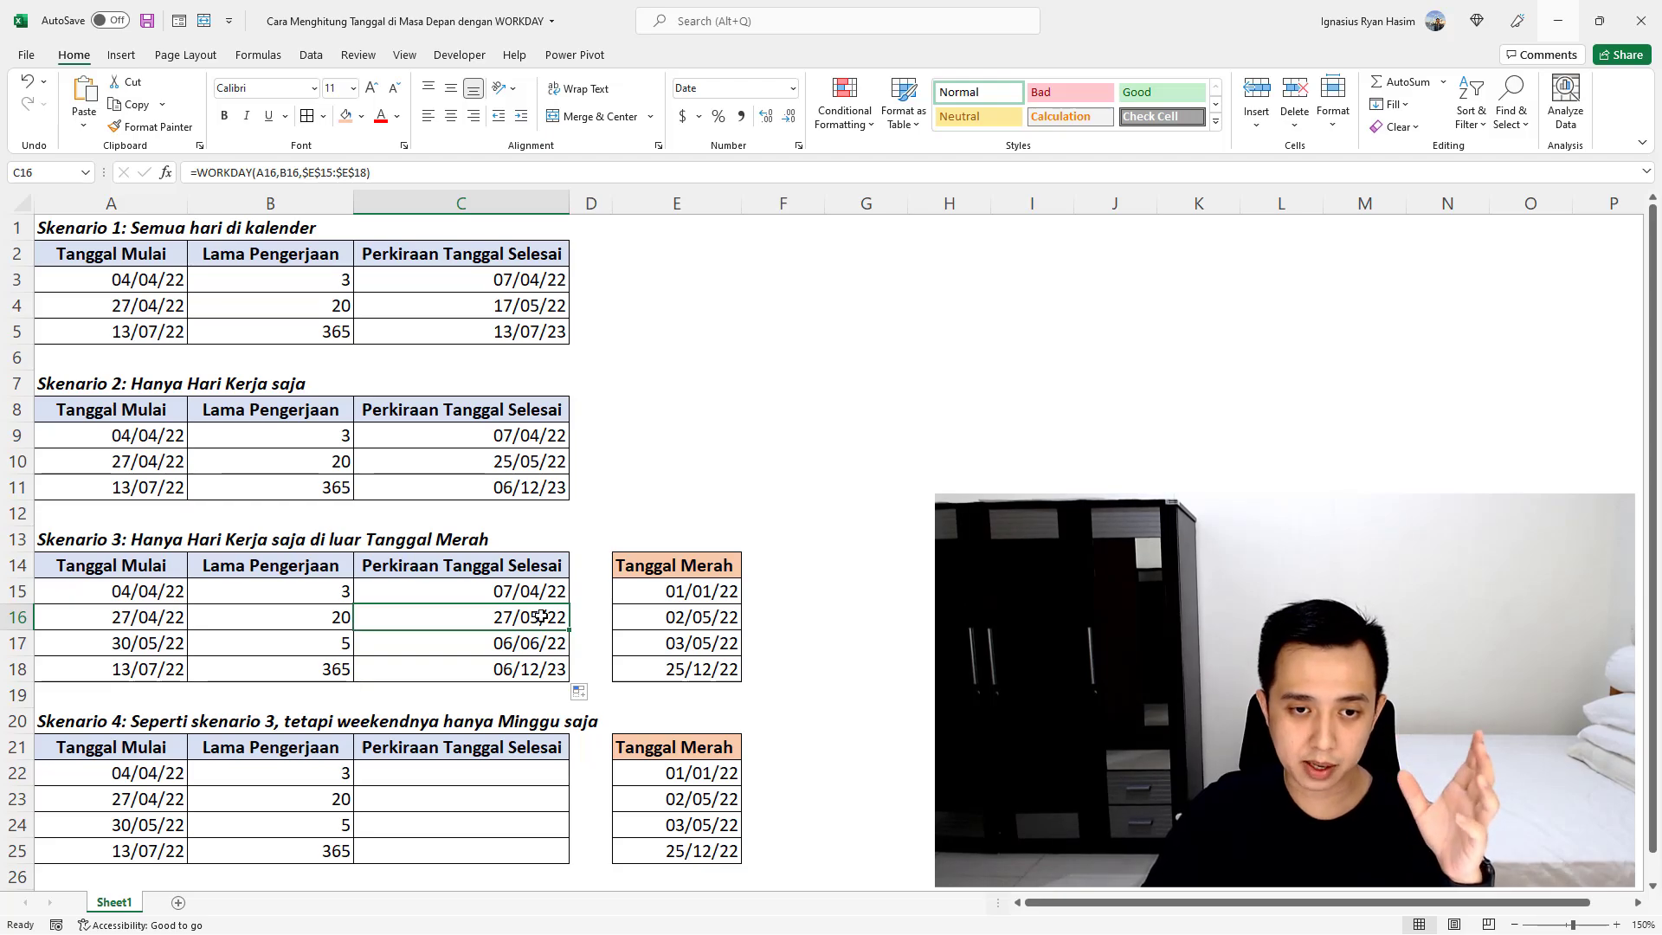
left_click_drag(673, 619, 688, 641)
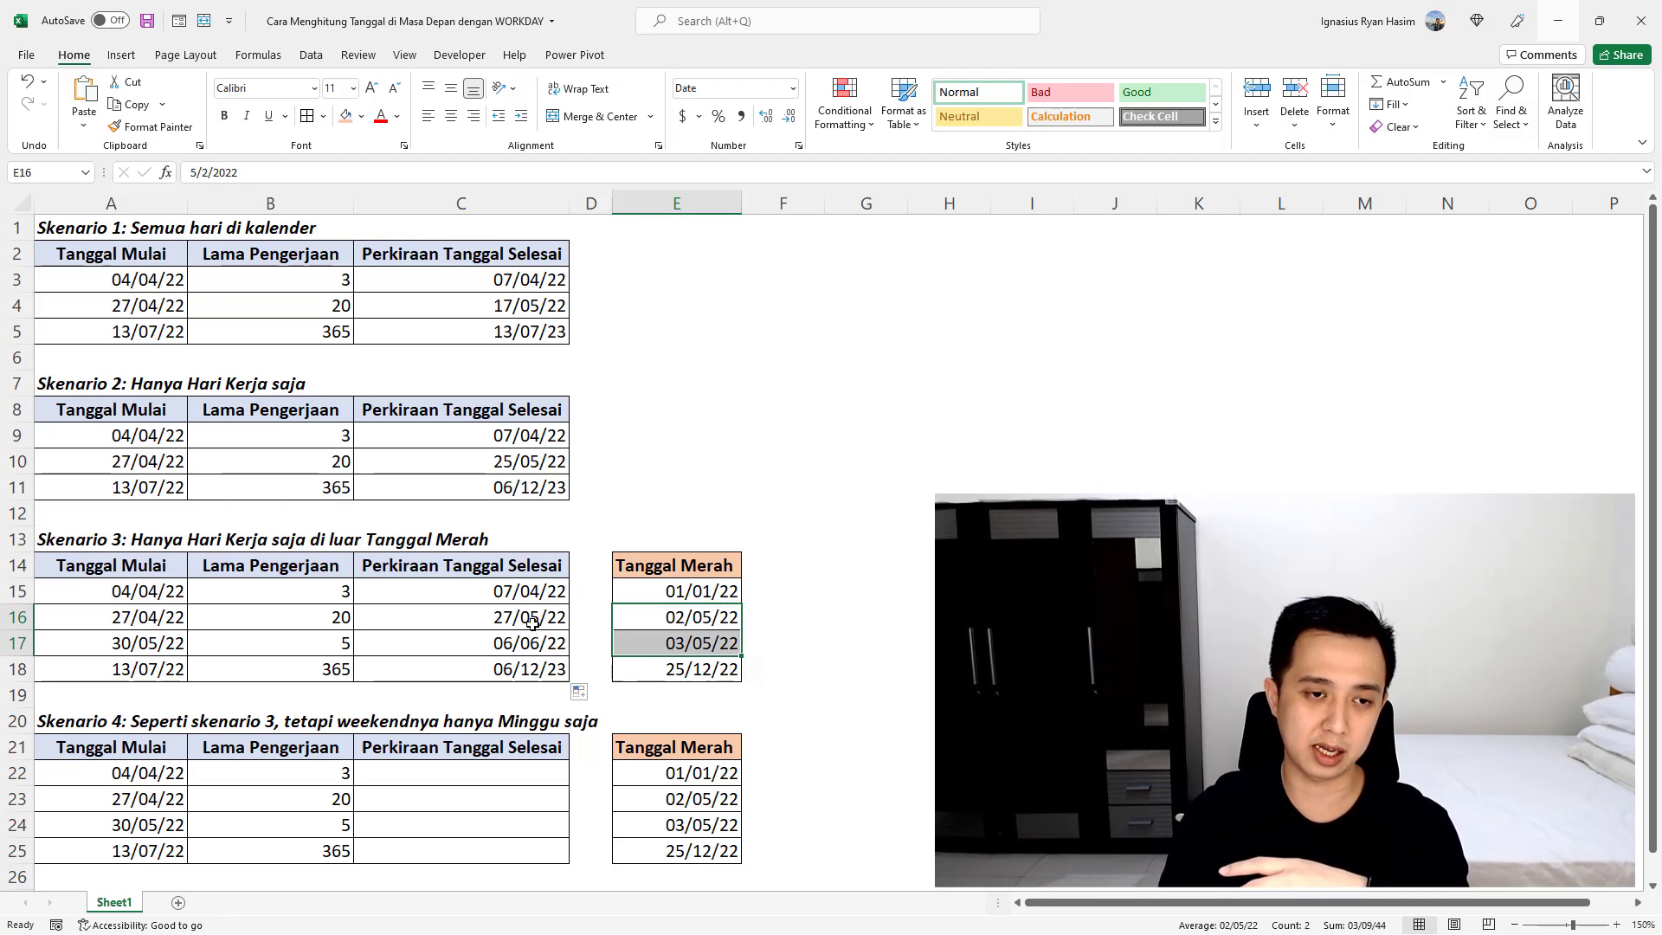
left_click(533, 623)
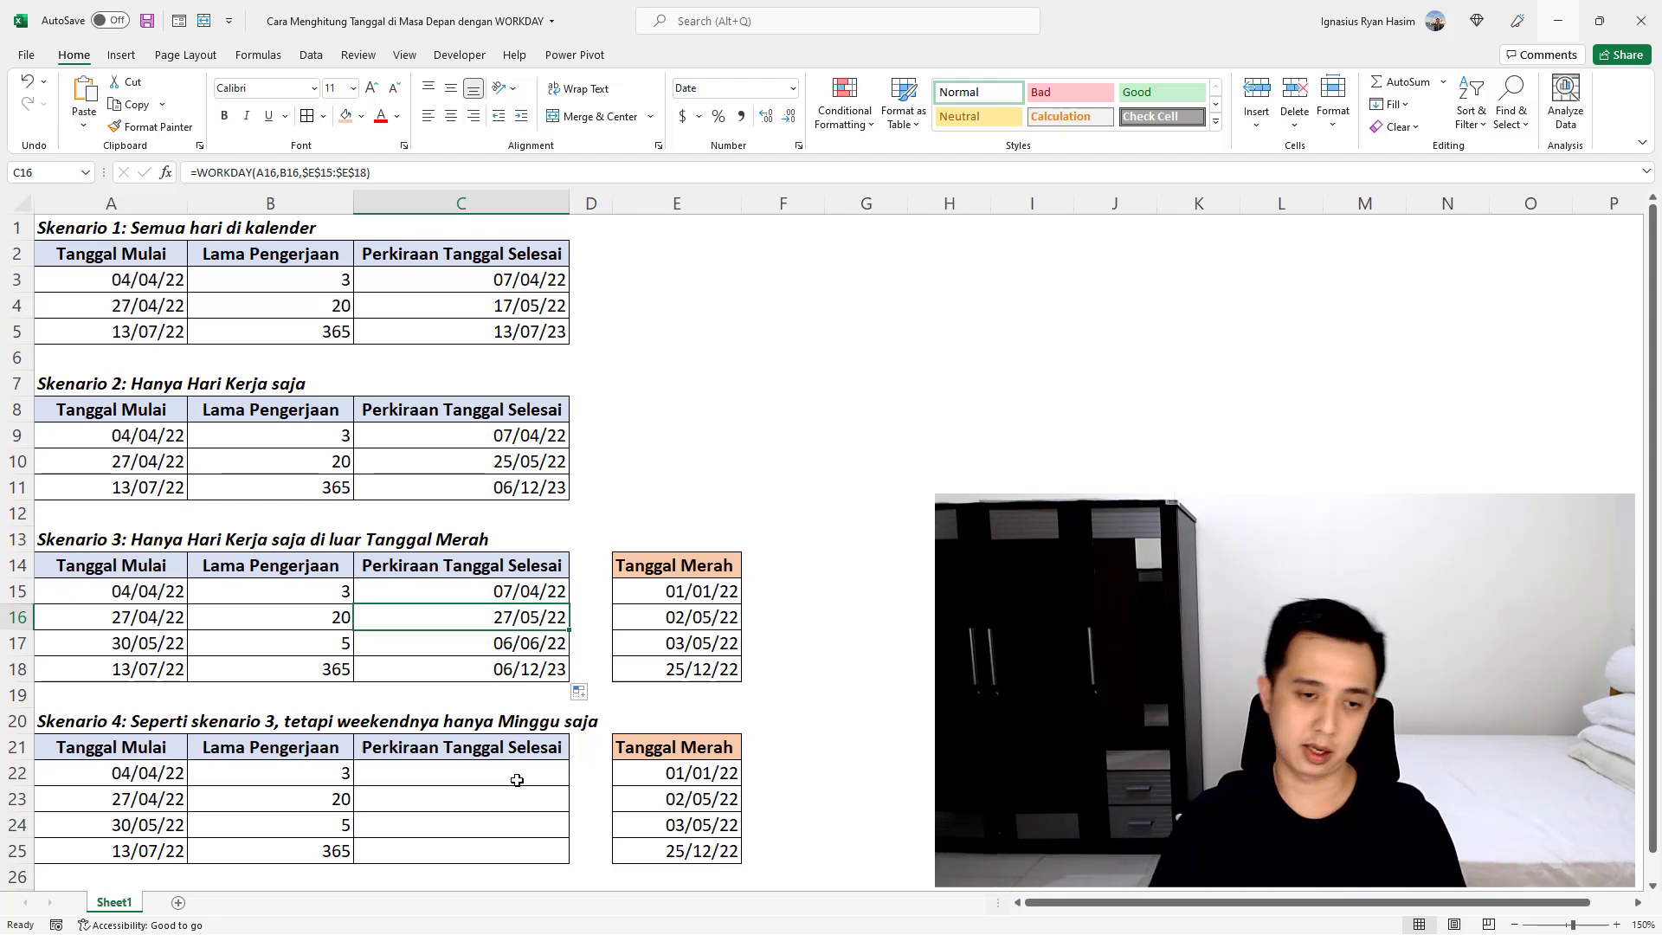
Start a WORKDAY.INTL formula in C22 for Skenario 4 with A22 as the start date and B22 as the days
left_click(517, 780)
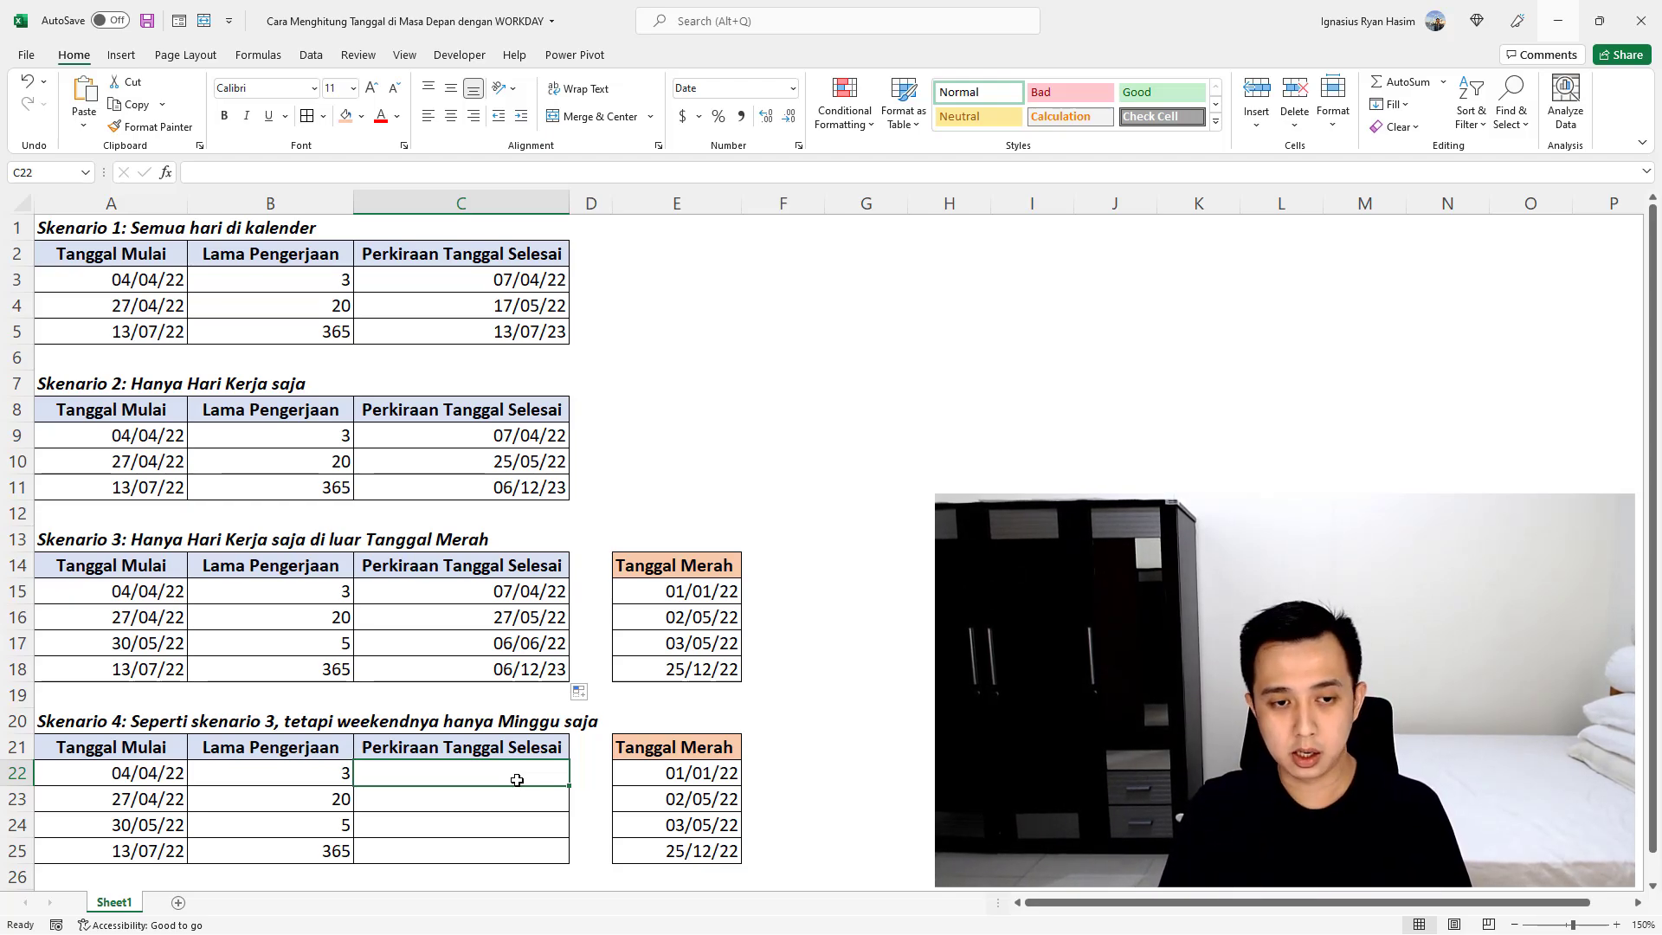
type("=wo")
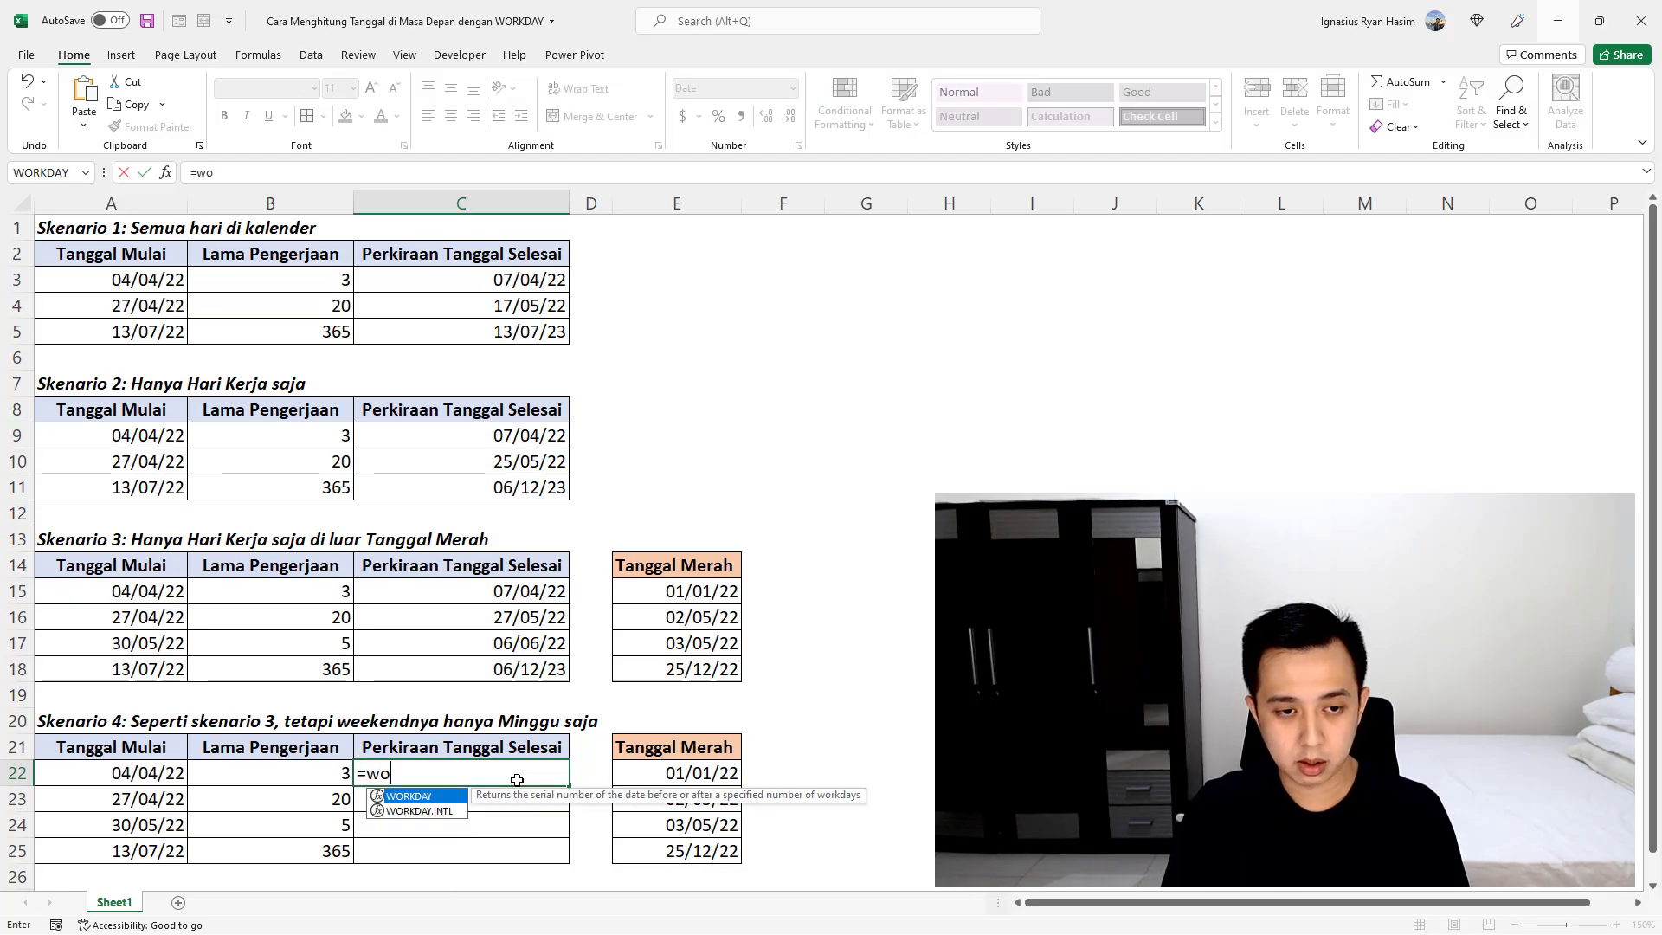
type("rkday.int")
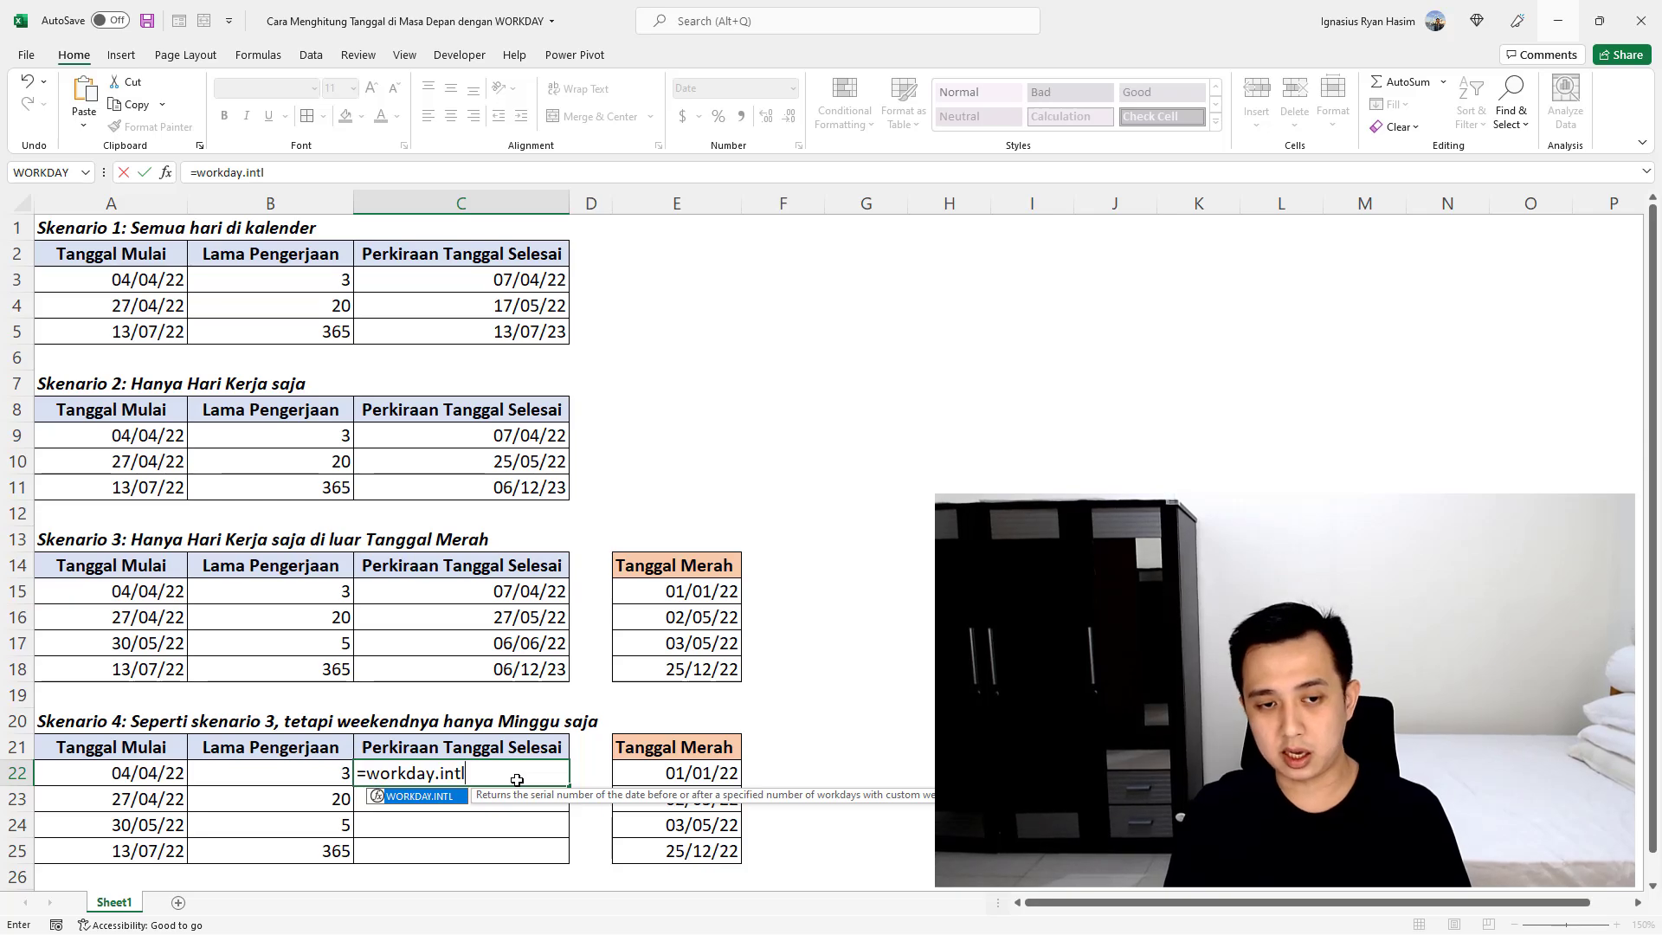
type("l(")
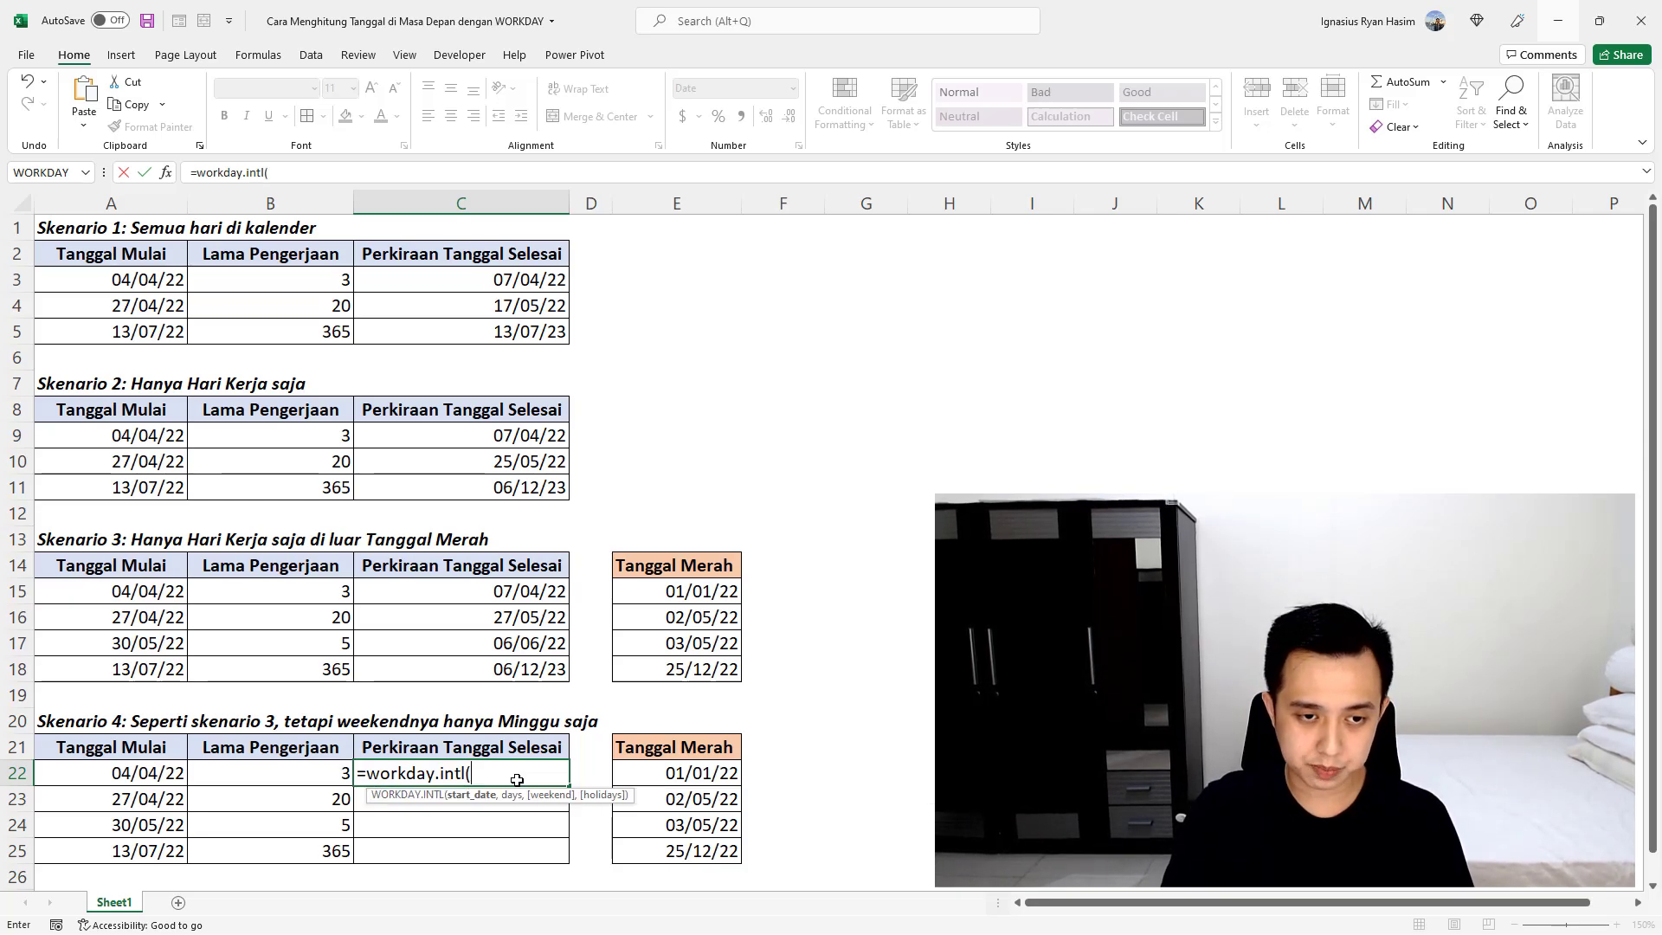
left_click(138, 773)
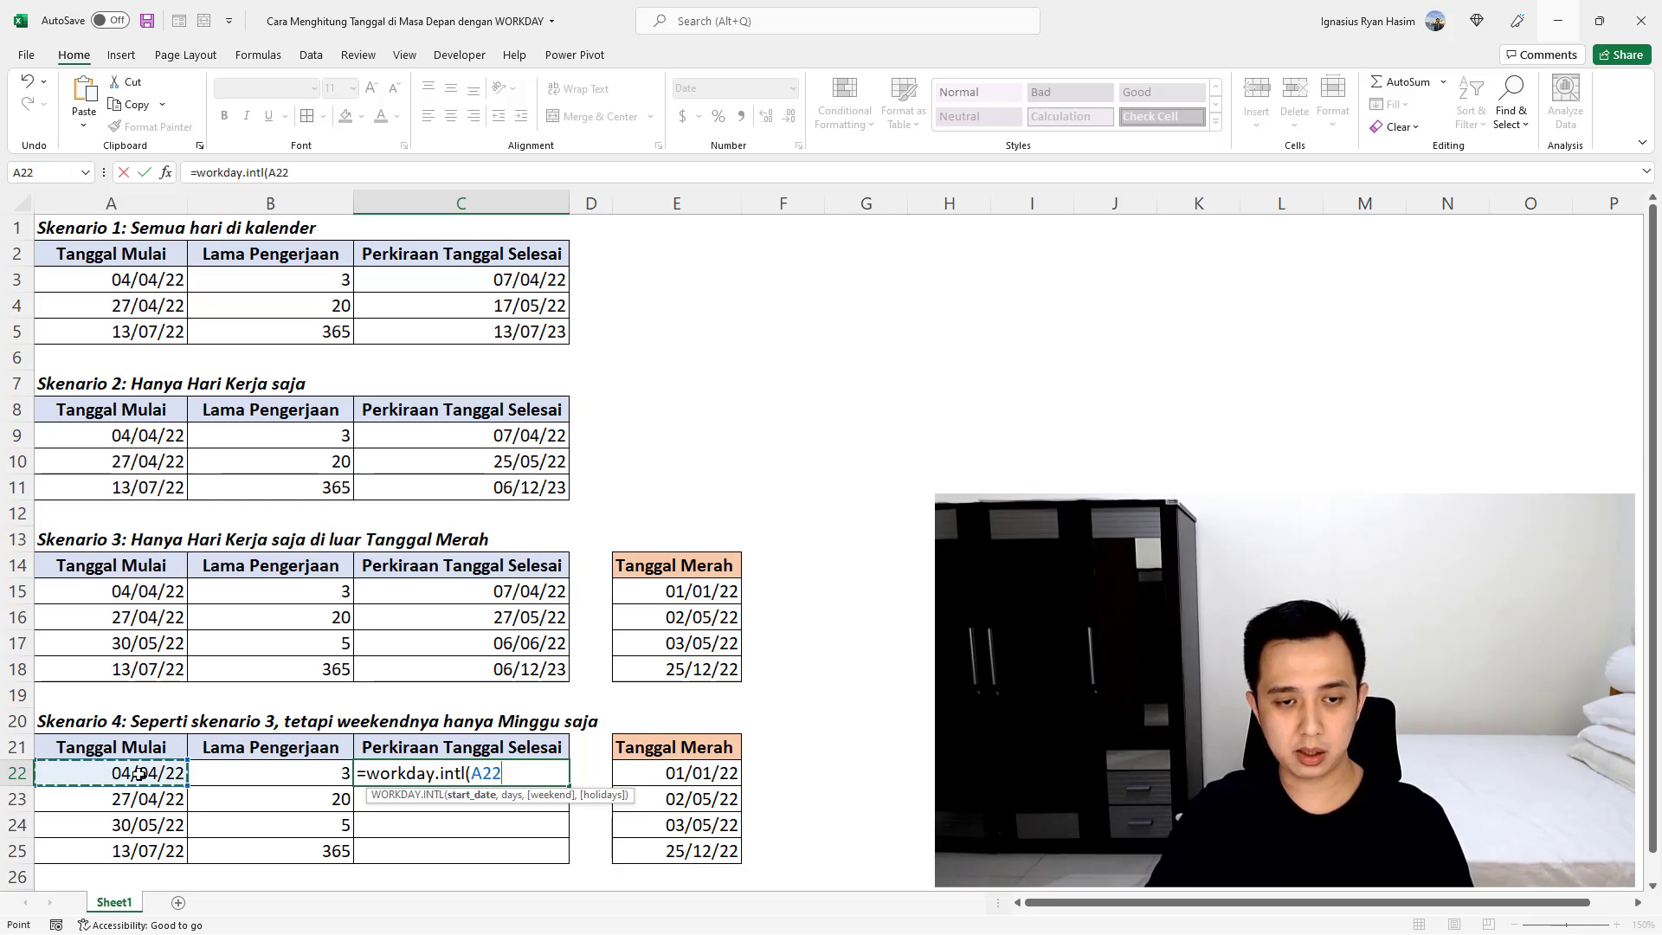
type(",")
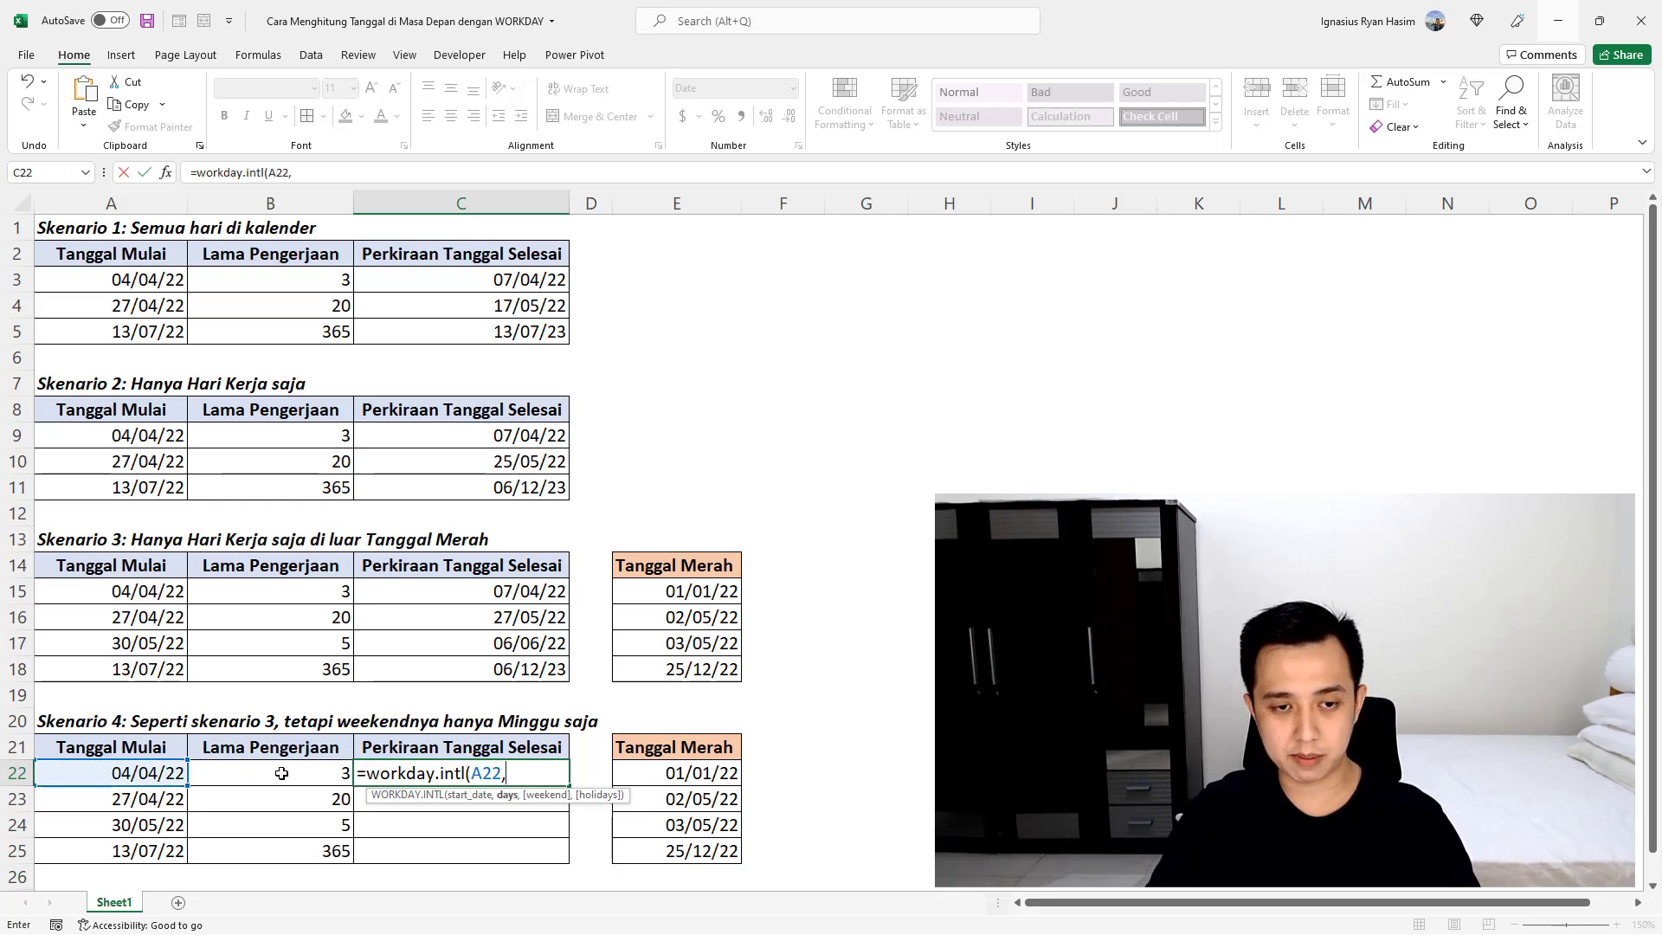
left_click(282, 773)
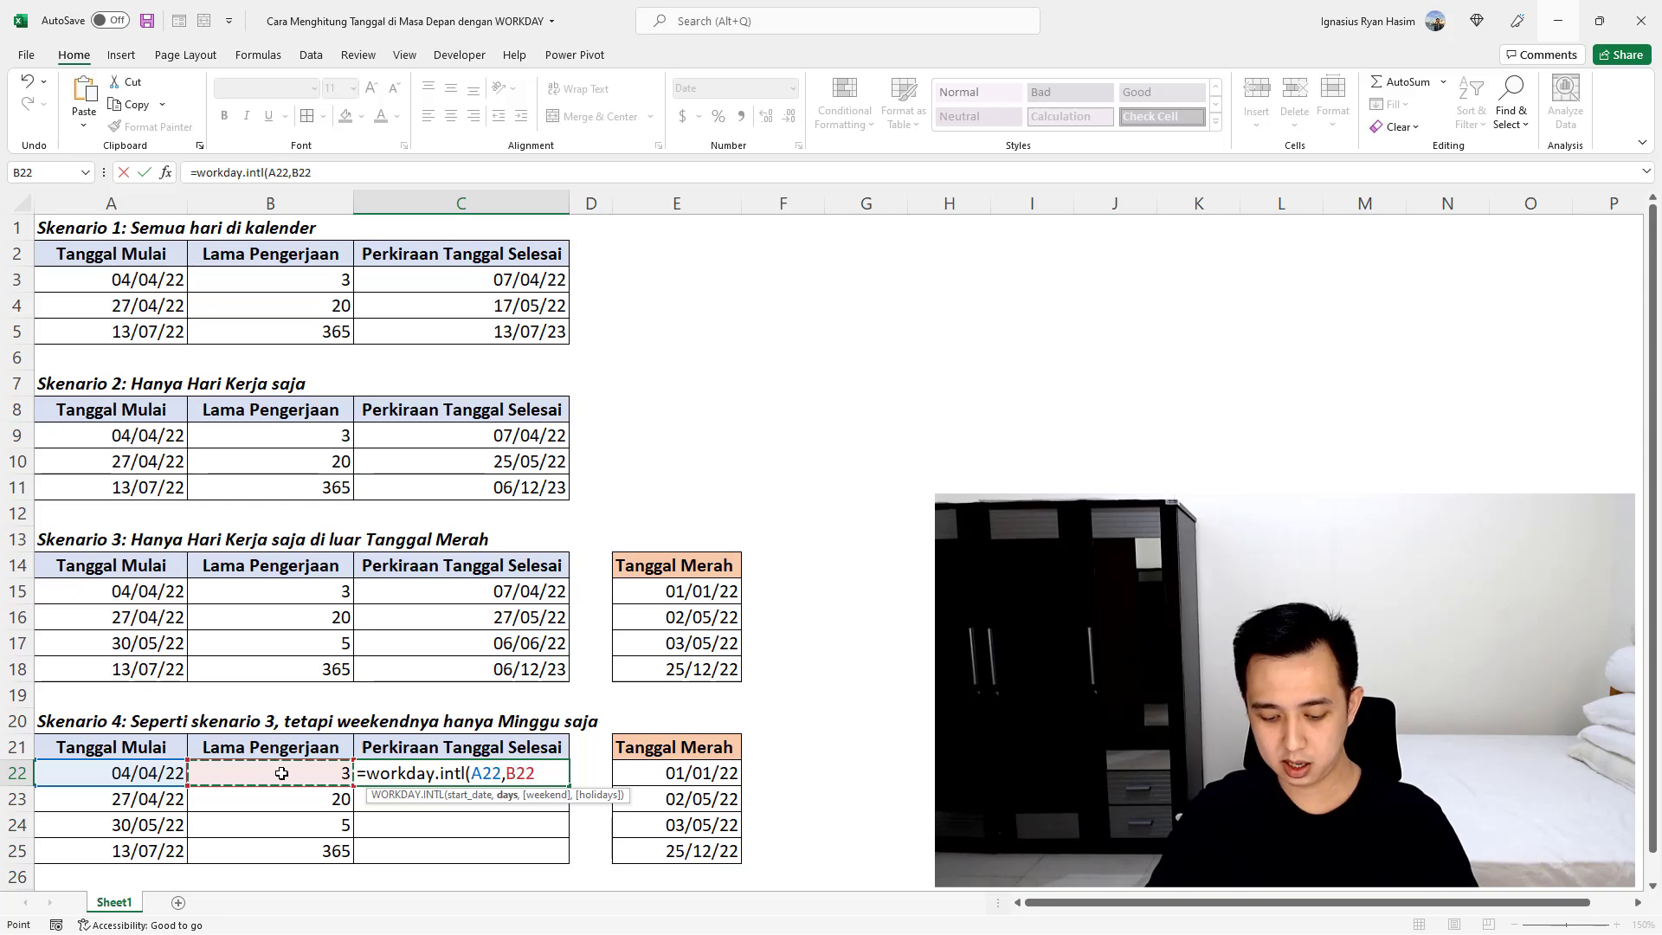
Complete the C22 formula with weekend option 11 (Sunday only) and the absolute holiday range $E$22:$E$25
type(",")
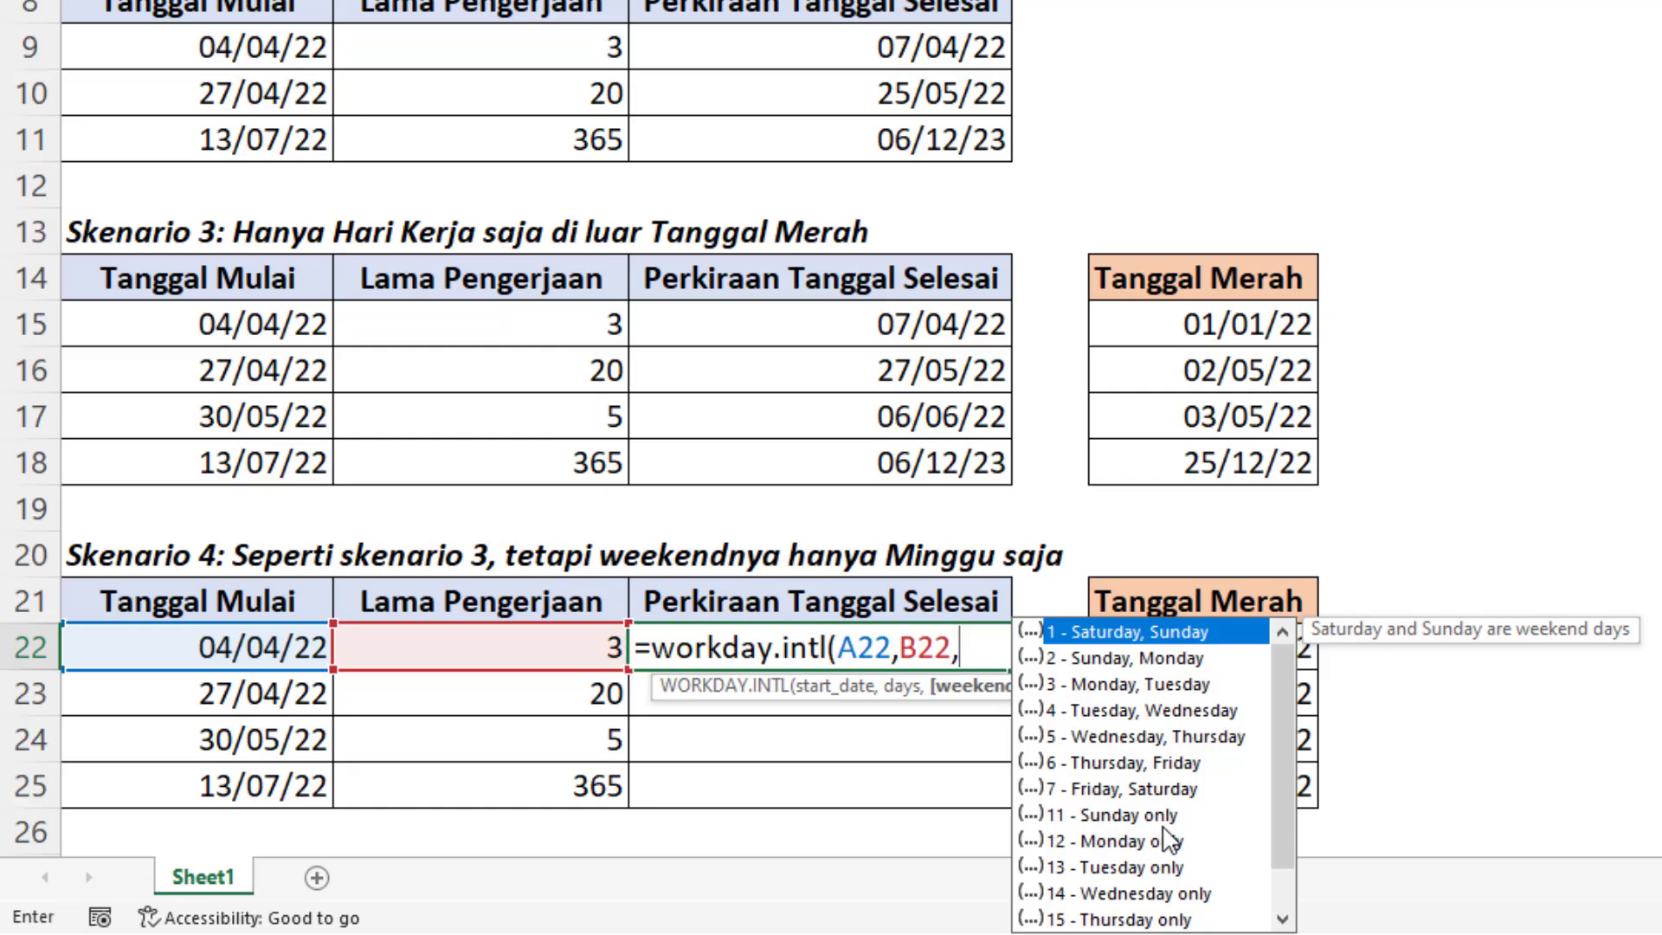
left_click(985, 651)
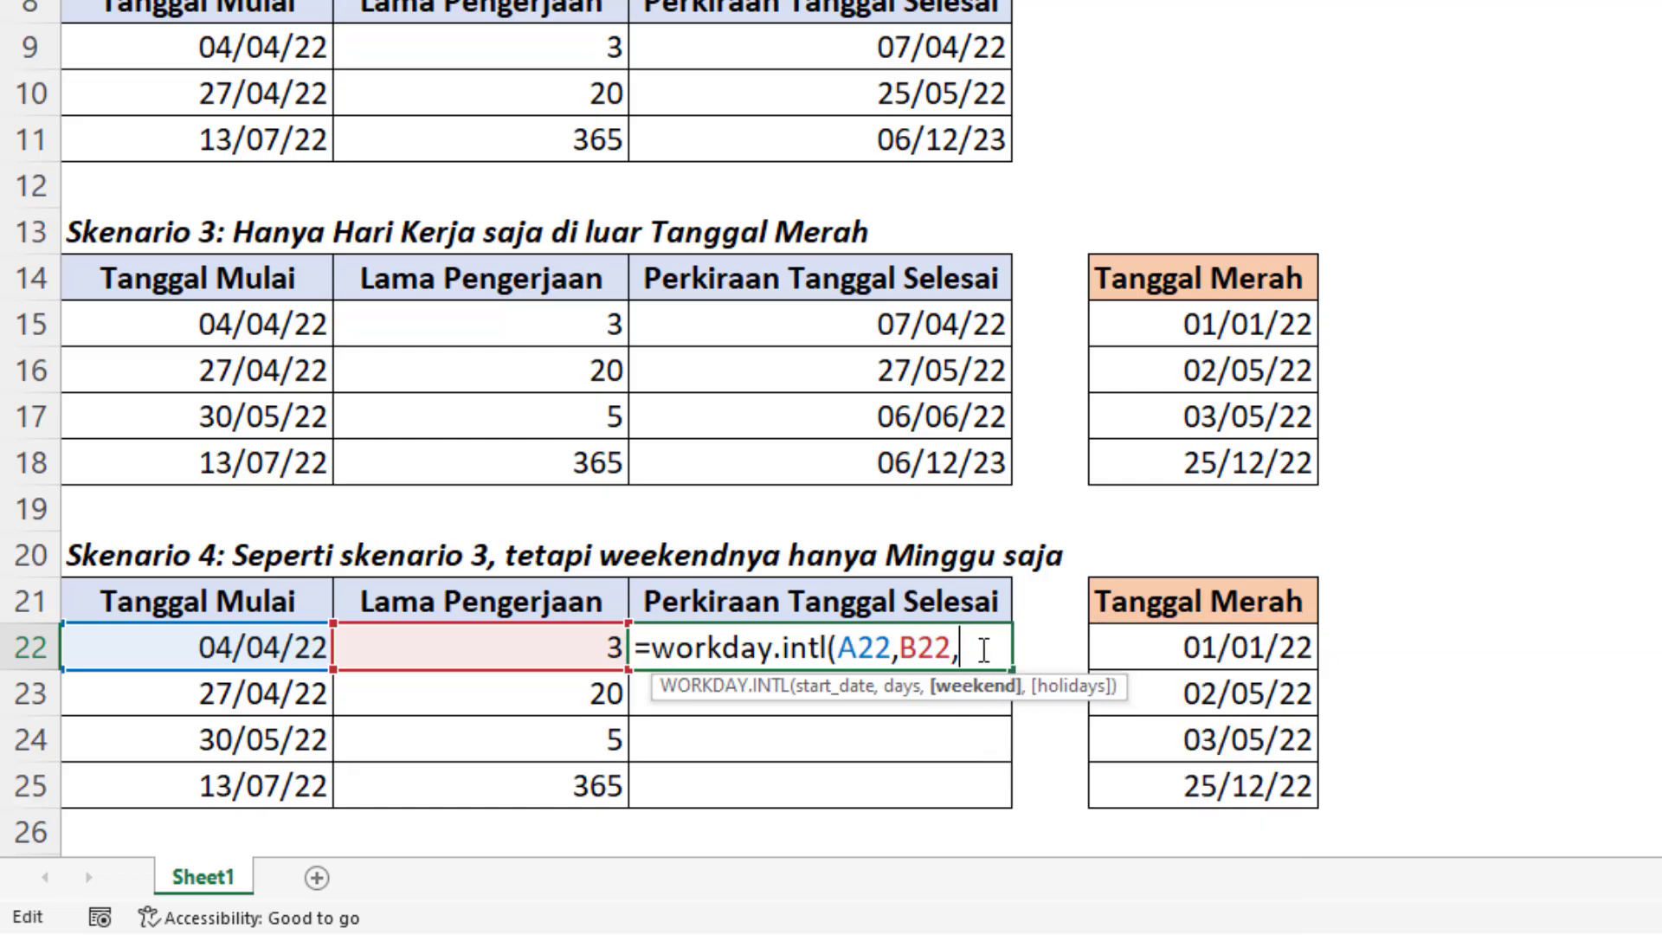
type("11")
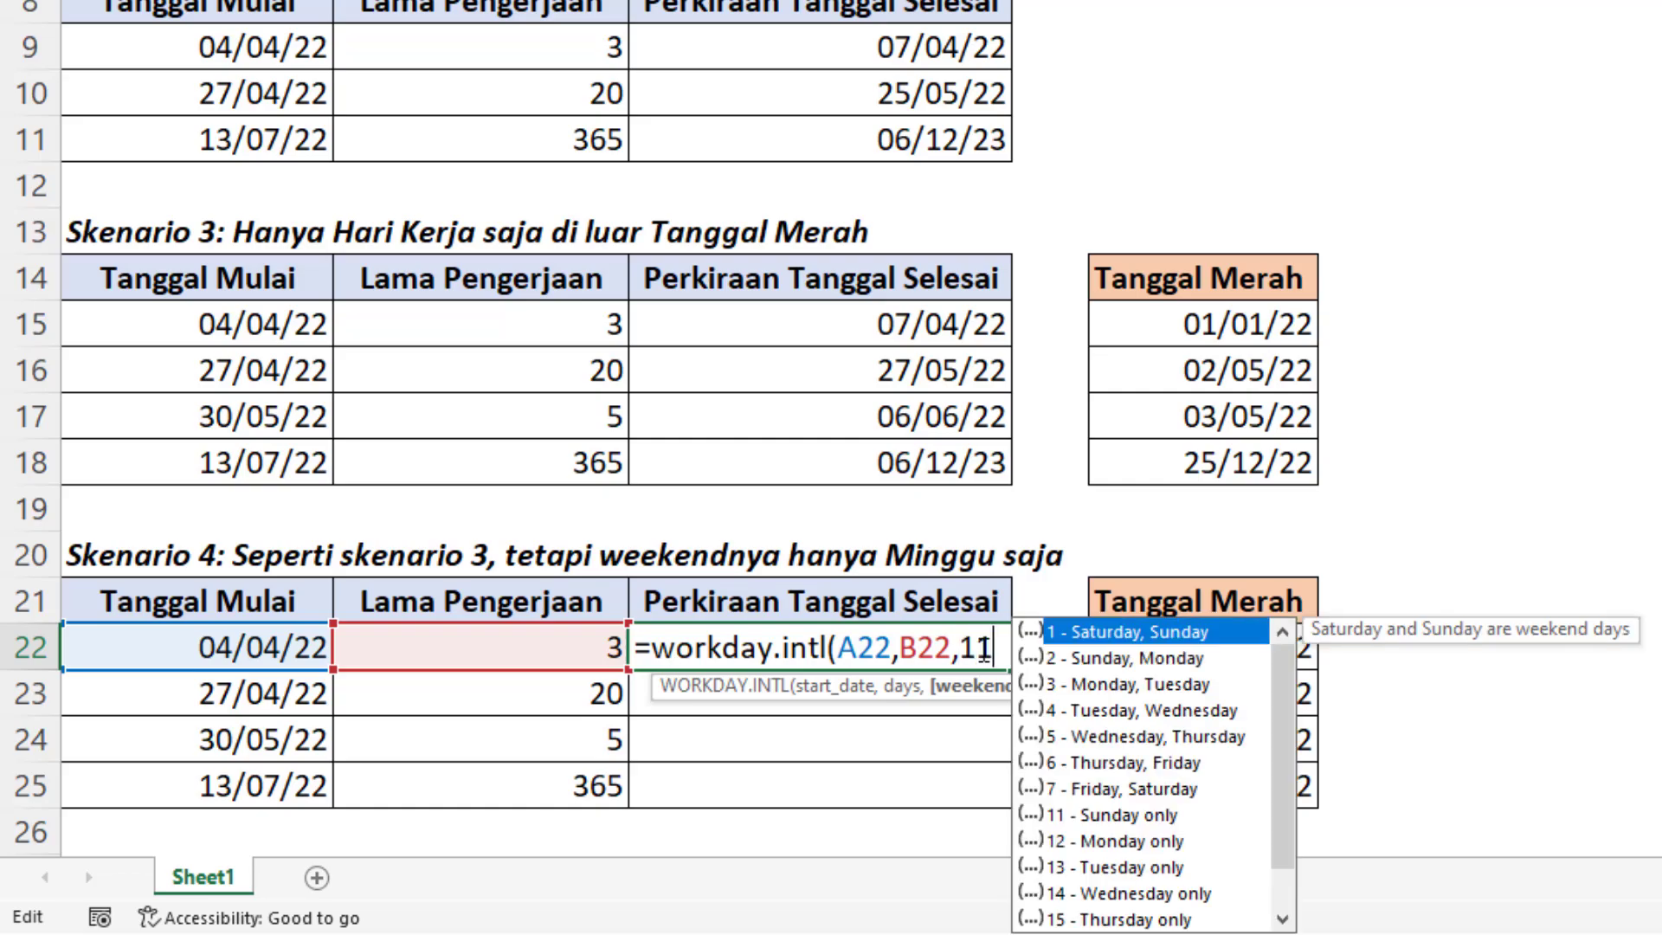
type(",")
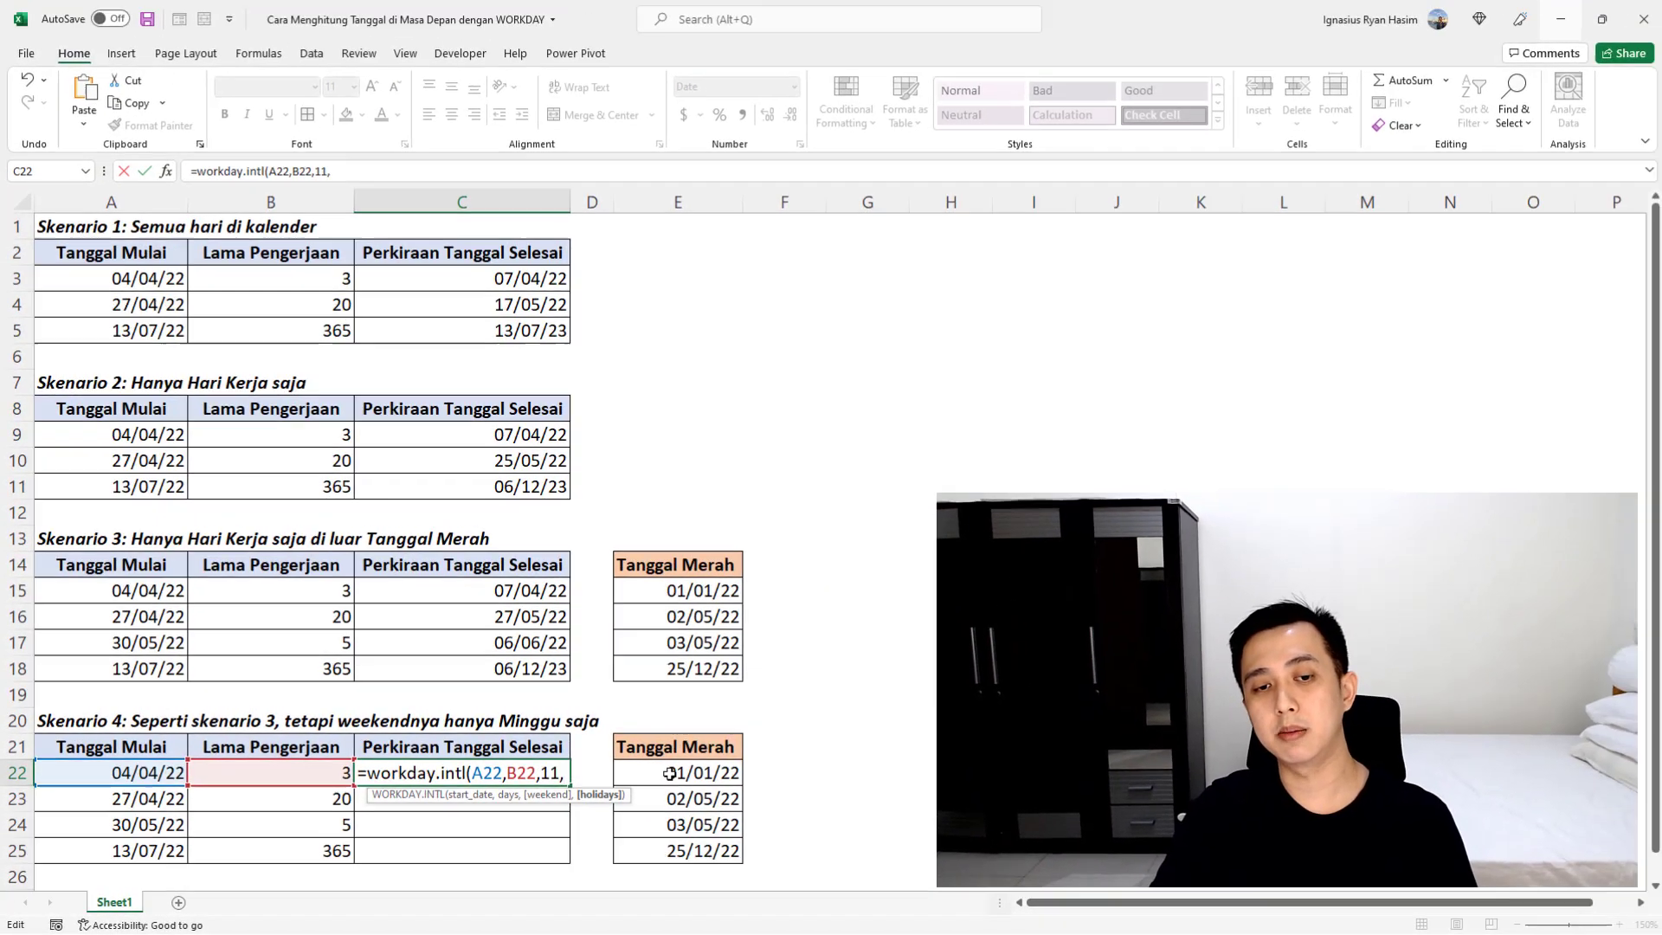
left_click_drag(1200, 647, 1189, 778)
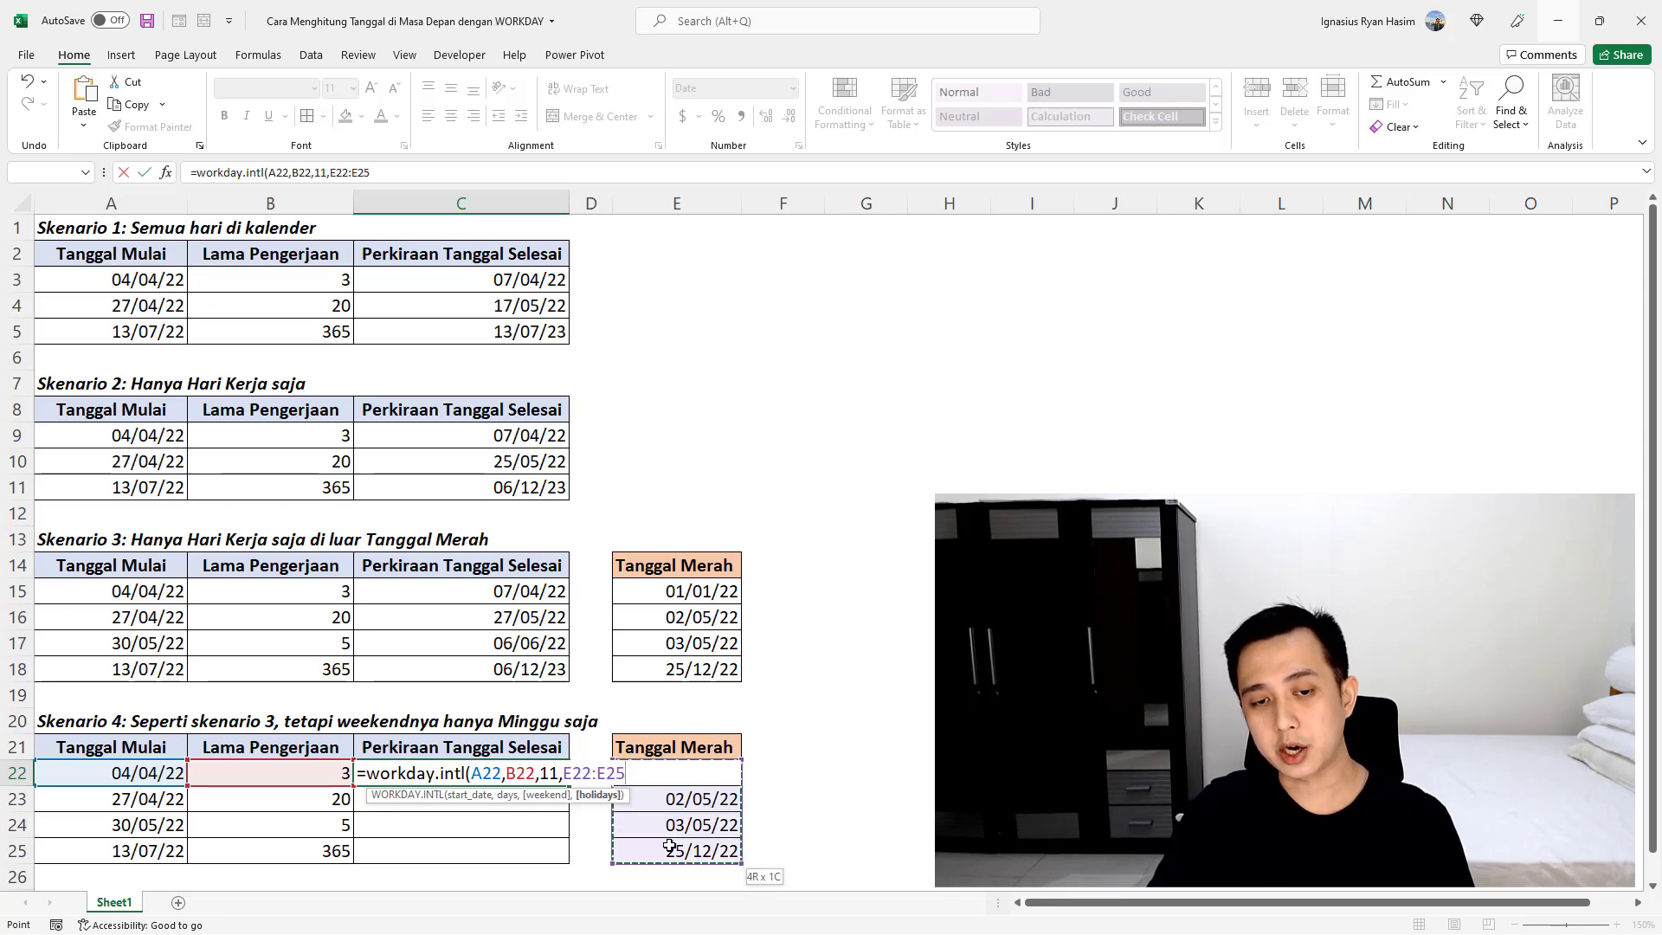
left_click_drag(669, 846, 669, 846)
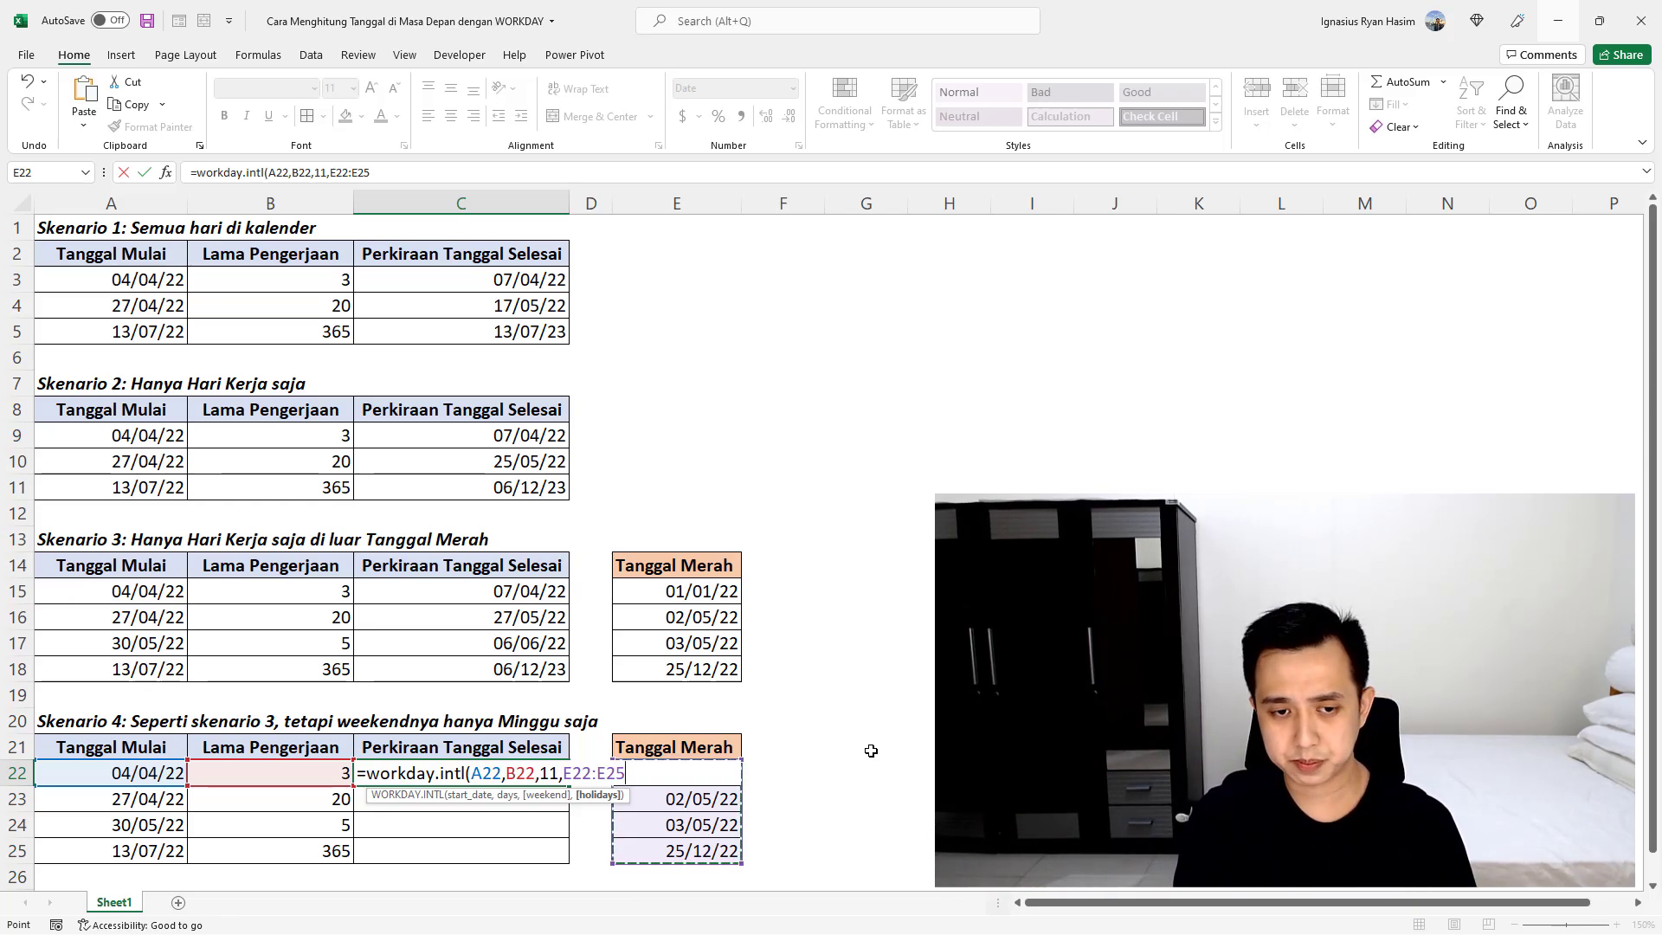
key("F4")
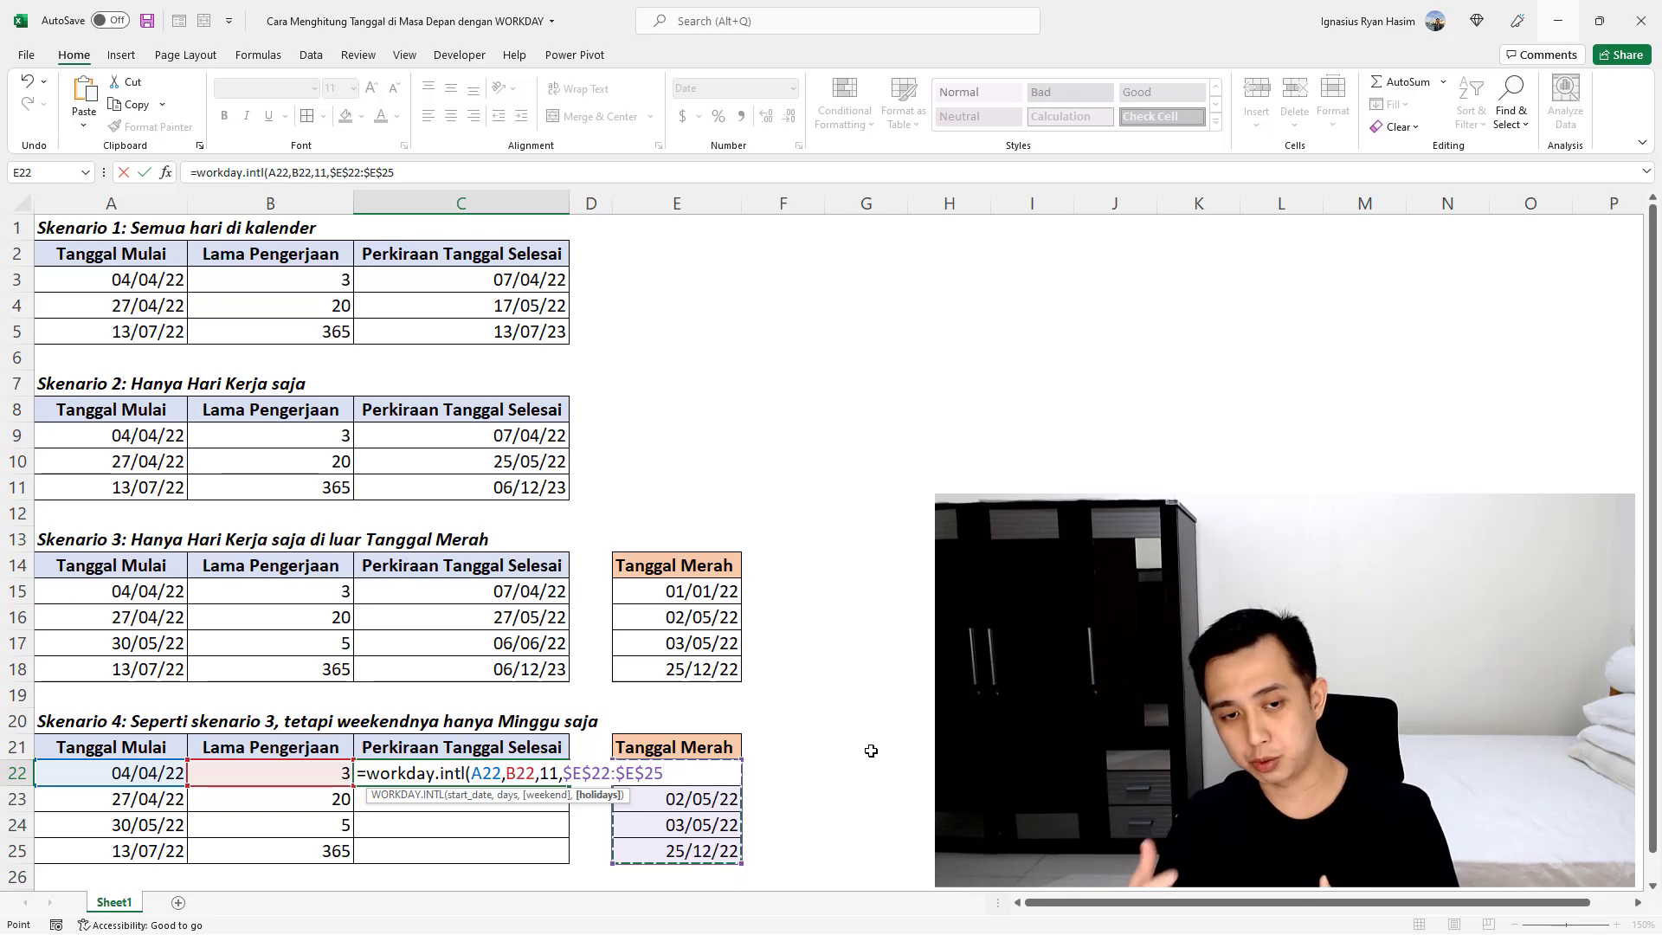
type(")")
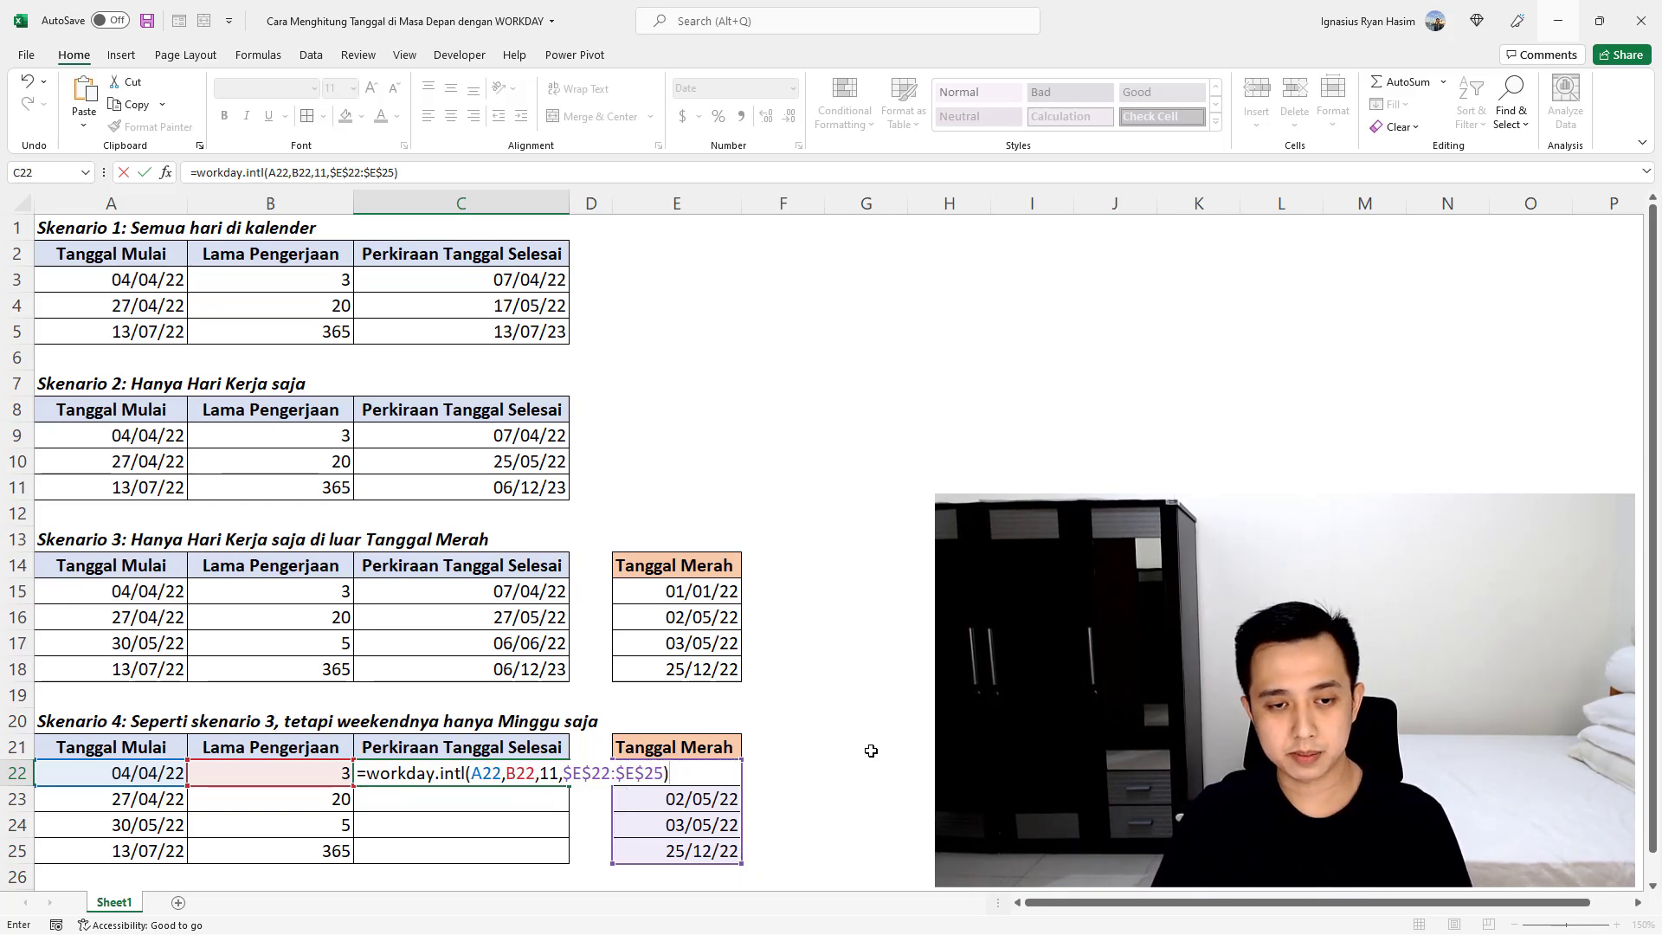
key("Return")
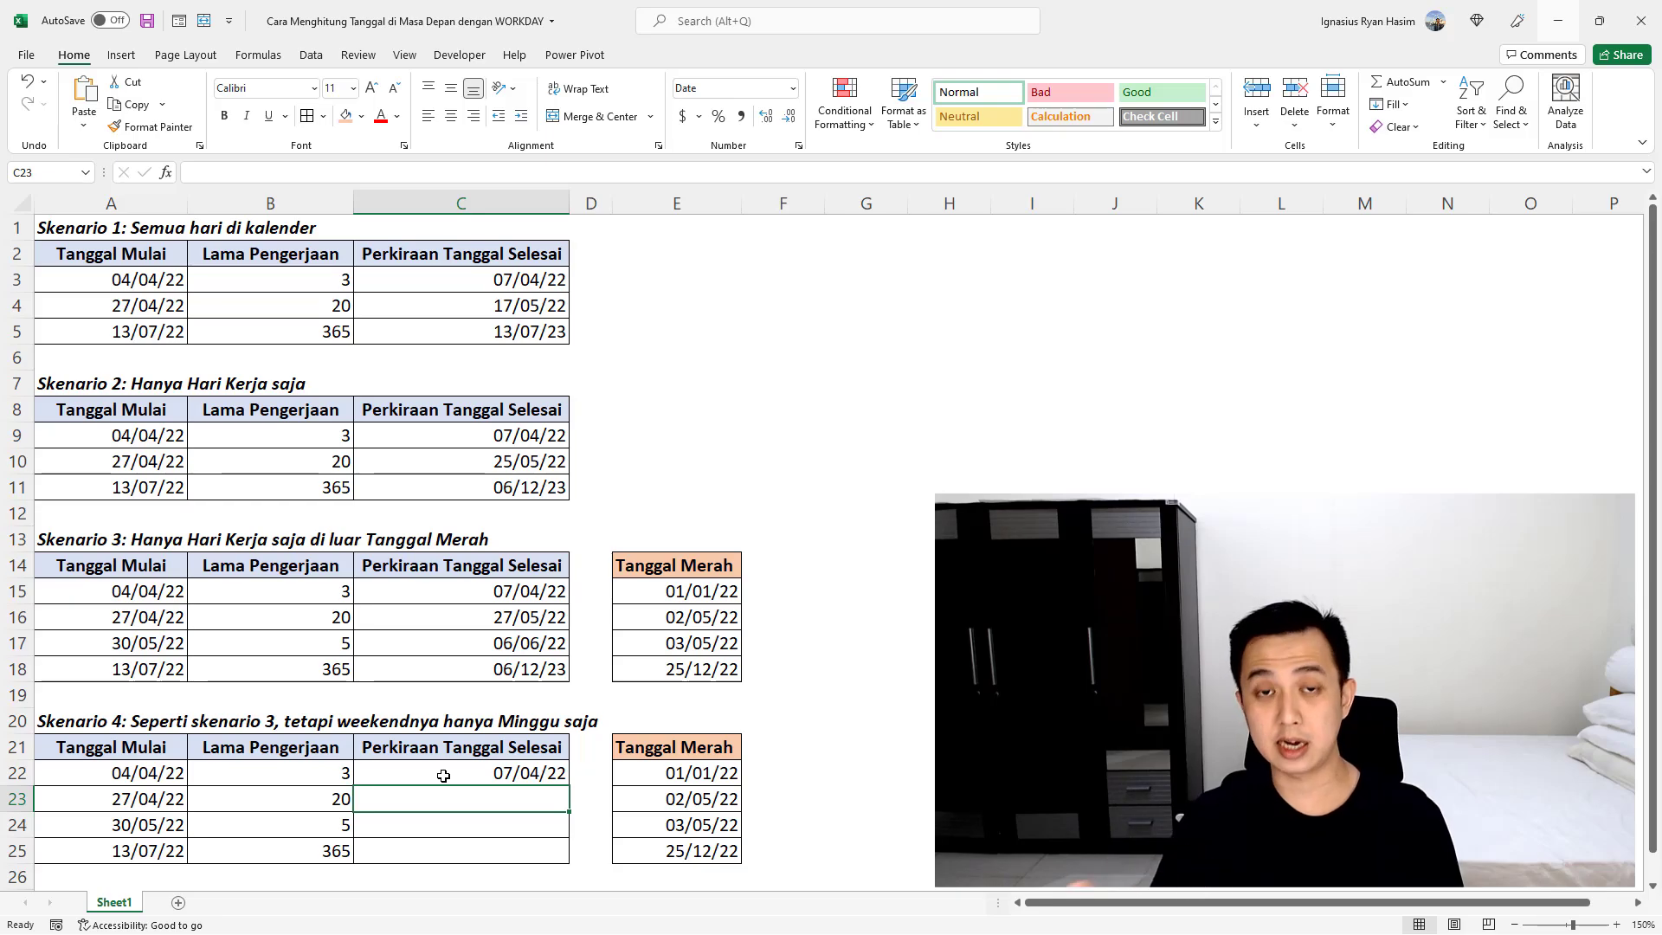
Copy the WORKDAY.INTL formula from C22 down through C25 and check the filled rows of Skenario 4
left_click(525, 774)
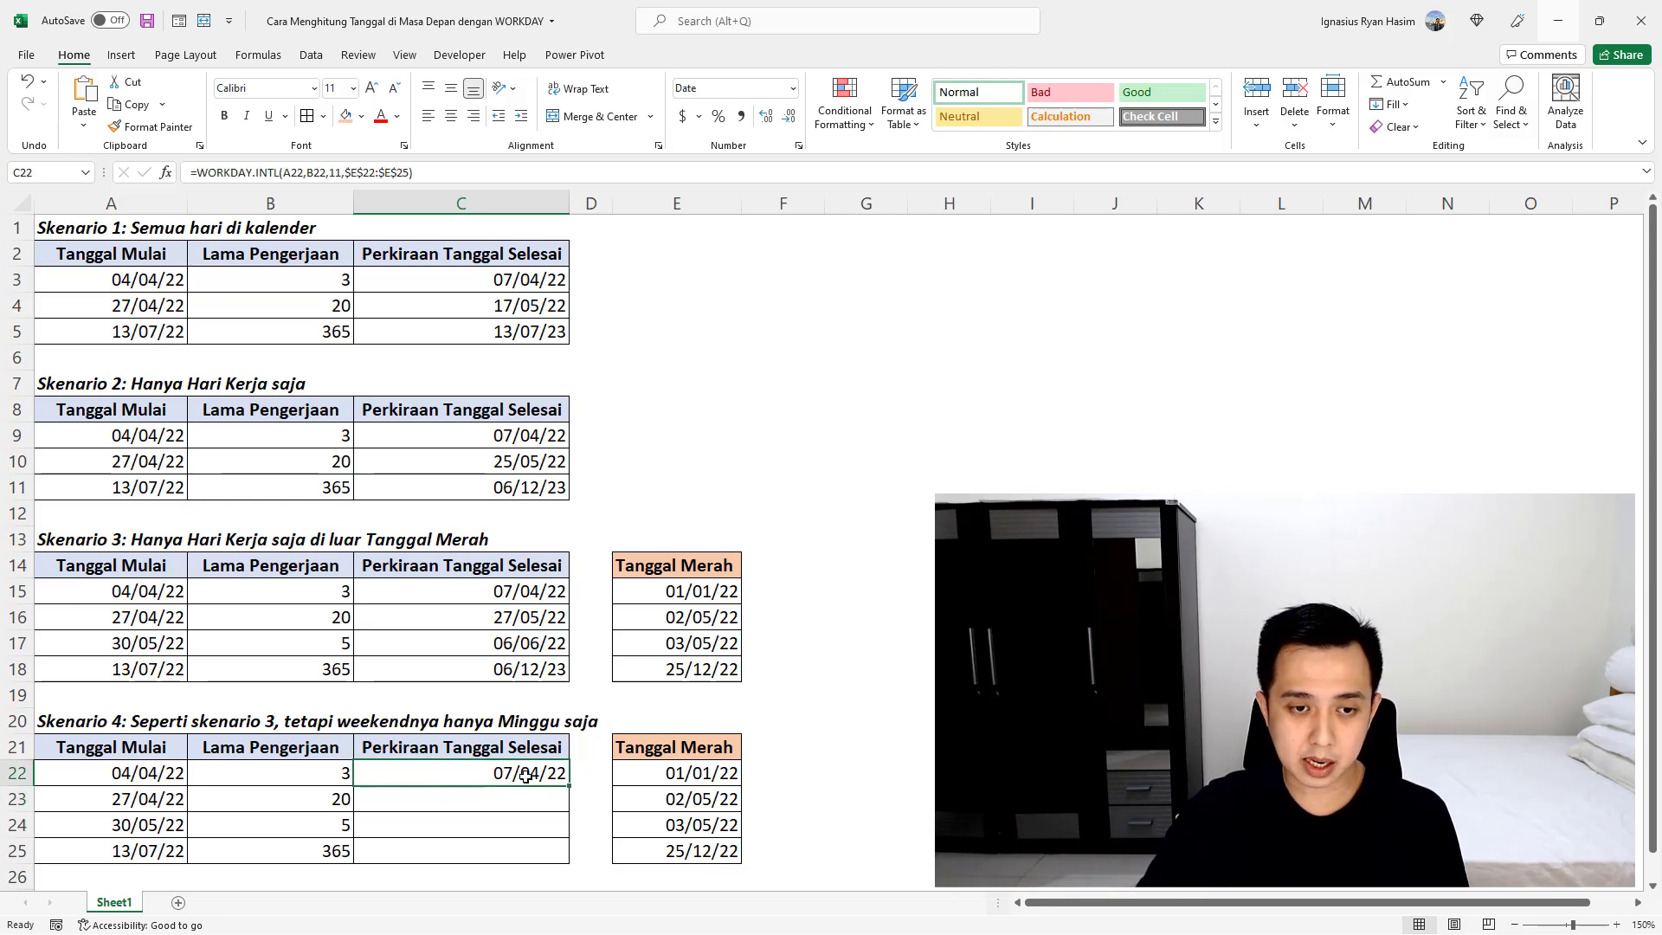
left_click_drag(569, 785, 571, 853)
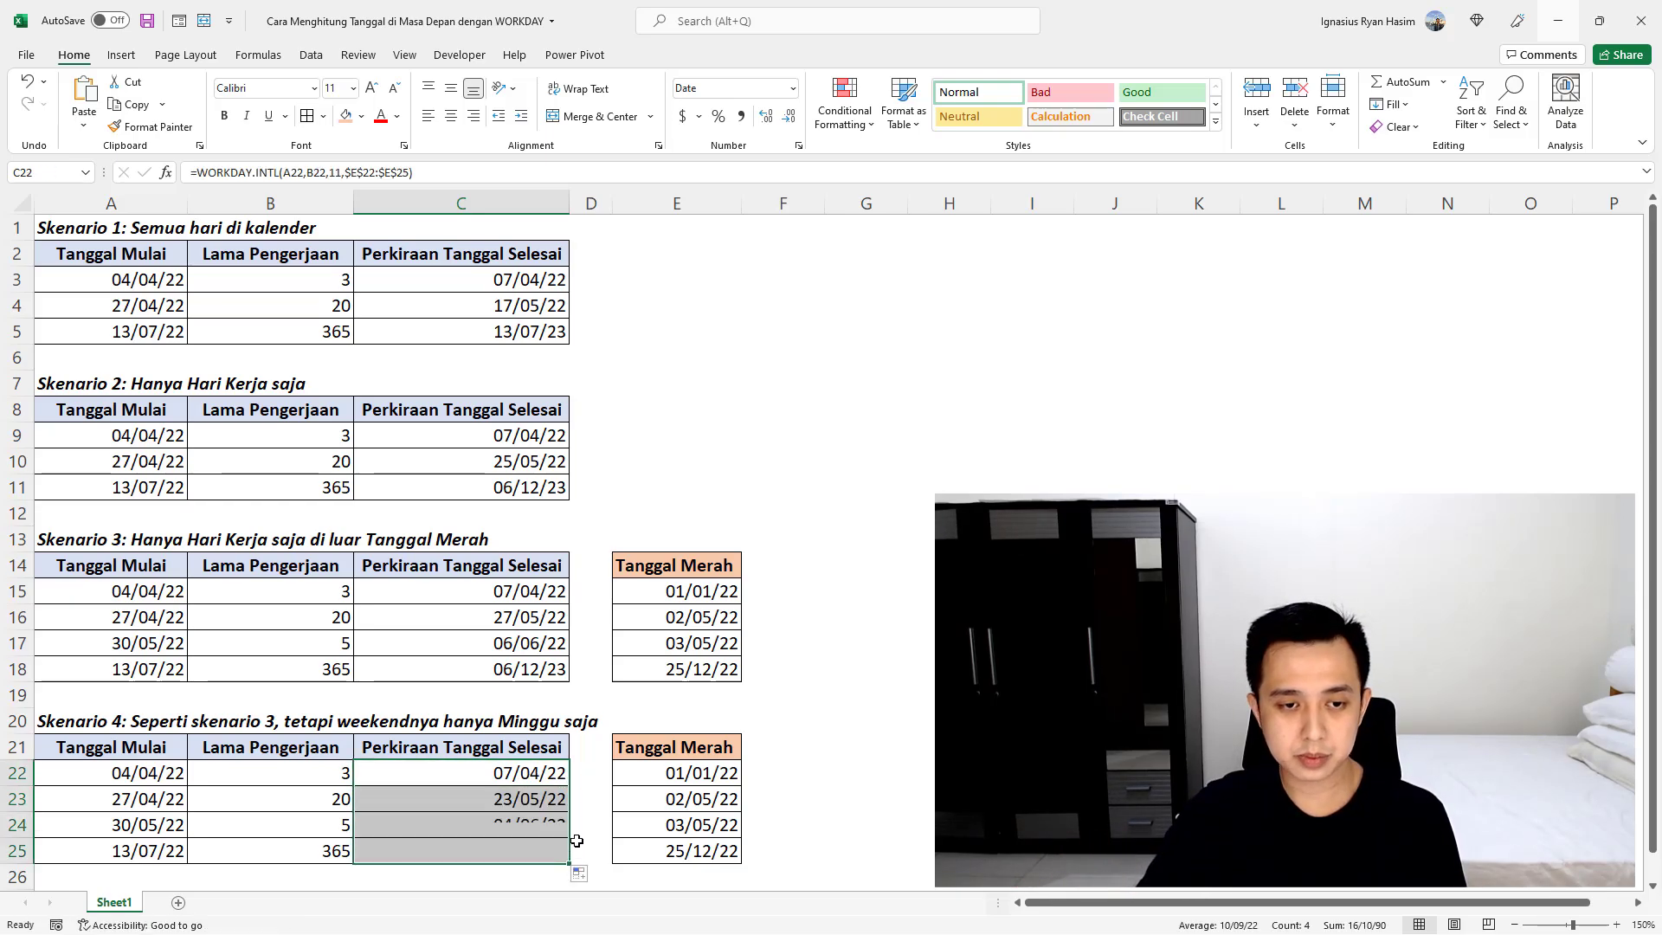
left_click(594, 798)
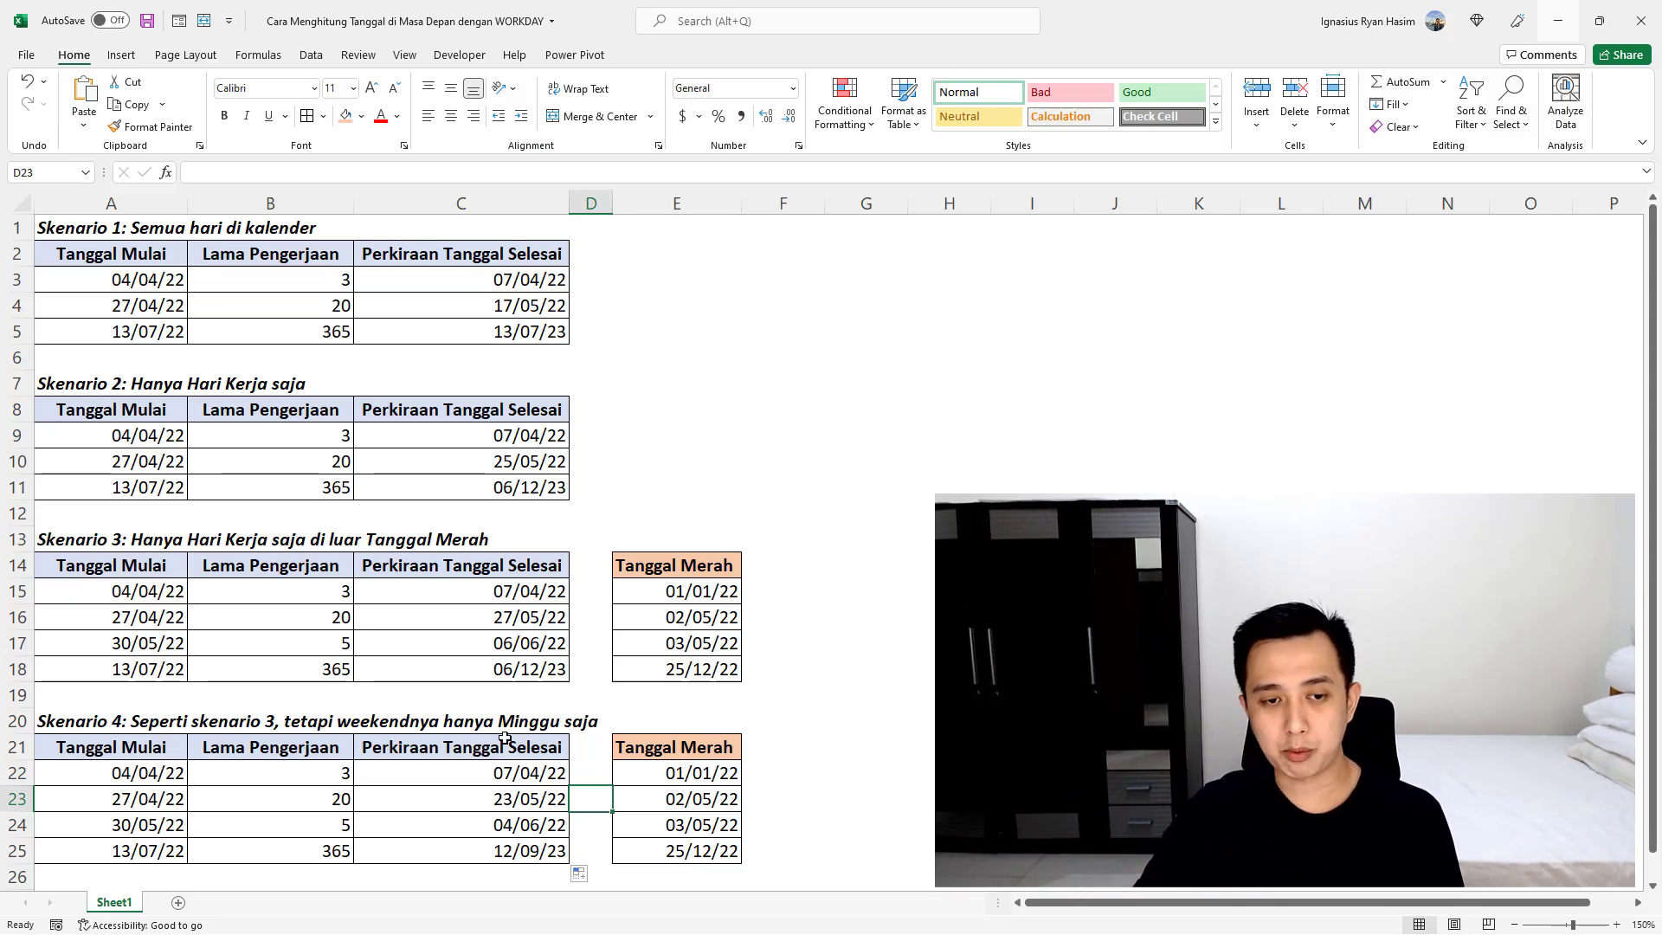
left_click(508, 807)
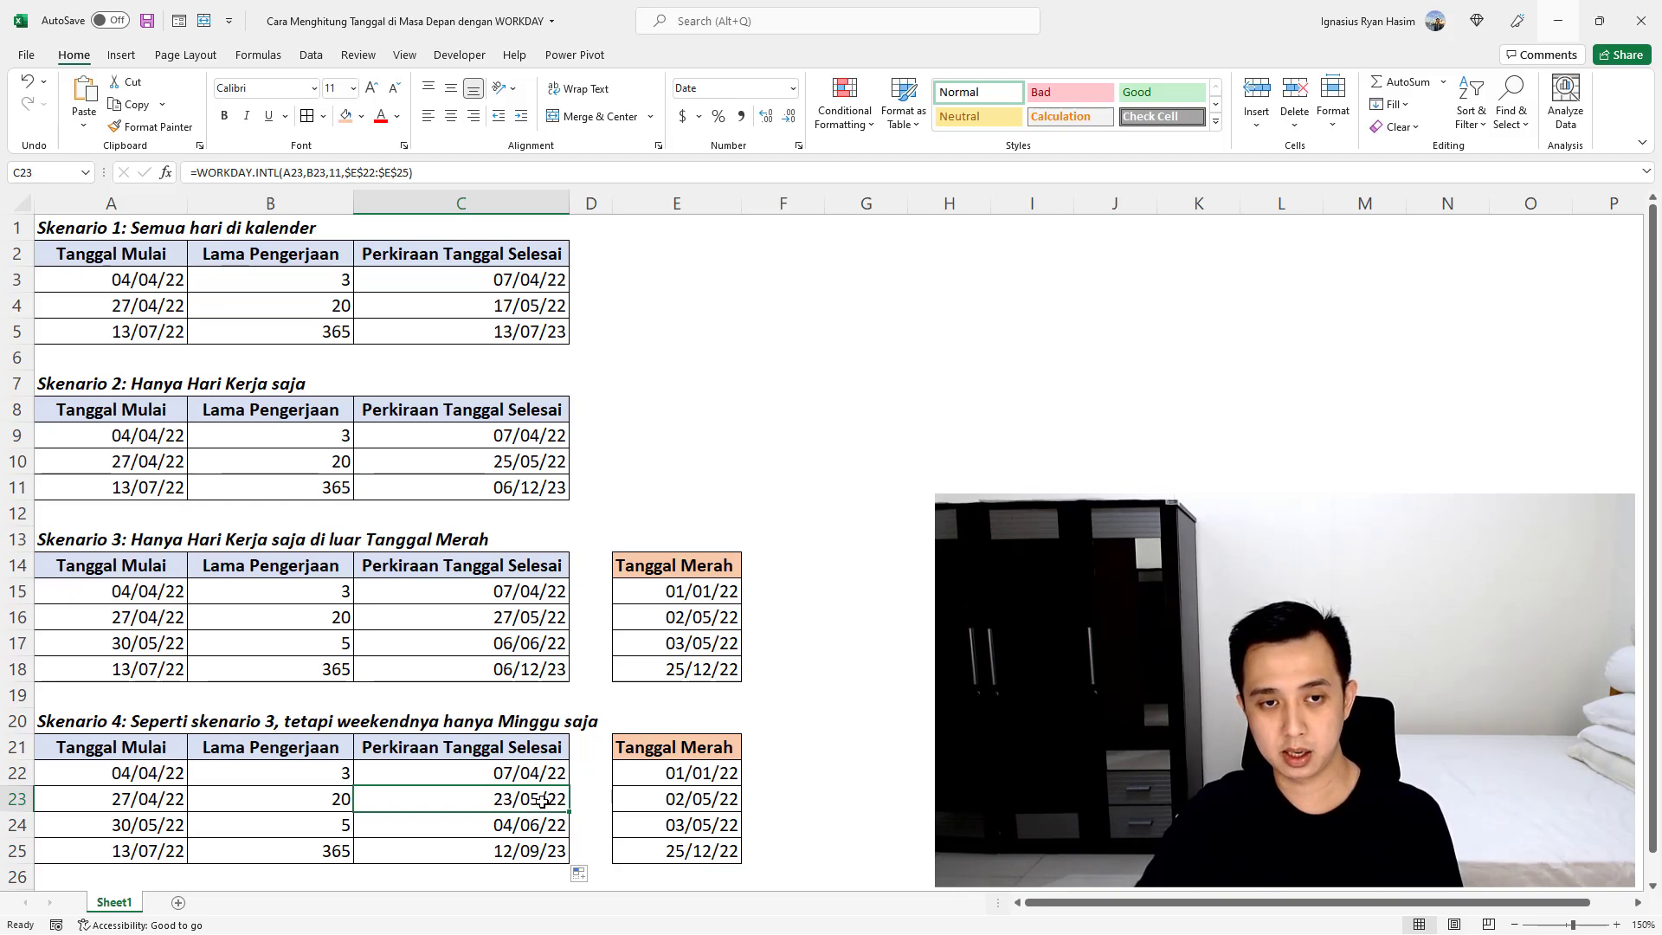
left_click(523, 827)
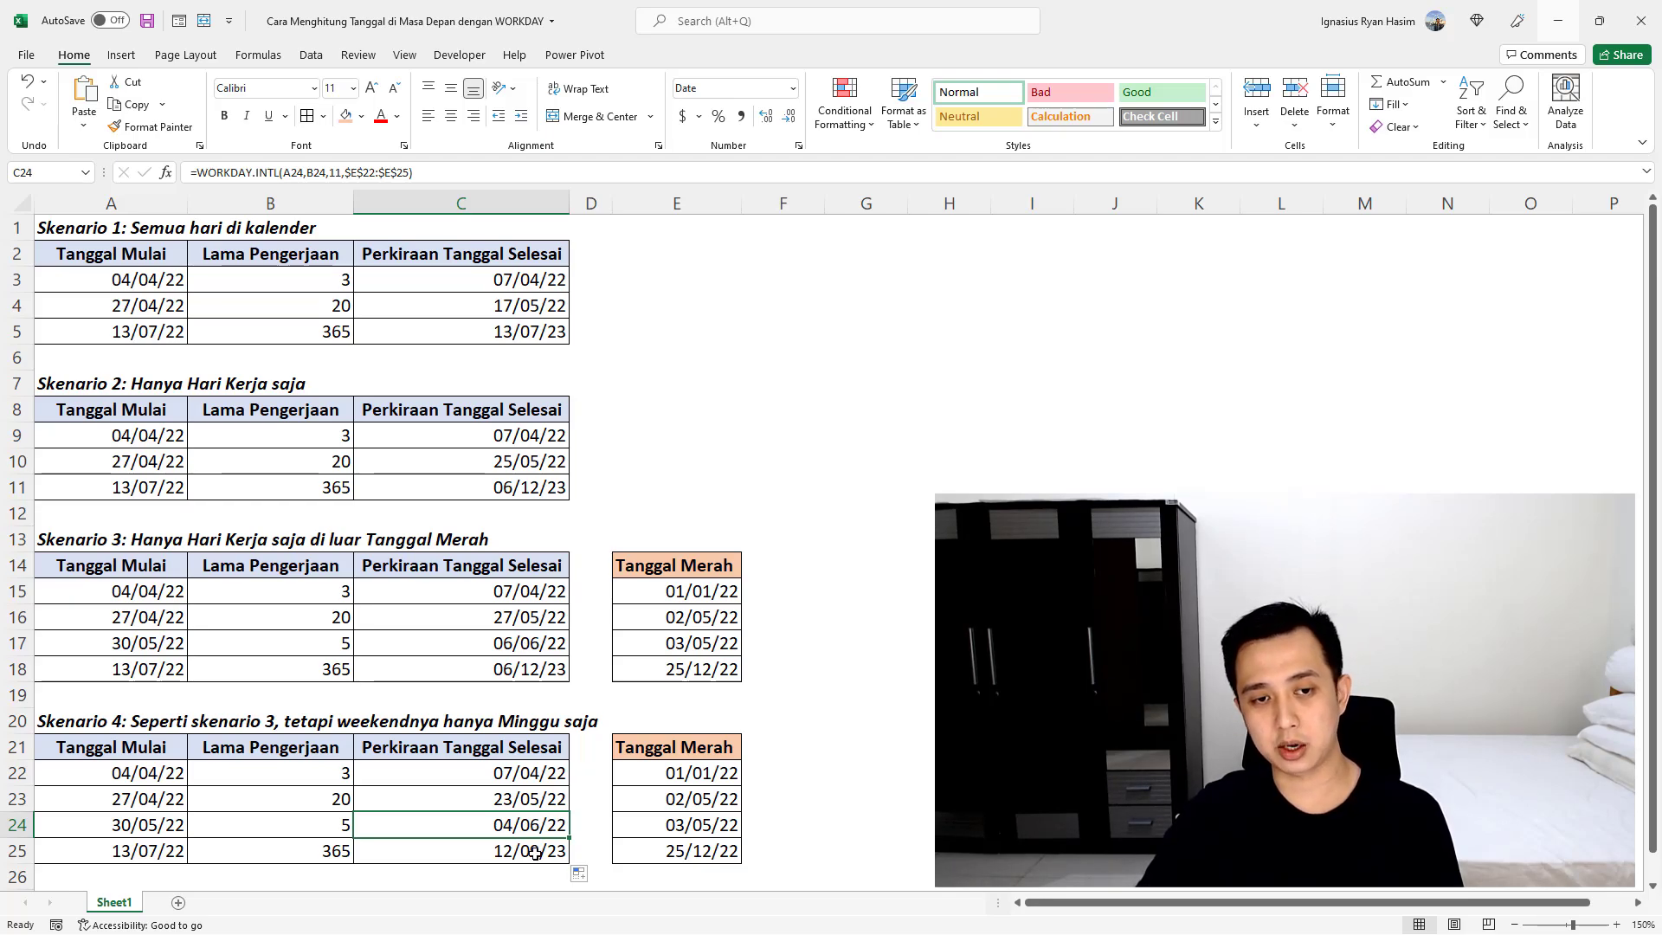
left_click(535, 854)
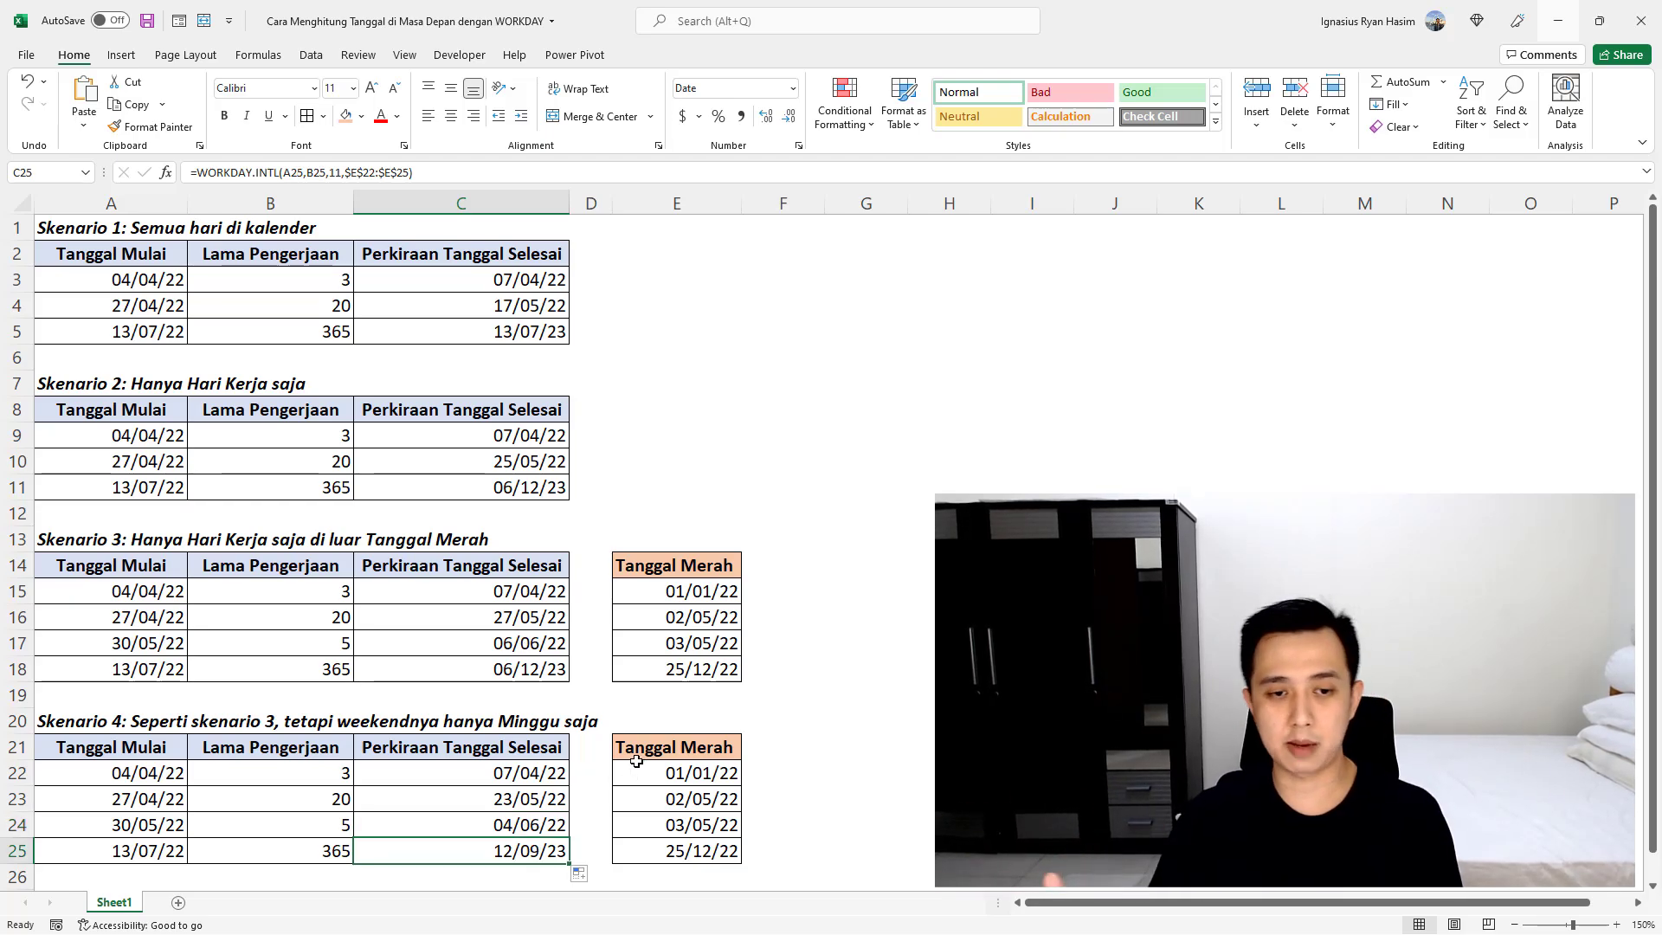